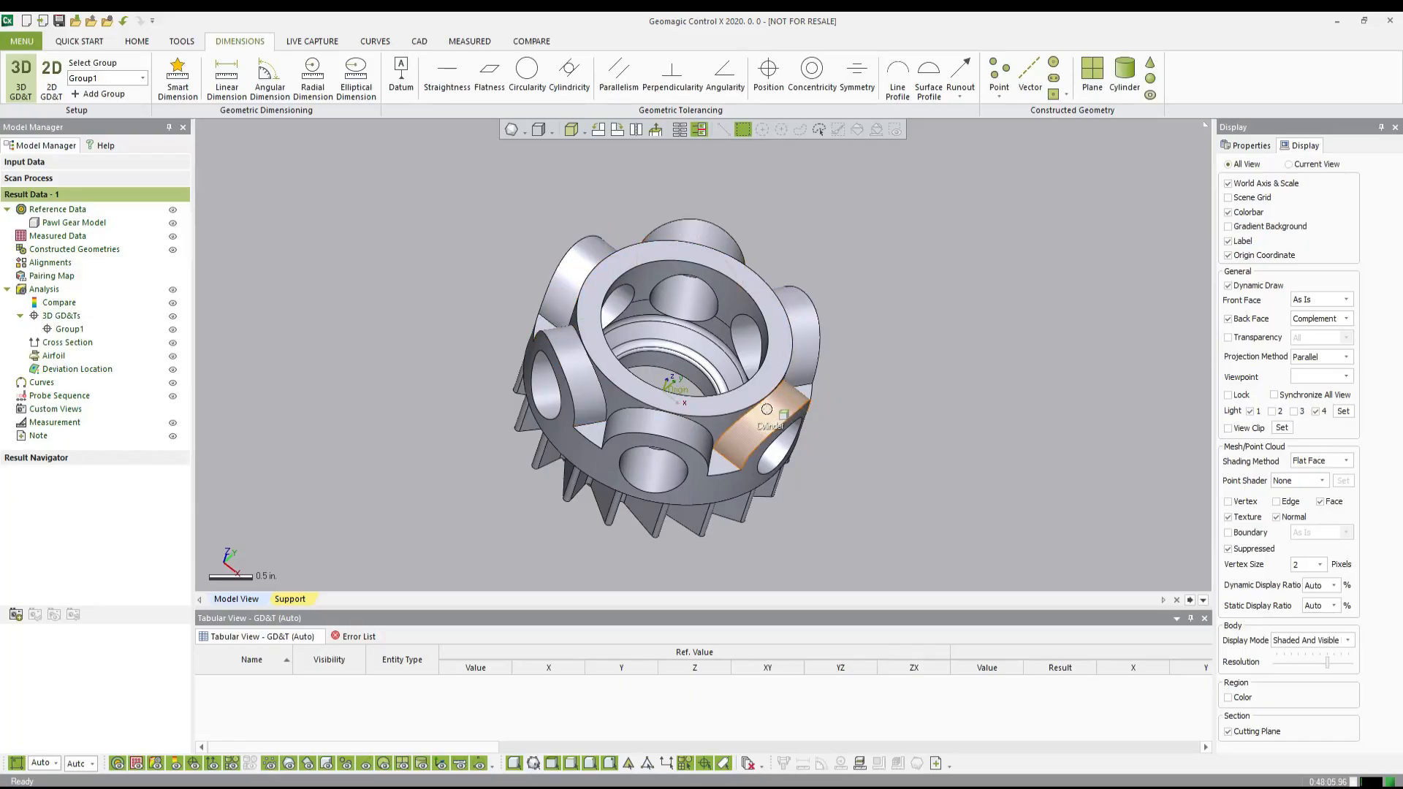
Step: Add a Smart Dimension to the curved outer face of one side boss, place its callout outside the part, and show it as a radius
{"action": "right_click_drag", "start_coordinate": [690, 435], "coordinate": [695, 427]}
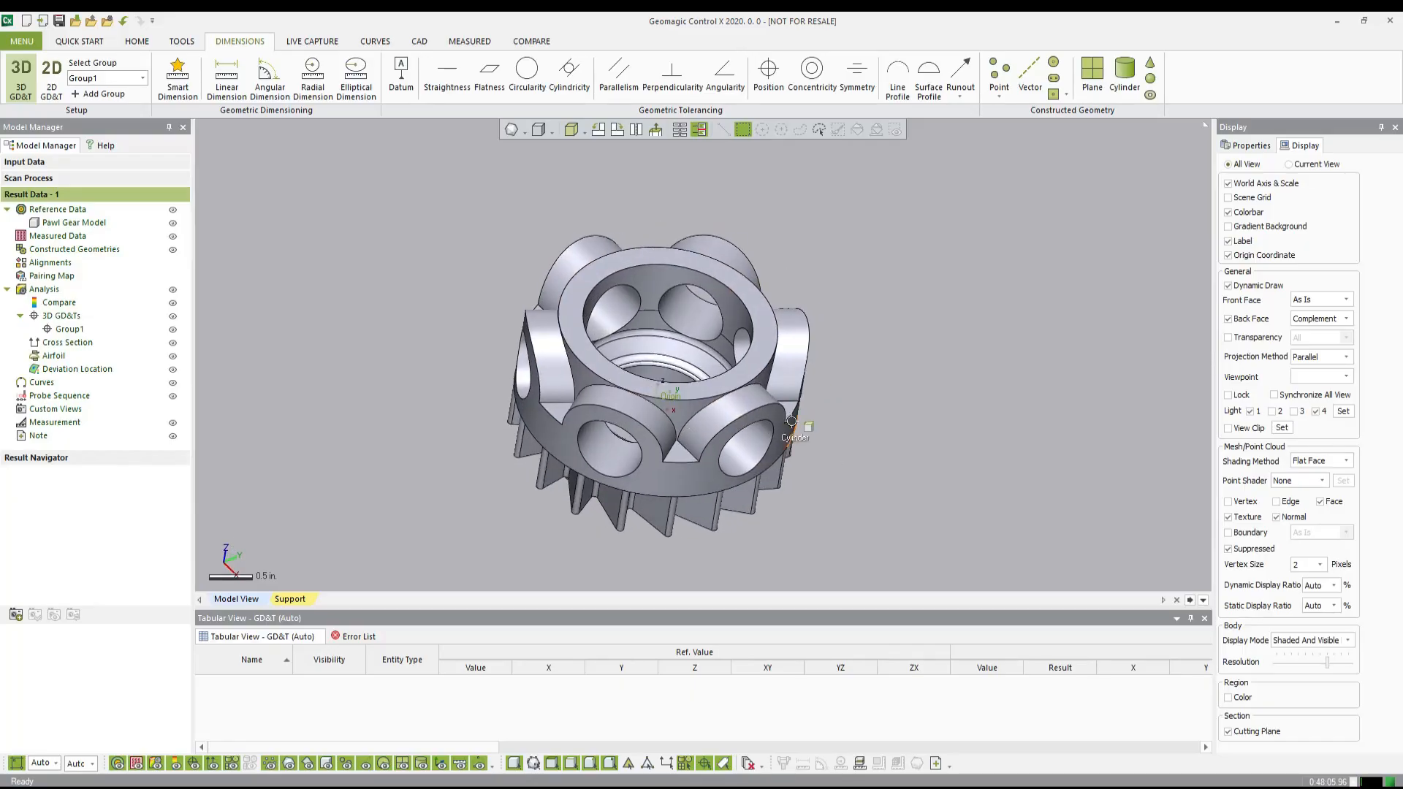
{"action": "right_click_drag", "start_coordinate": [793, 430], "coordinate": [730, 419]}
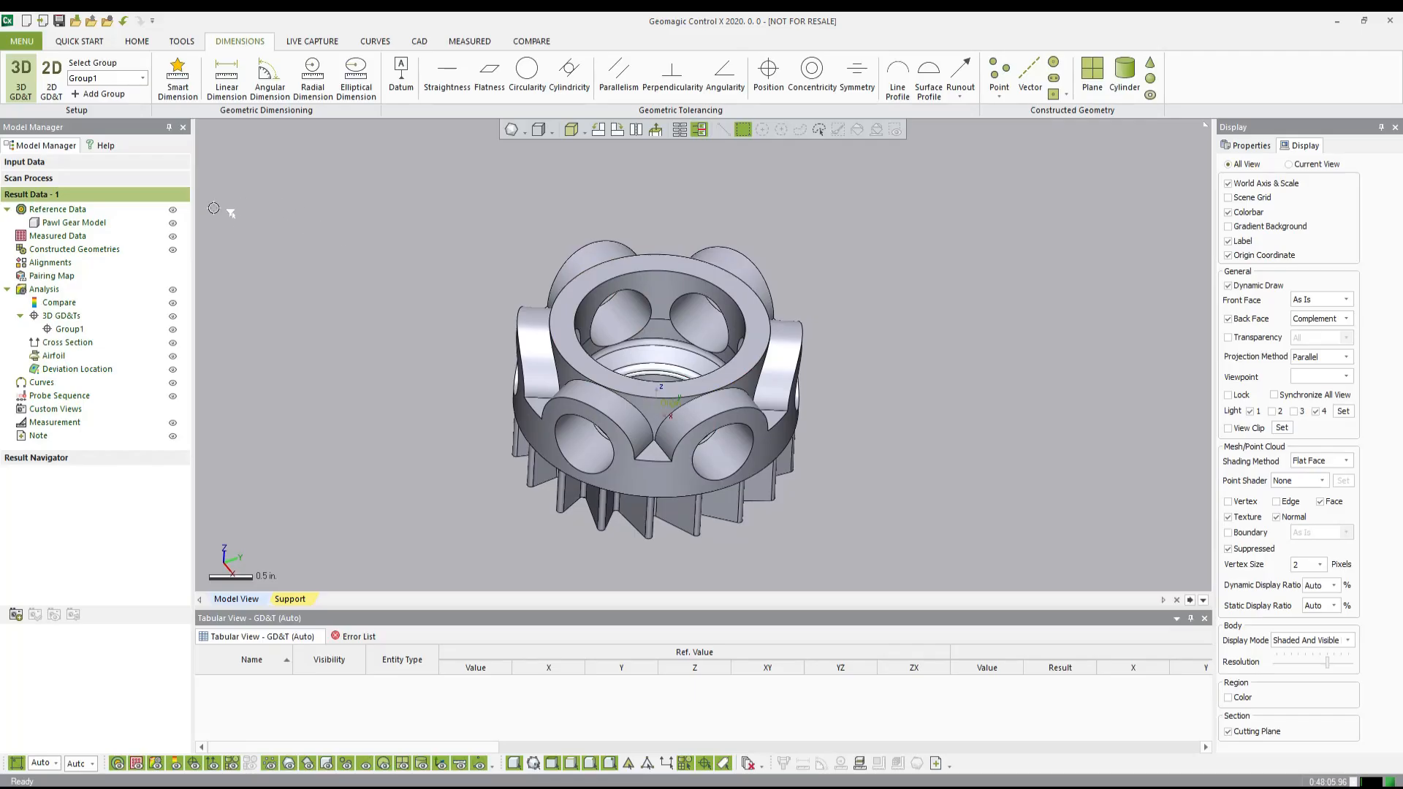
{"action": "left_click", "coordinate": [176, 89]}
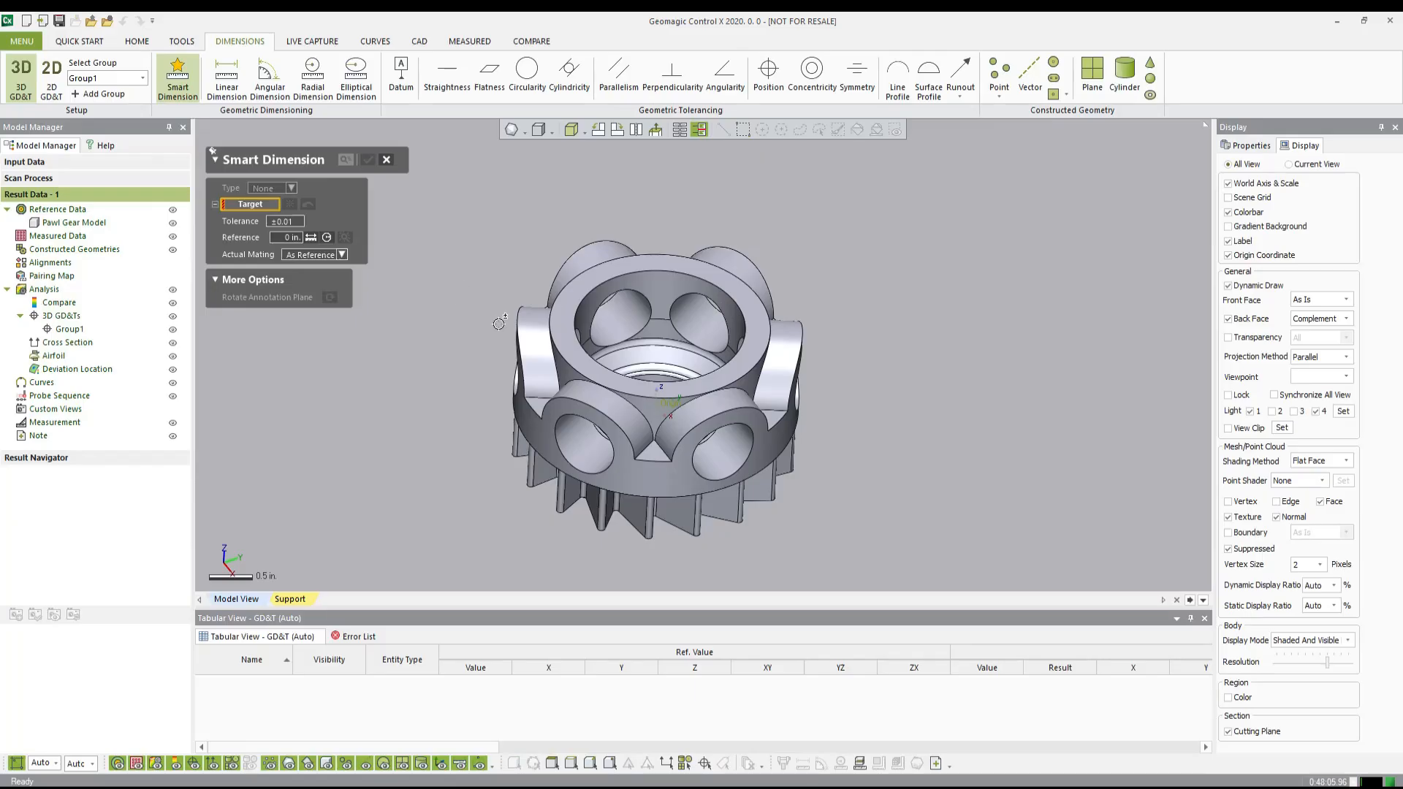
{"action": "left_click", "coordinate": [528, 335]}
{"action": "left_click", "coordinate": [541, 314]}
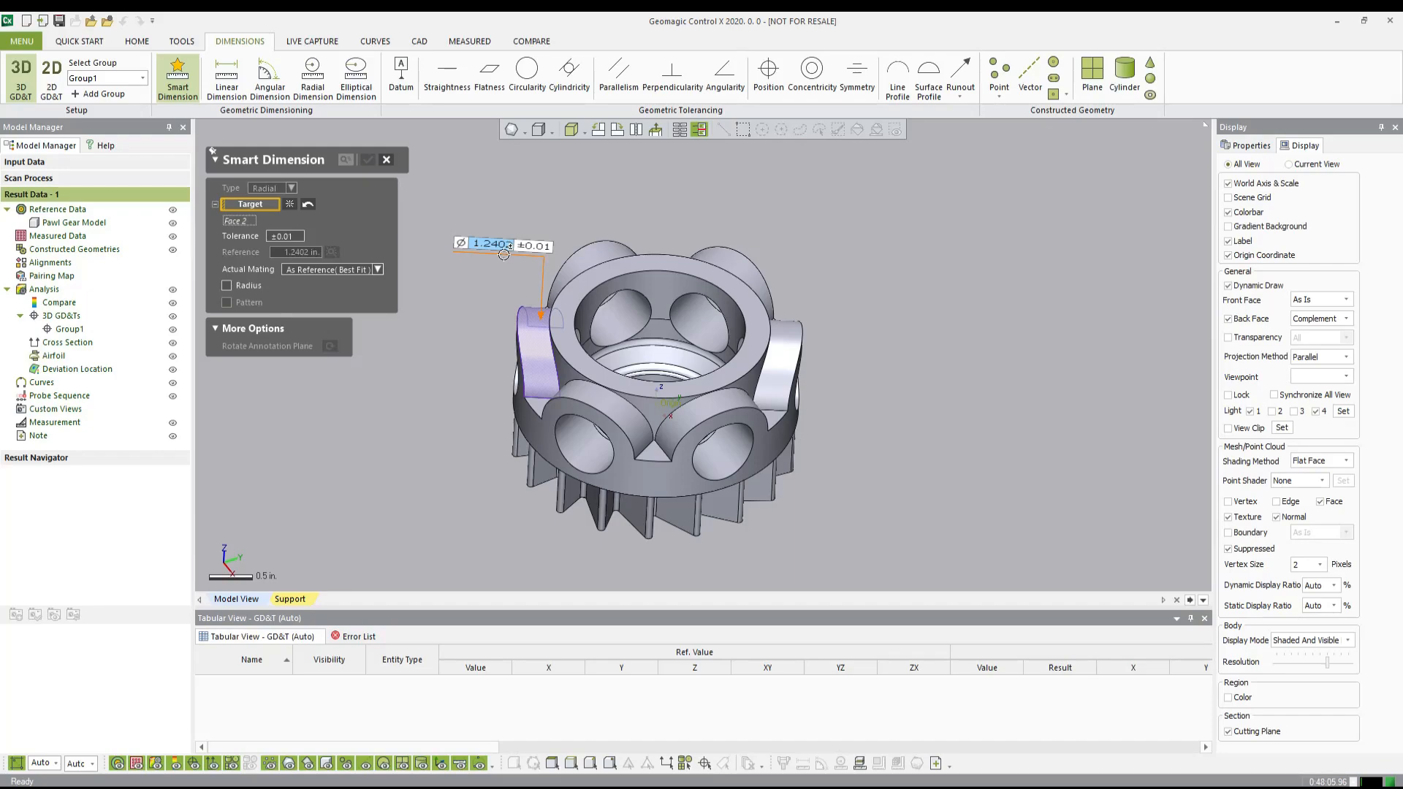
{"action": "left_click", "coordinate": [503, 254]}
{"action": "right_click_drag", "start_coordinate": [454, 308], "coordinate": [405, 363]}
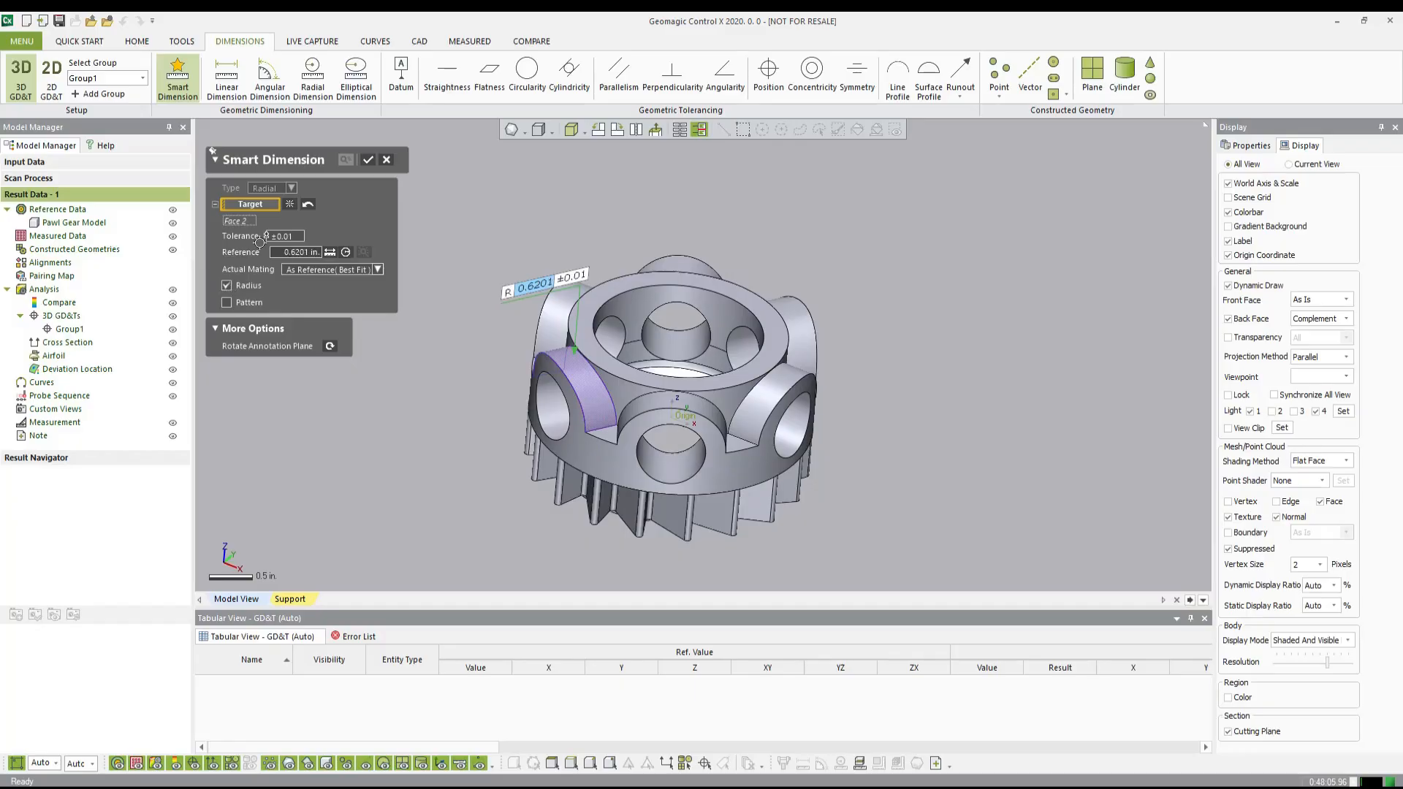
{"action": "right_click_drag", "start_coordinate": [680, 358], "coordinate": [669, 351]}
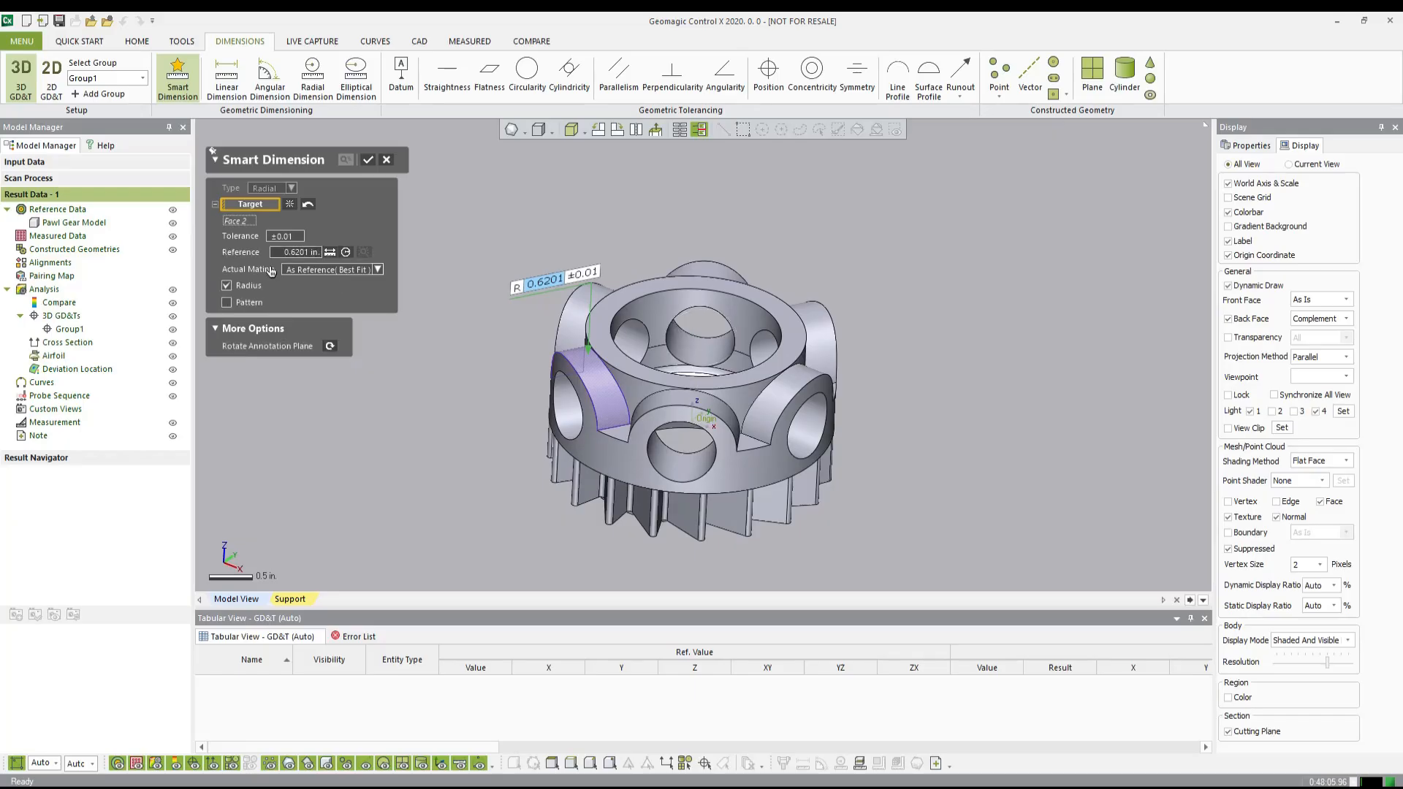
Step: Set the boss radius dimension's tolerance to ±0.05
{"action": "left_click", "coordinate": [295, 237]}
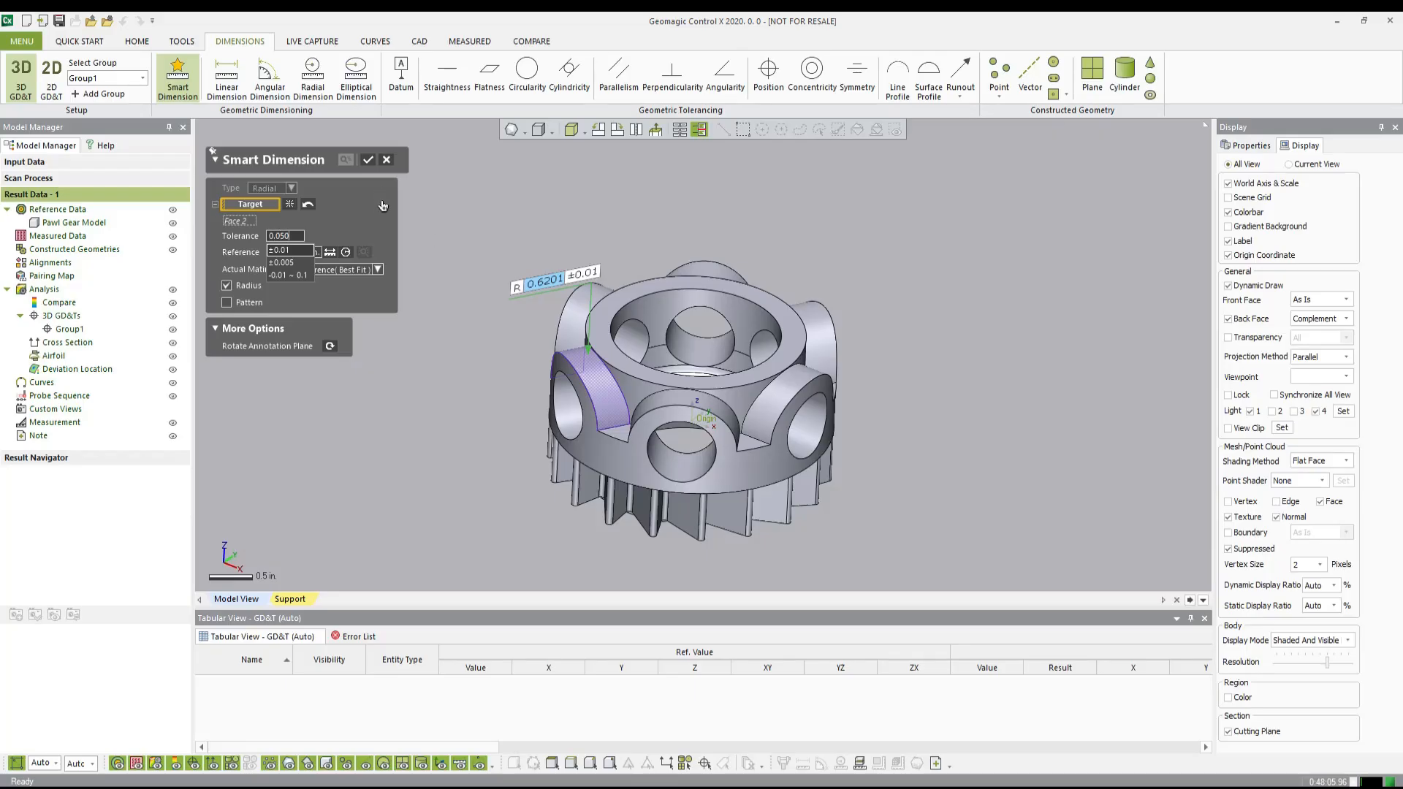
{"action": "key", "text": "Return"}
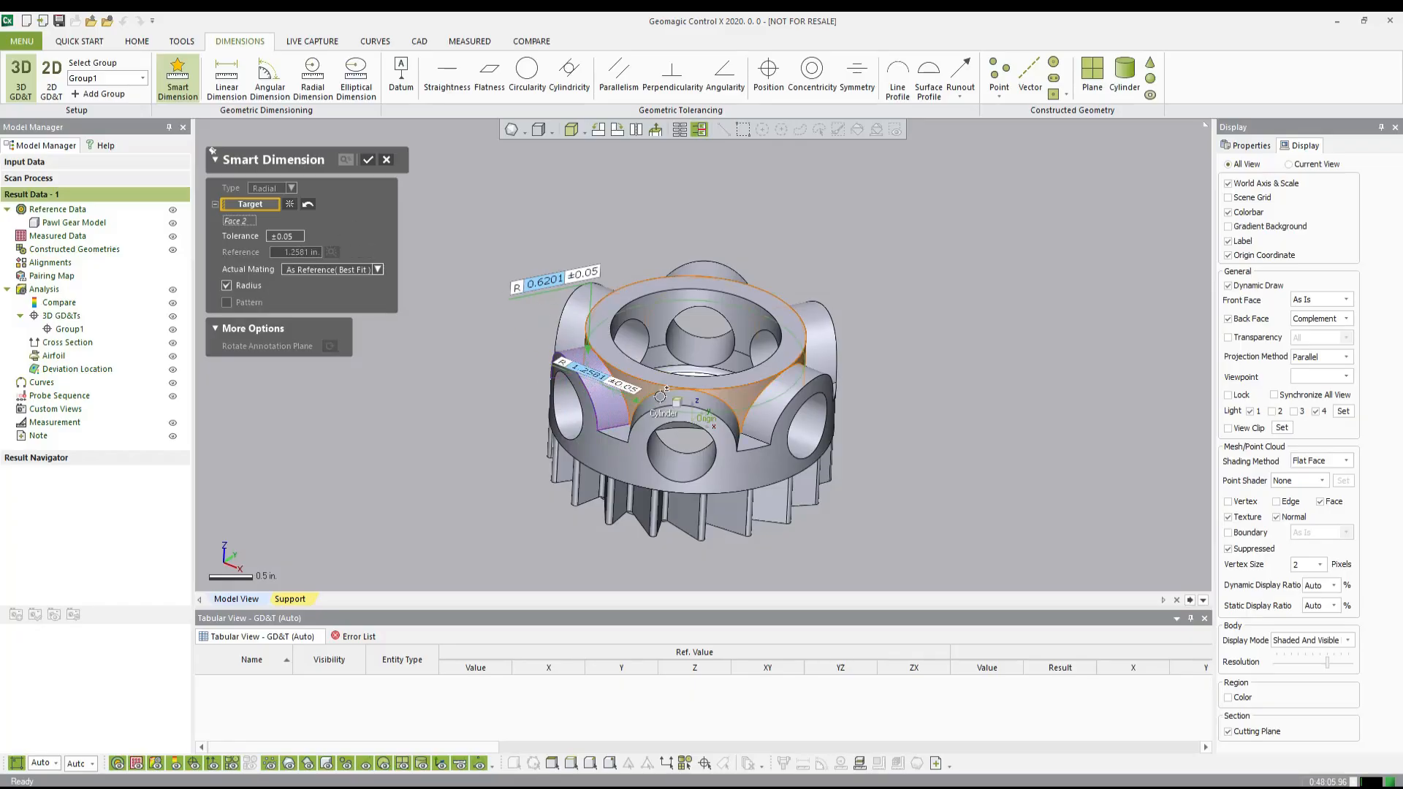
{"action": "right_click_drag", "start_coordinate": [738, 402], "coordinate": [665, 377]}
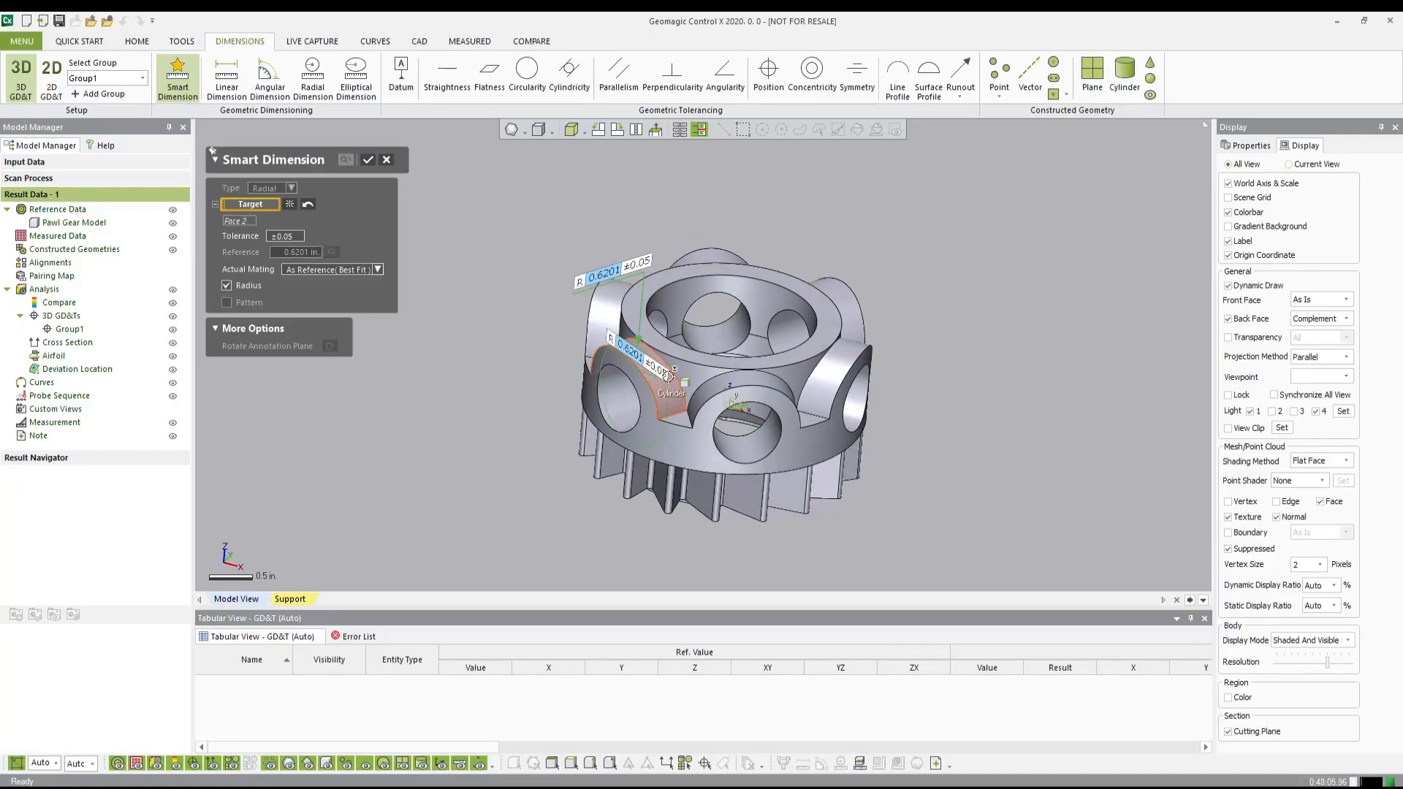
Step: Set the boss radius dimension's tolerance to -0.01 ~ 0.05 and accept the dimension
{"action": "left_click", "coordinate": [667, 376]}
{"action": "left_click", "coordinate": [296, 236]}
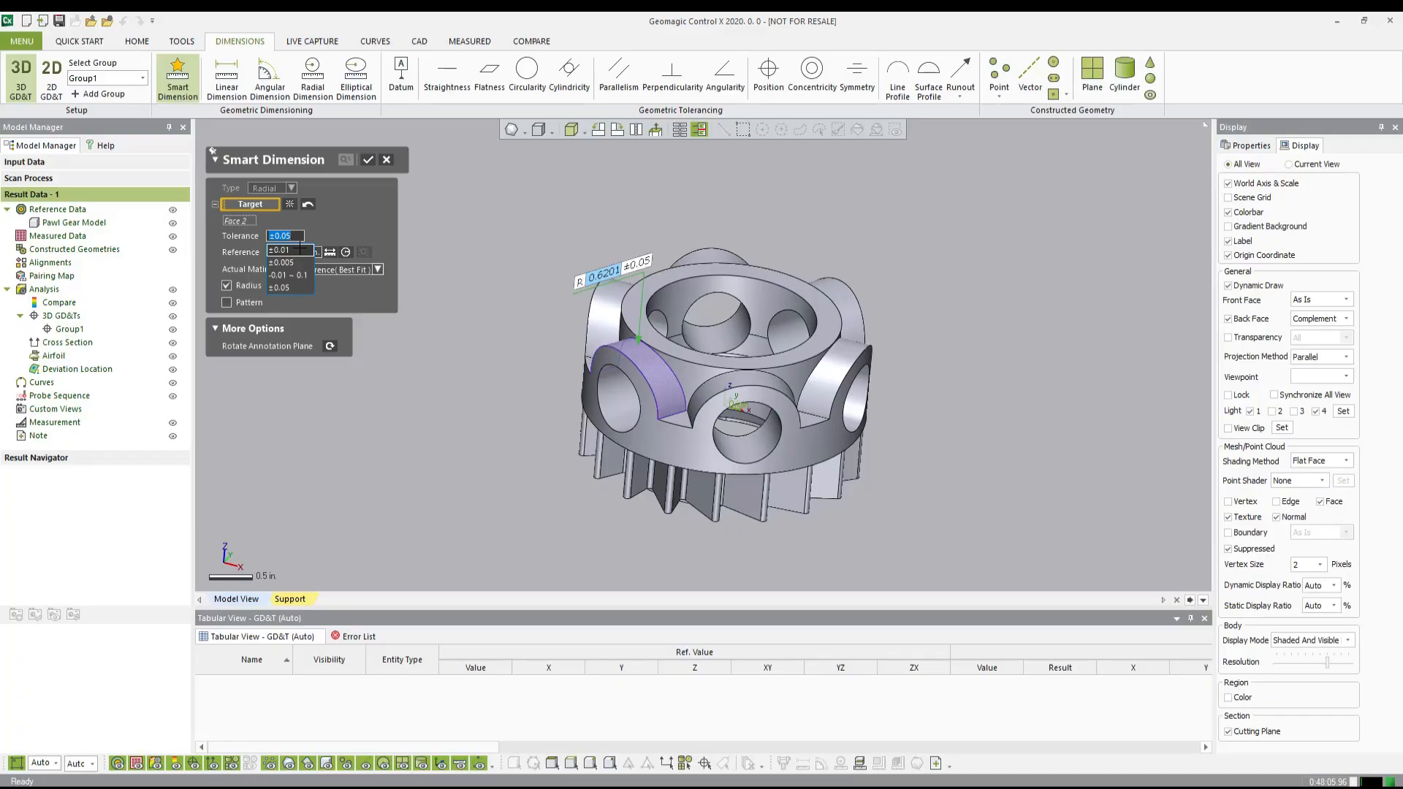
{"action": "type", "text": "-"}
{"action": "key", "text": "Return"}
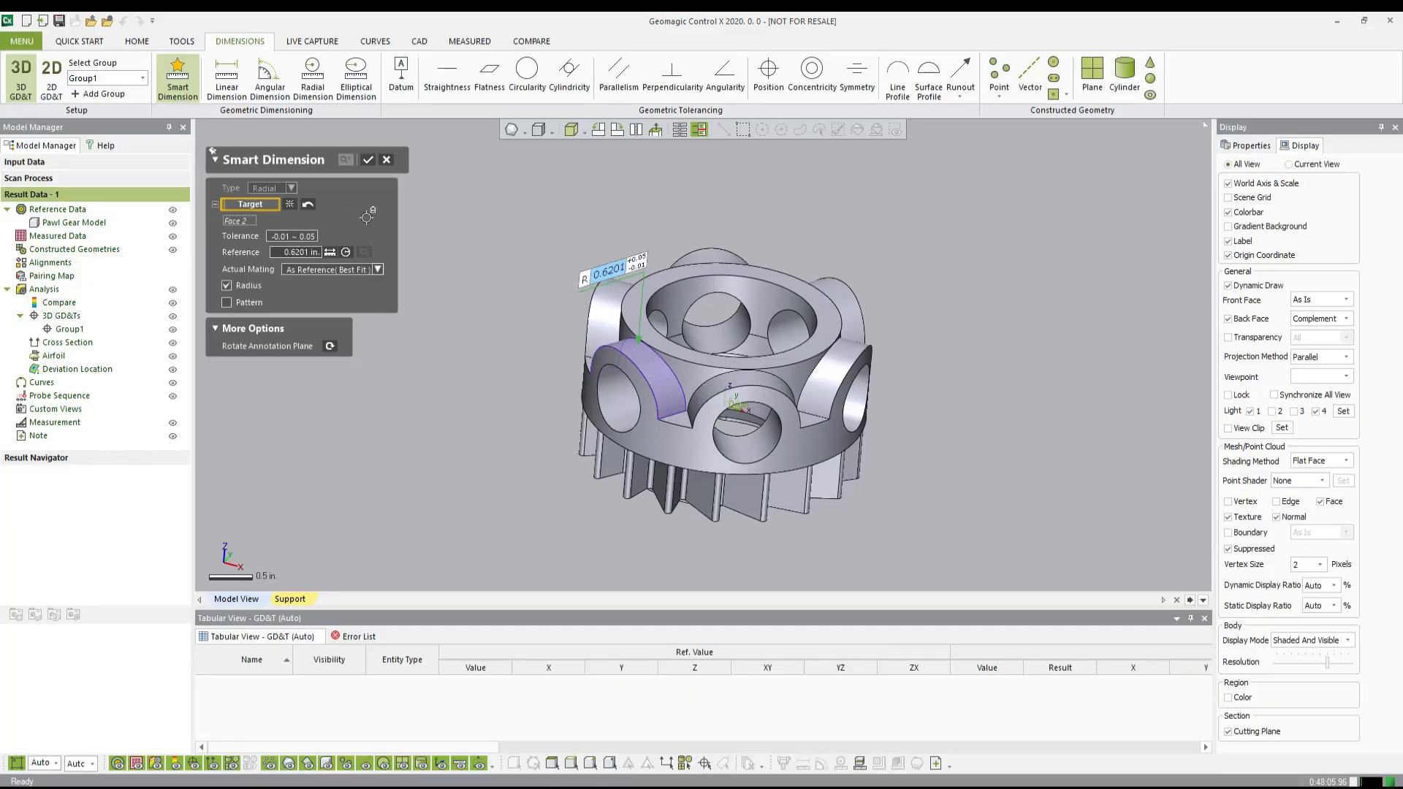
{"action": "right_click_drag", "start_coordinate": [570, 294], "coordinate": [596, 274]}
{"action": "scroll", "coordinate": [596, 274], "scroll_direction": "up", "scroll_amount": 5}
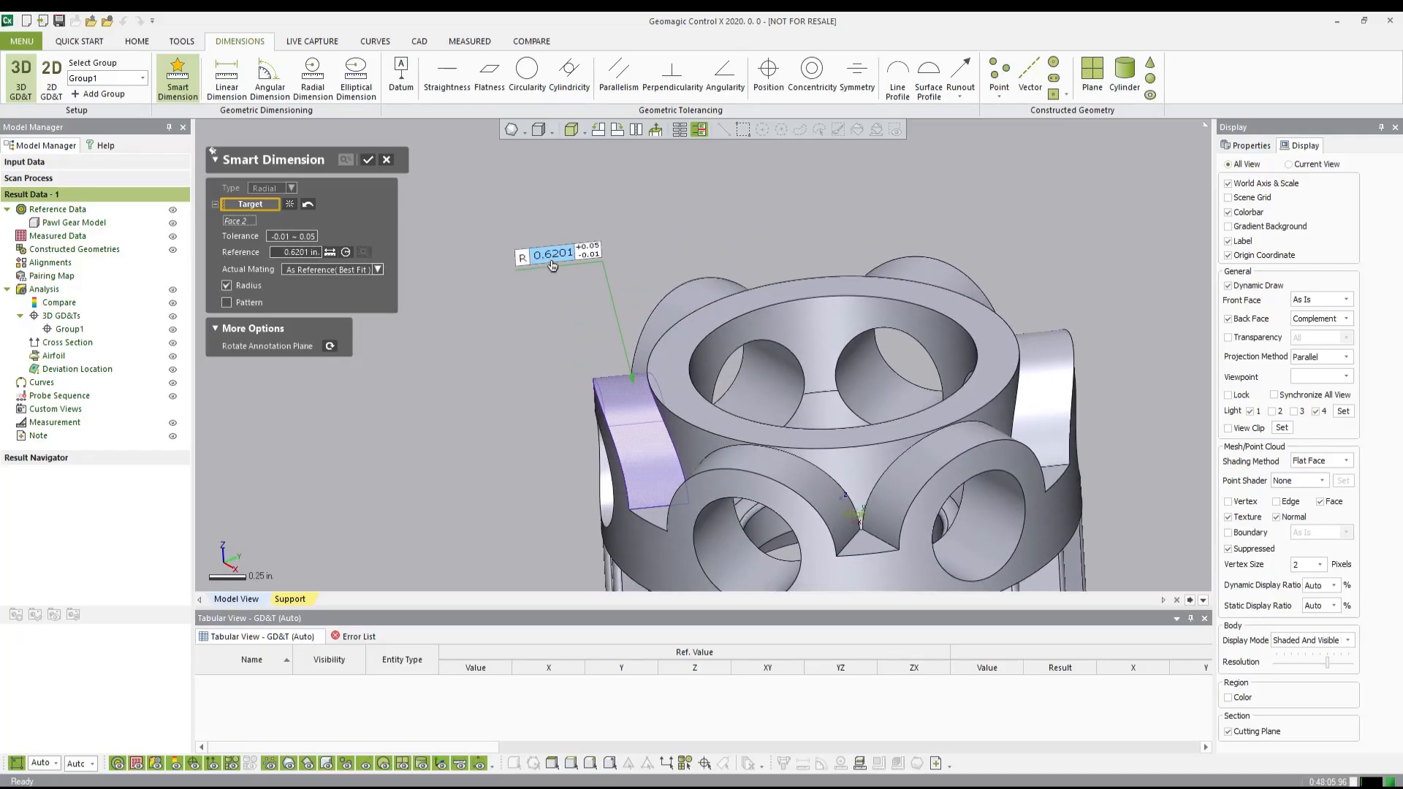
{"action": "right_click_drag", "start_coordinate": [548, 294], "coordinate": [513, 307]}
{"action": "scroll", "coordinate": [535, 310], "scroll_direction": "down", "scroll_amount": 3}
{"action": "scroll", "coordinate": [511, 308], "scroll_direction": "down", "scroll_amount": 1}
{"action": "right_click_drag", "start_coordinate": [507, 376], "coordinate": [492, 364]}
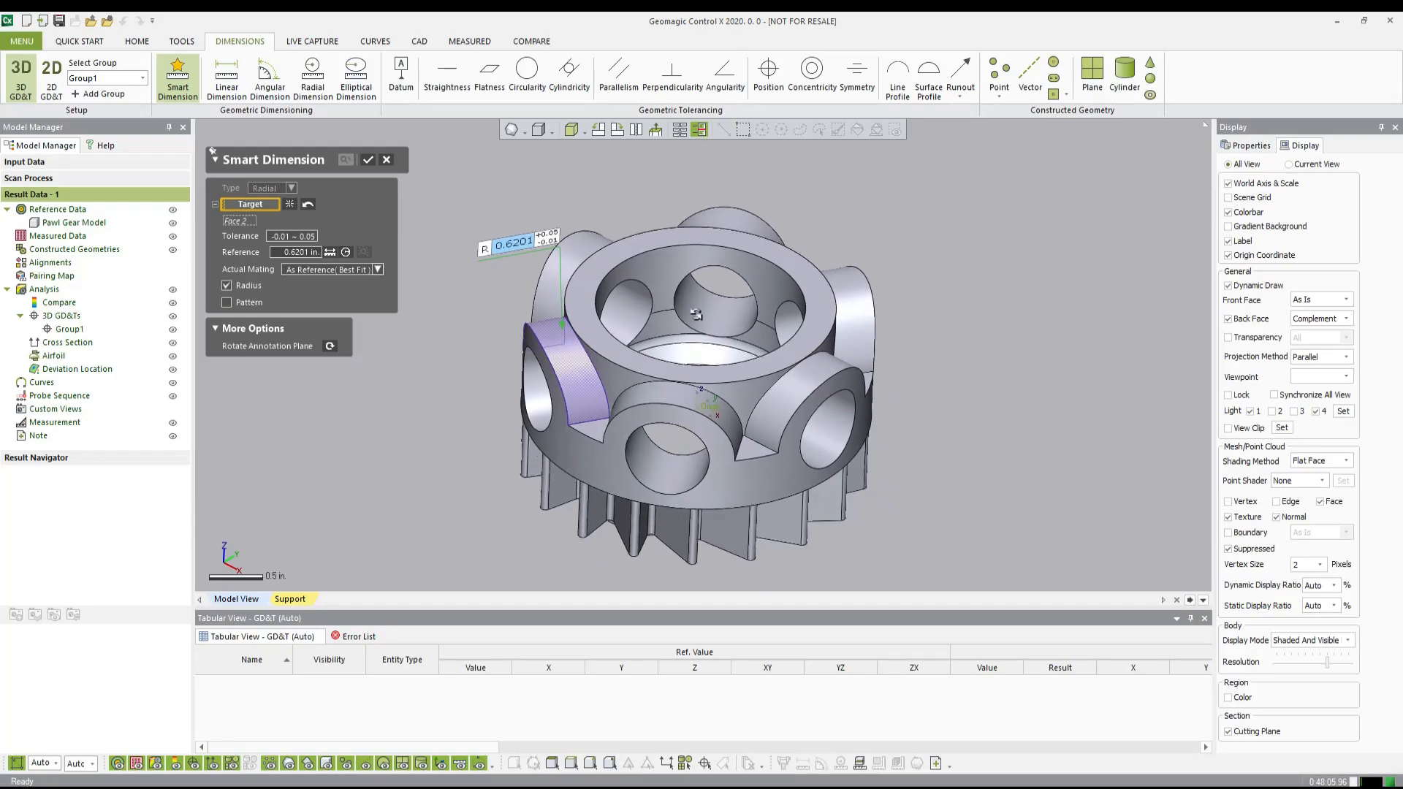
{"action": "mouse_move", "coordinate": [696, 313]}
{"action": "right_mouse_down"}
{"action": "mouse_move", "coordinate": [807, 315]}
{"action": "mouse_move", "coordinate": [703, 329]}
{"action": "right_mouse_up"}
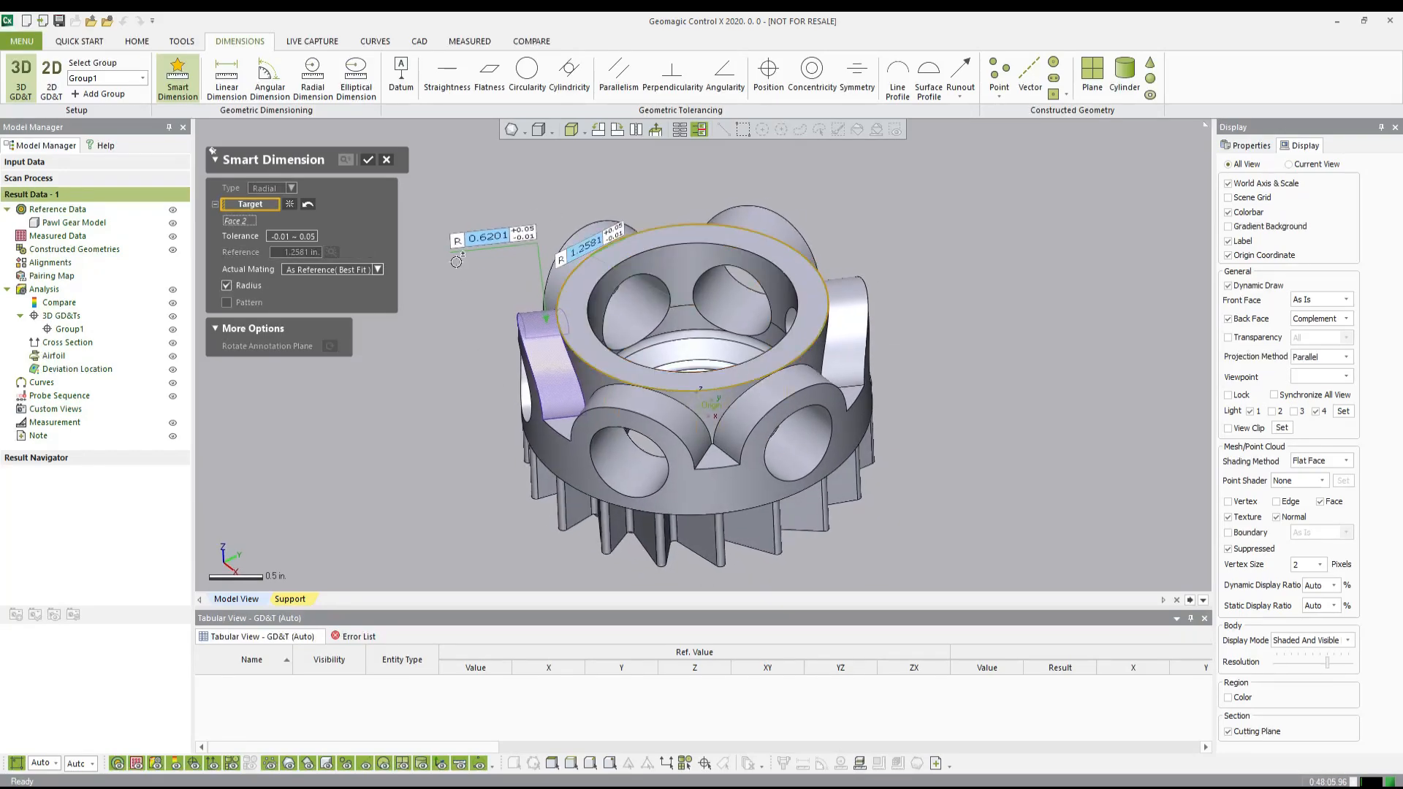
{"action": "left_click", "coordinate": [364, 164]}
{"action": "right_click_drag", "start_coordinate": [392, 271], "coordinate": [412, 270]}
{"action": "left_click", "coordinate": [428, 278]}
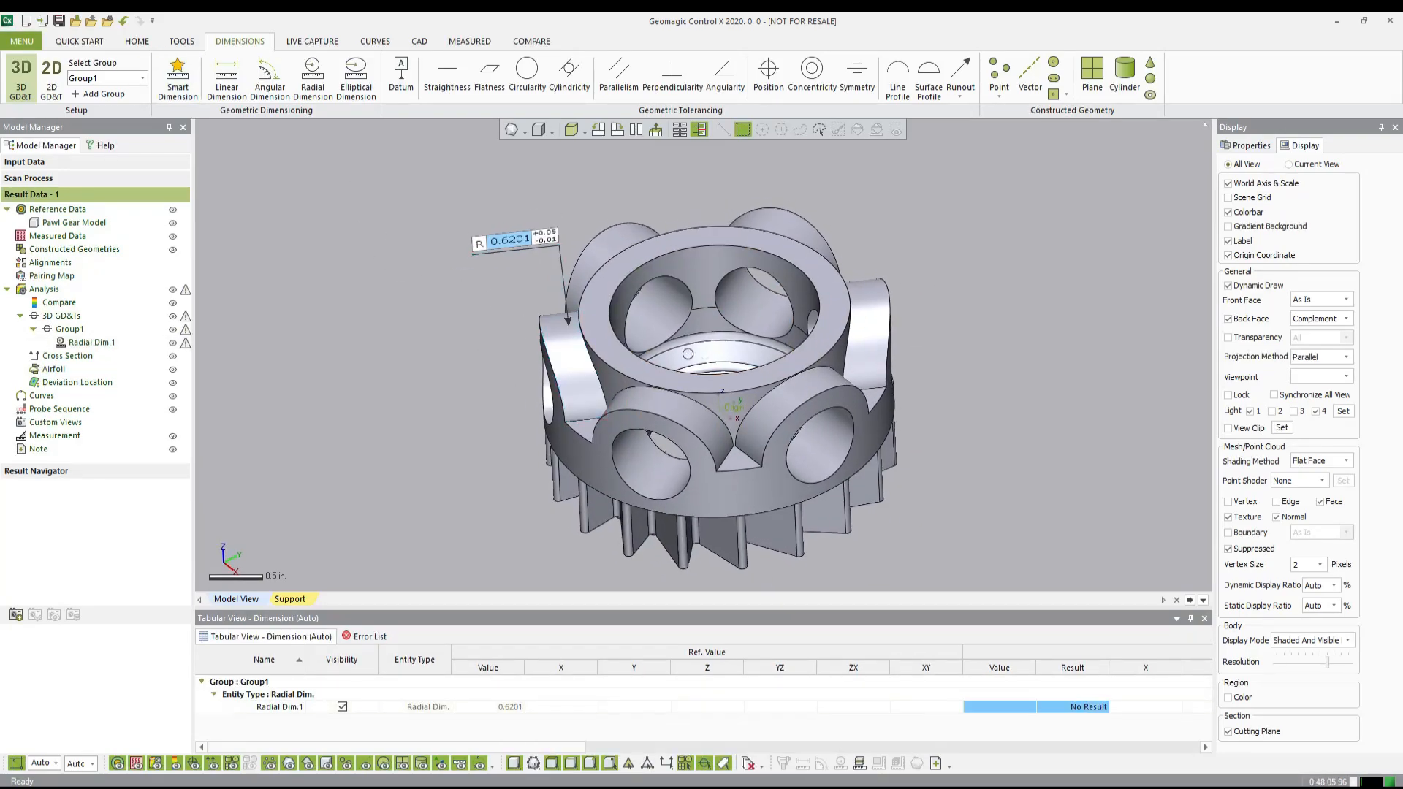
Step: Start a Radial Dimension on the curved outer face of the opposite boss and place its callout above that boss
{"action": "right_click_drag", "start_coordinate": [689, 353], "coordinate": [643, 325]}
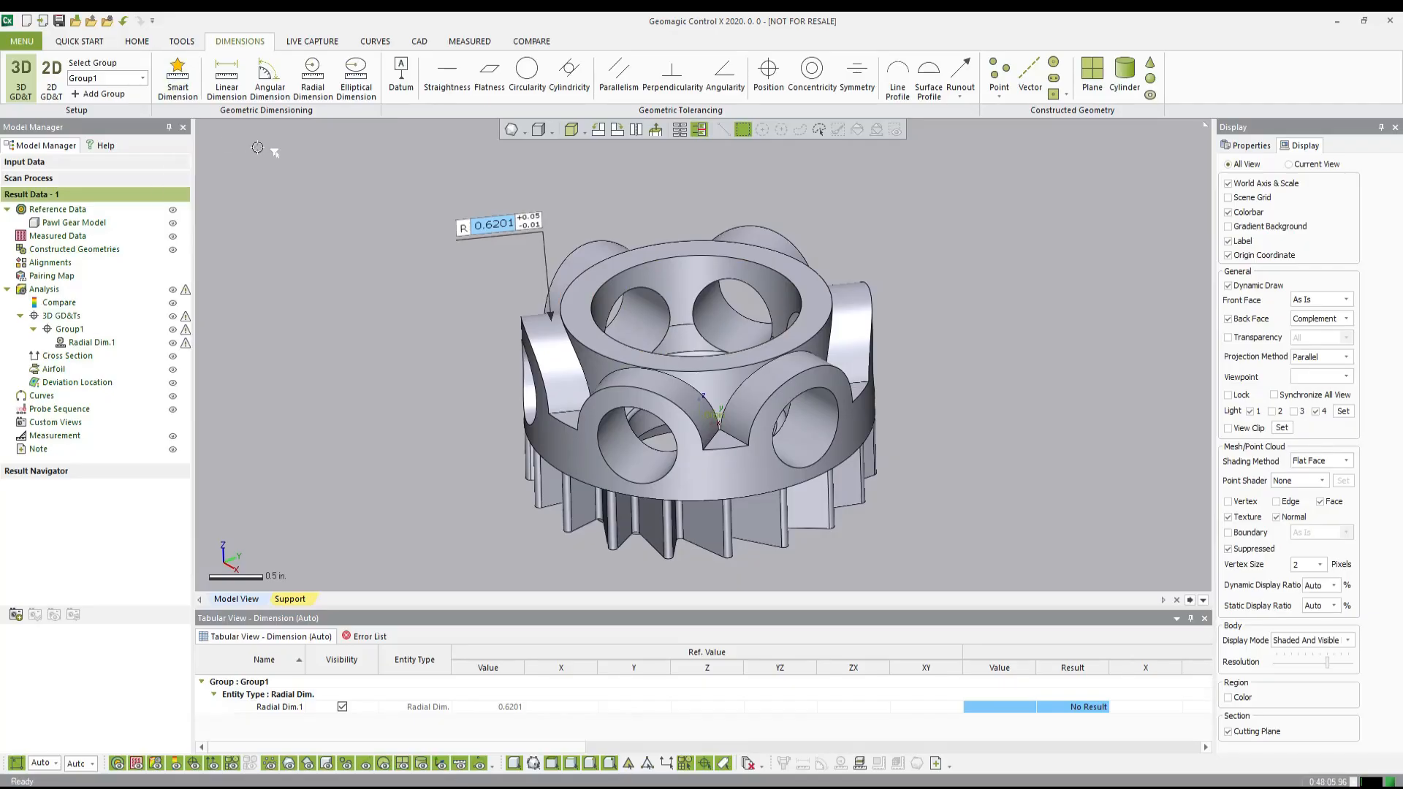
{"action": "left_click", "coordinate": [311, 82]}
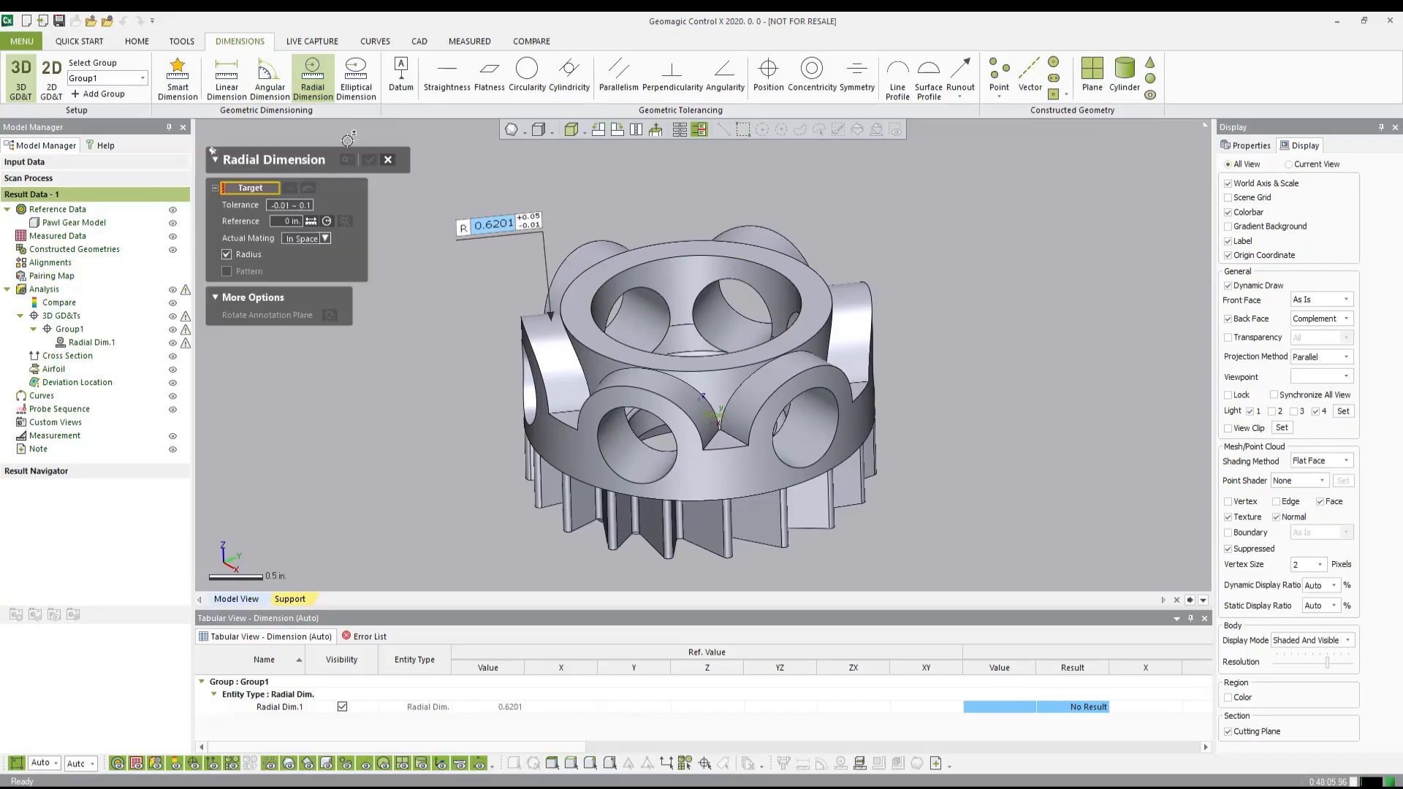
{"action": "right_click_drag", "start_coordinate": [873, 218], "coordinate": [841, 248]}
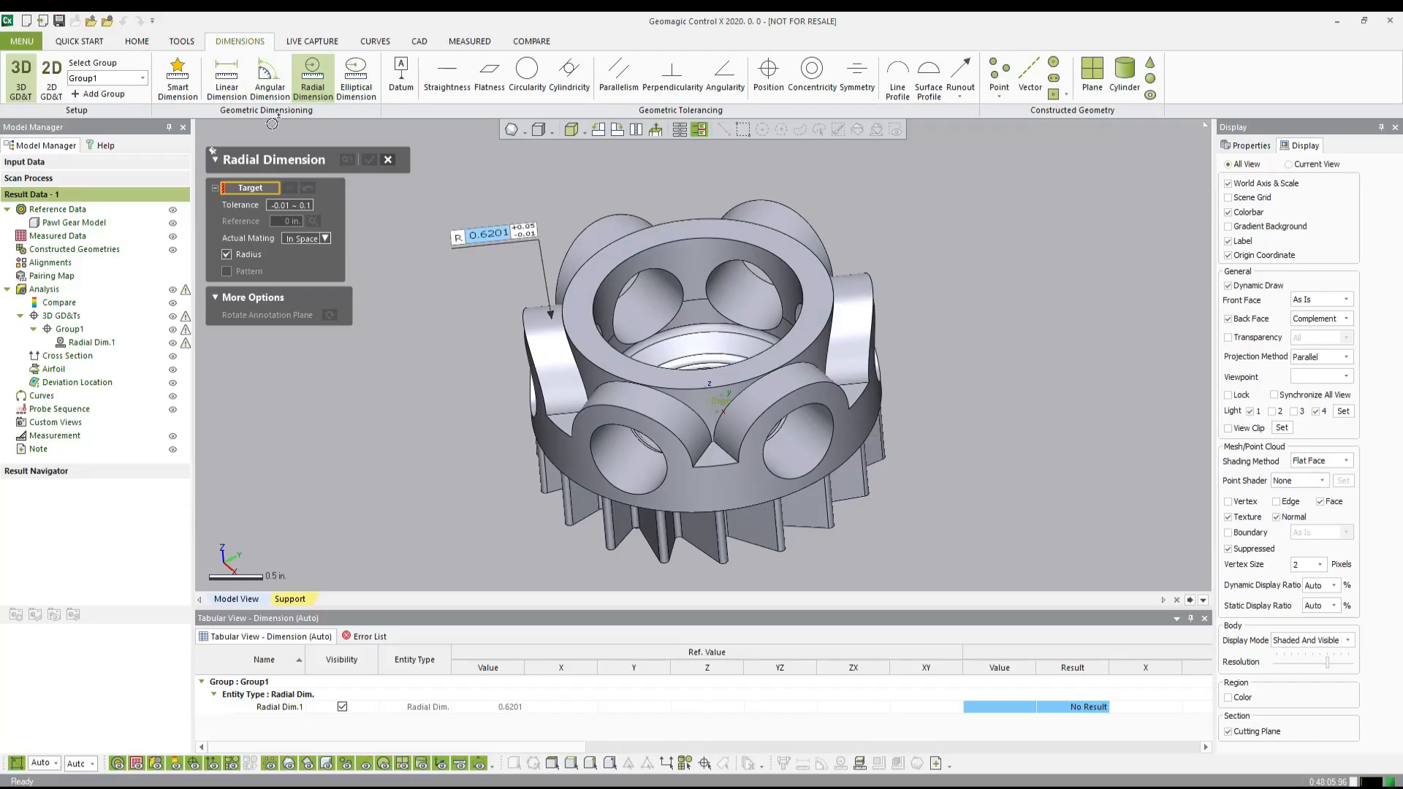
{"action": "left_click", "coordinate": [290, 206]}
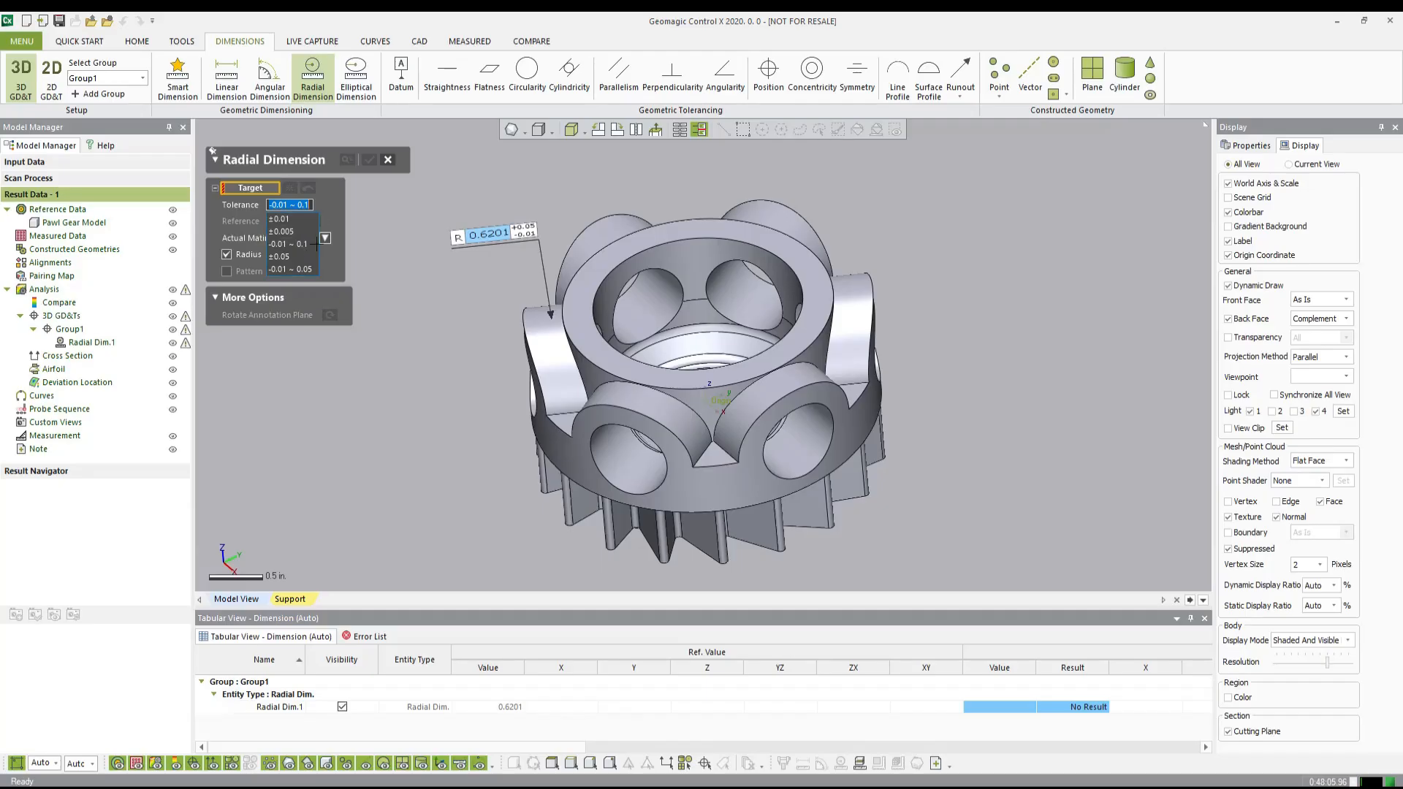
{"action": "left_click", "coordinate": [451, 189]}
{"action": "middle_click_drag", "start_coordinate": [437, 222], "coordinate": [431, 238]}
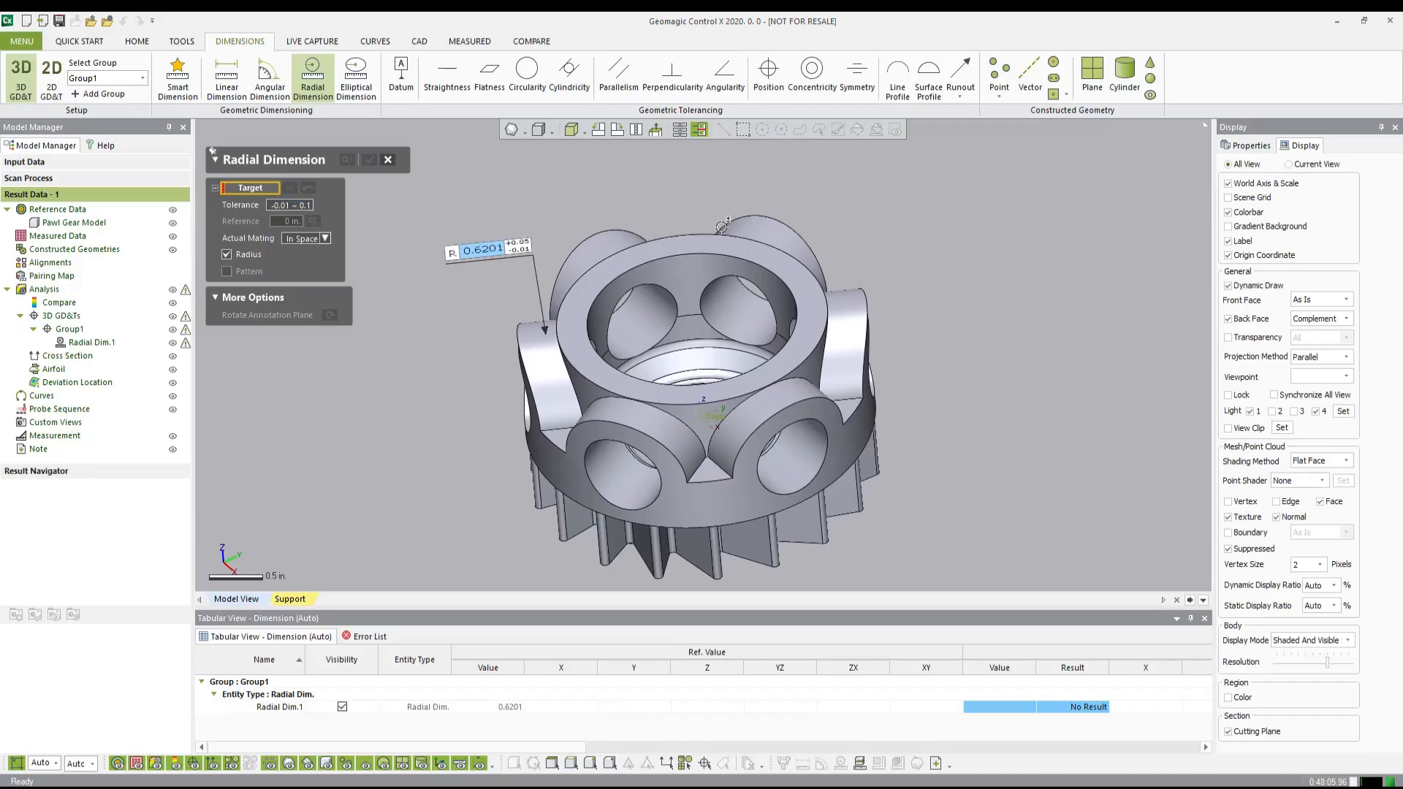
{"action": "left_click", "coordinate": [849, 326]}
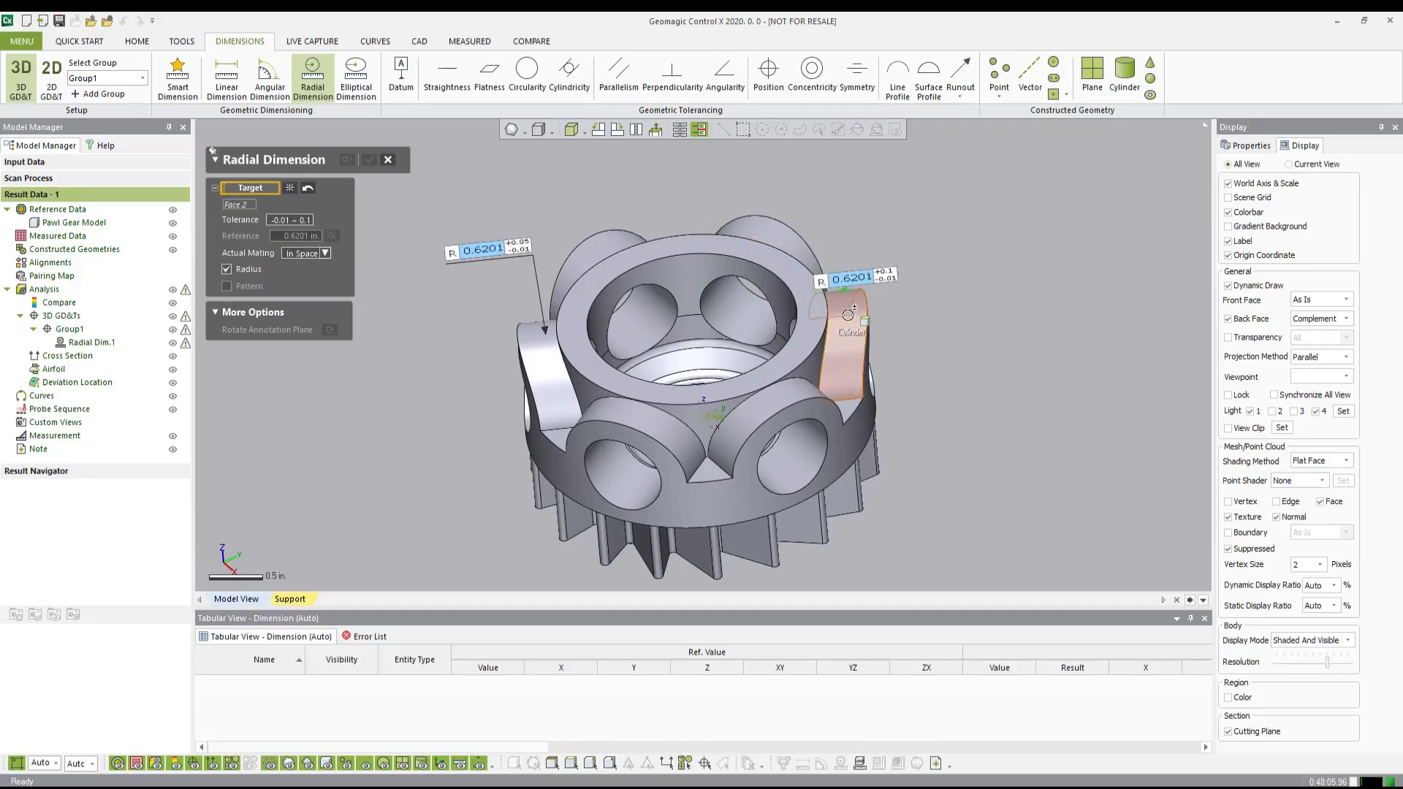
{"action": "left_click", "coordinate": [541, 234]}
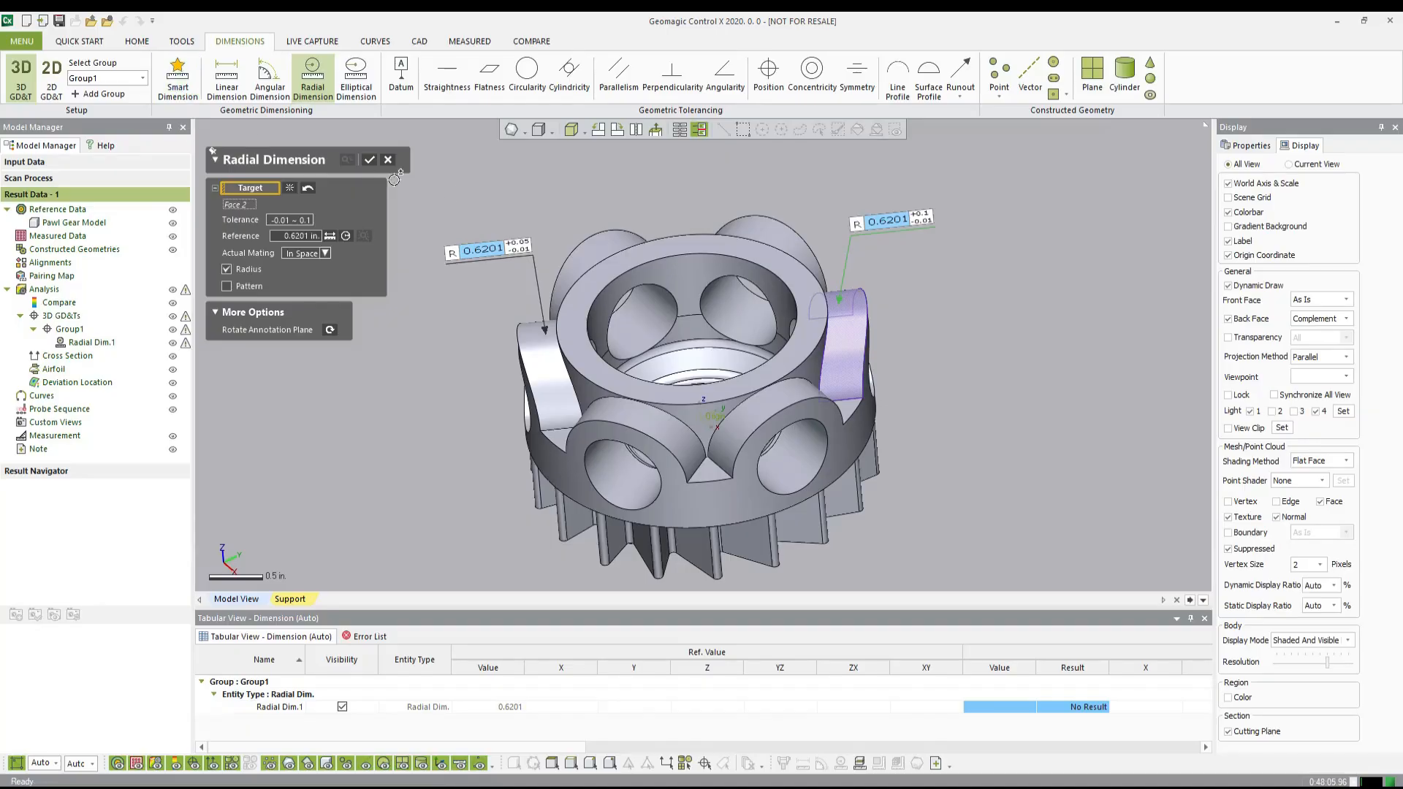
{"action": "right_click_drag", "start_coordinate": [531, 223], "coordinate": [518, 207]}
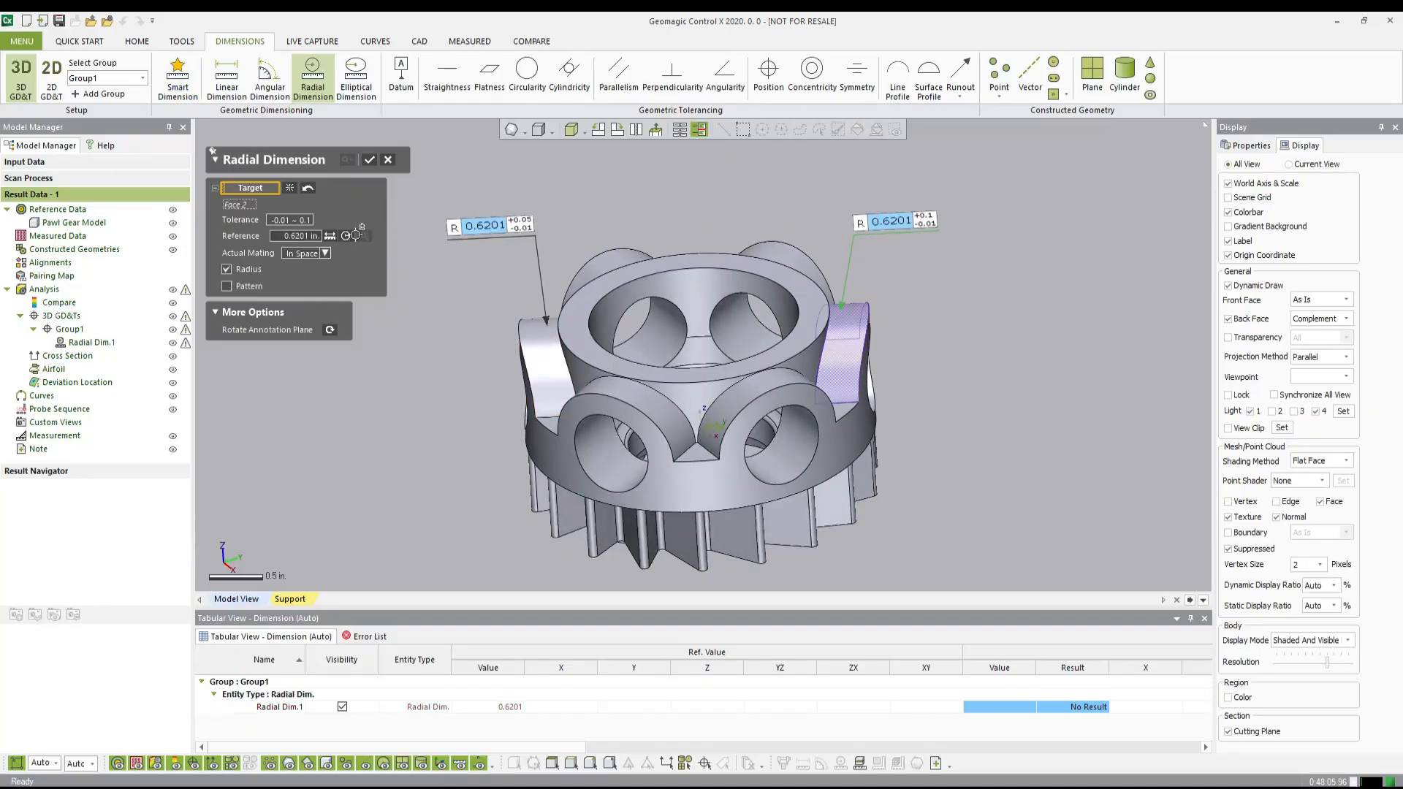
Step: Set the opposite boss's radial dimension tolerance to the preset -0.01 ~ 0.05
{"action": "left_click", "coordinate": [285, 225]}
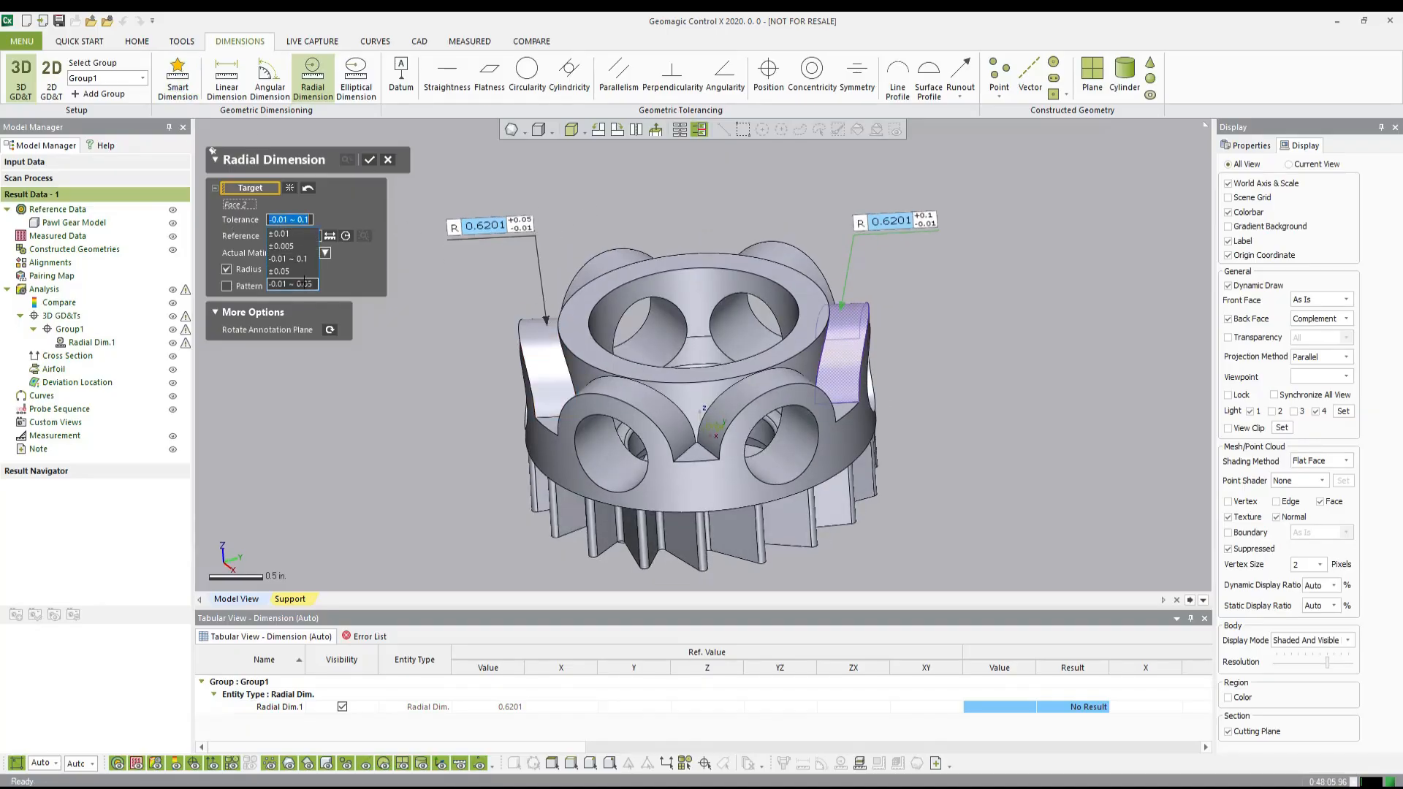
{"action": "left_click", "coordinate": [304, 282]}
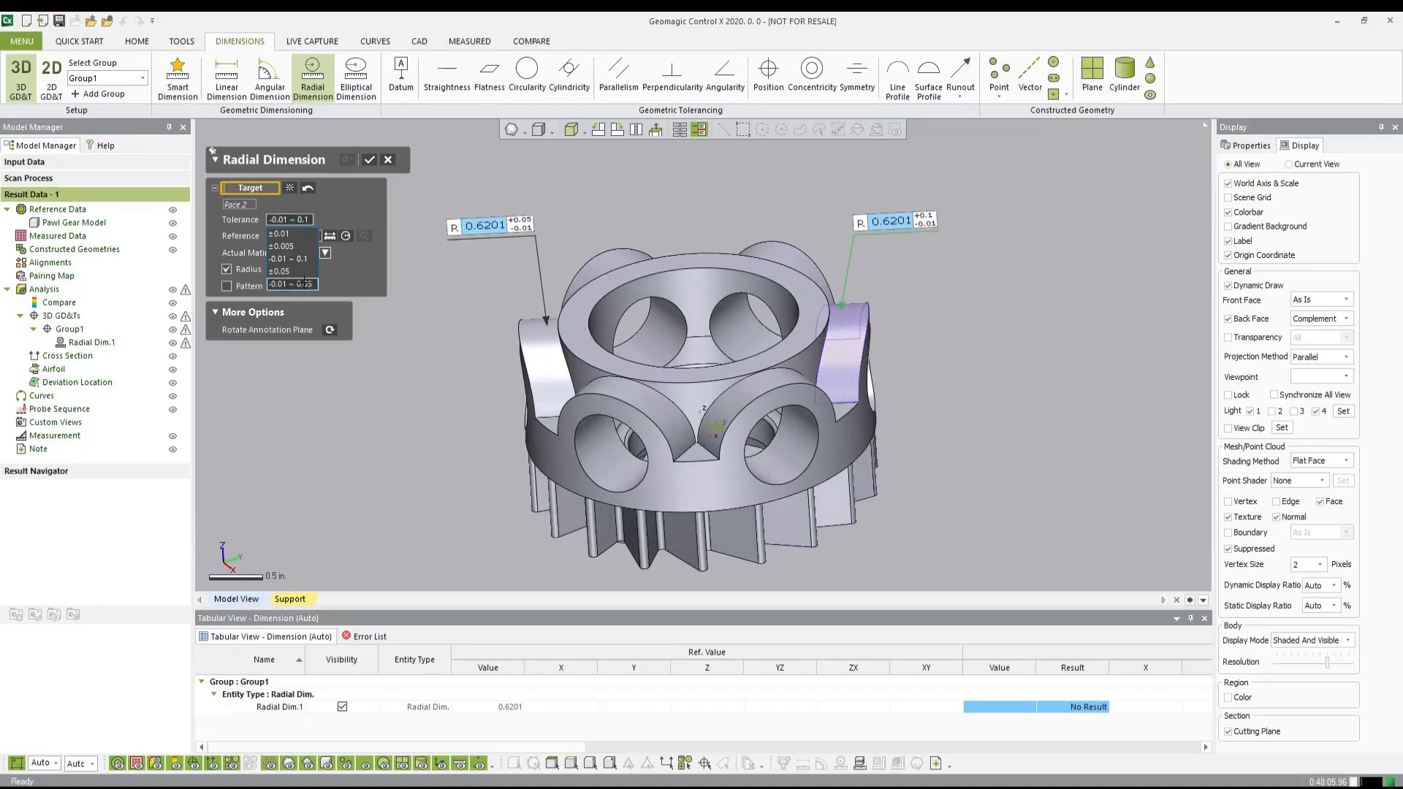
{"action": "left_click", "coordinate": [293, 227]}
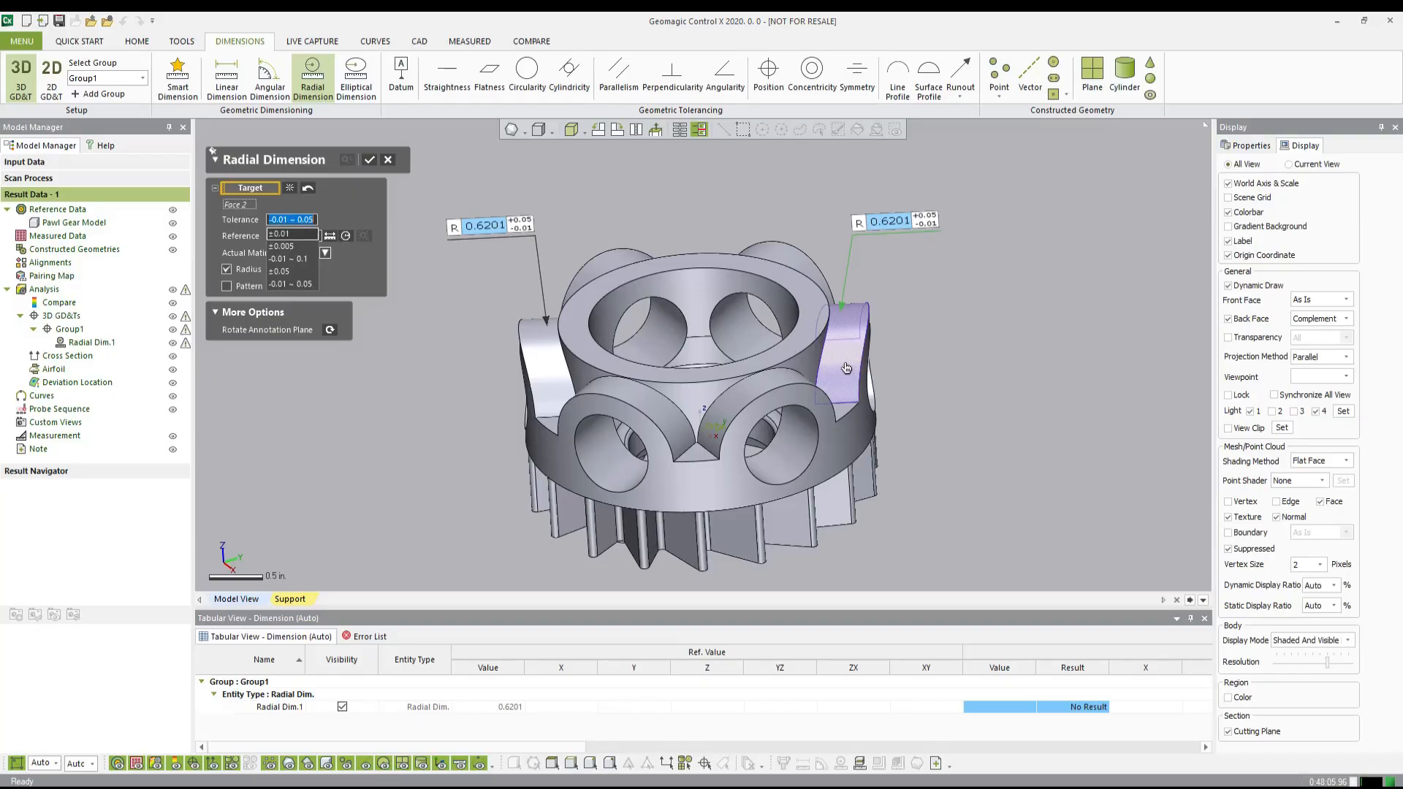
{"action": "right_click_drag", "start_coordinate": [767, 413], "coordinate": [640, 372]}
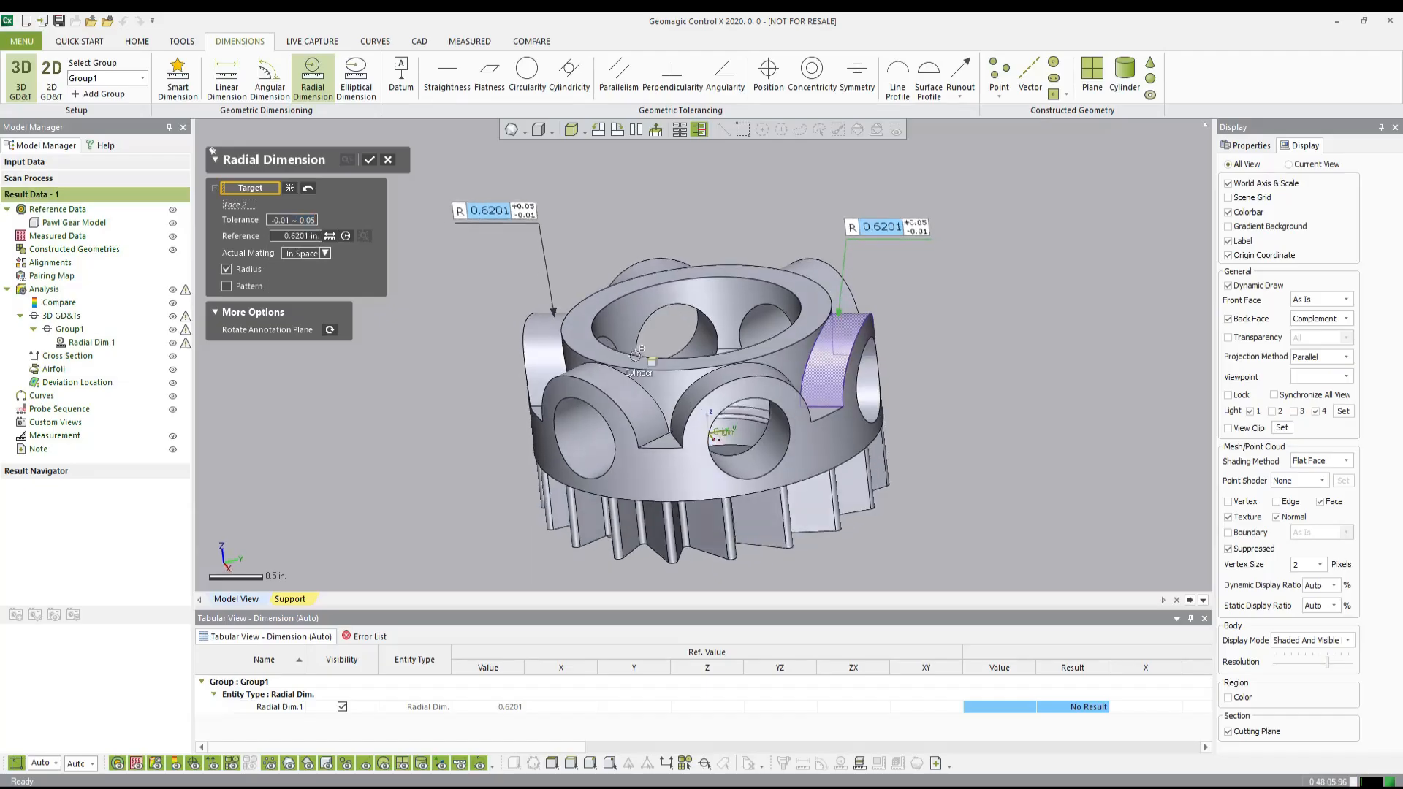
Step: Replace the radial dimension's target with the cylindrical hole face in the same boss and place its callout beside the hole
{"action": "left_click", "coordinate": [290, 190]}
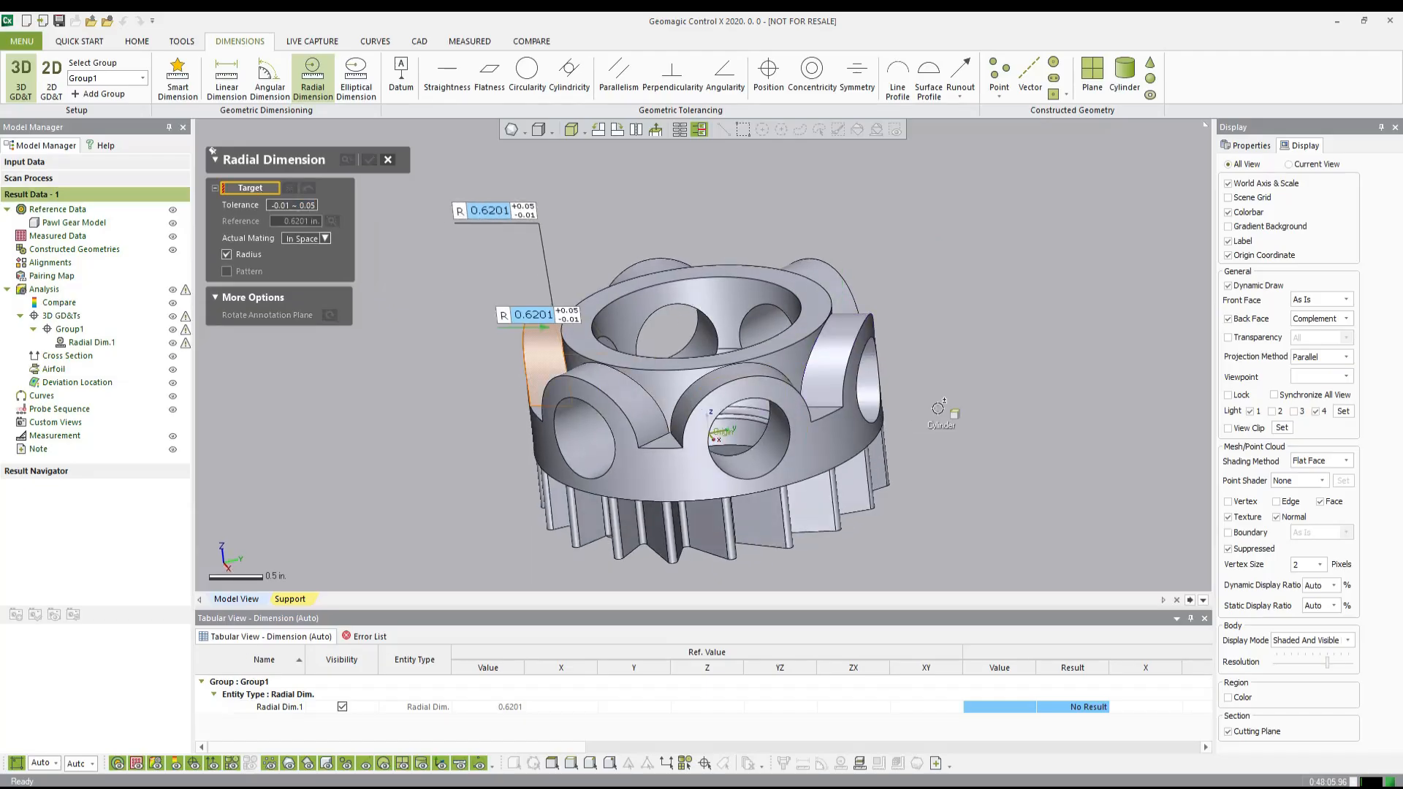
{"action": "left_click", "coordinate": [875, 394]}
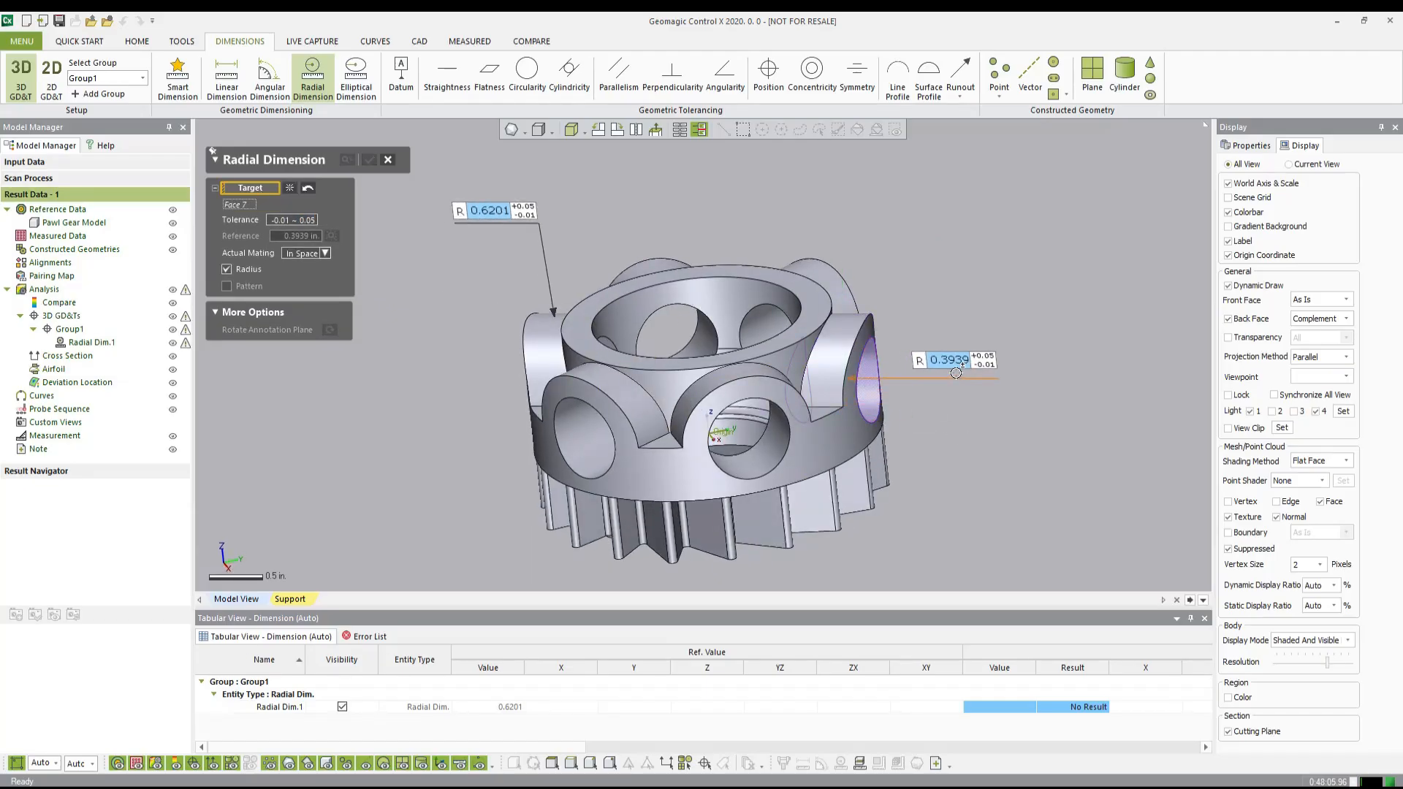
{"action": "right_click_drag", "start_coordinate": [456, 320], "coordinate": [639, 303]}
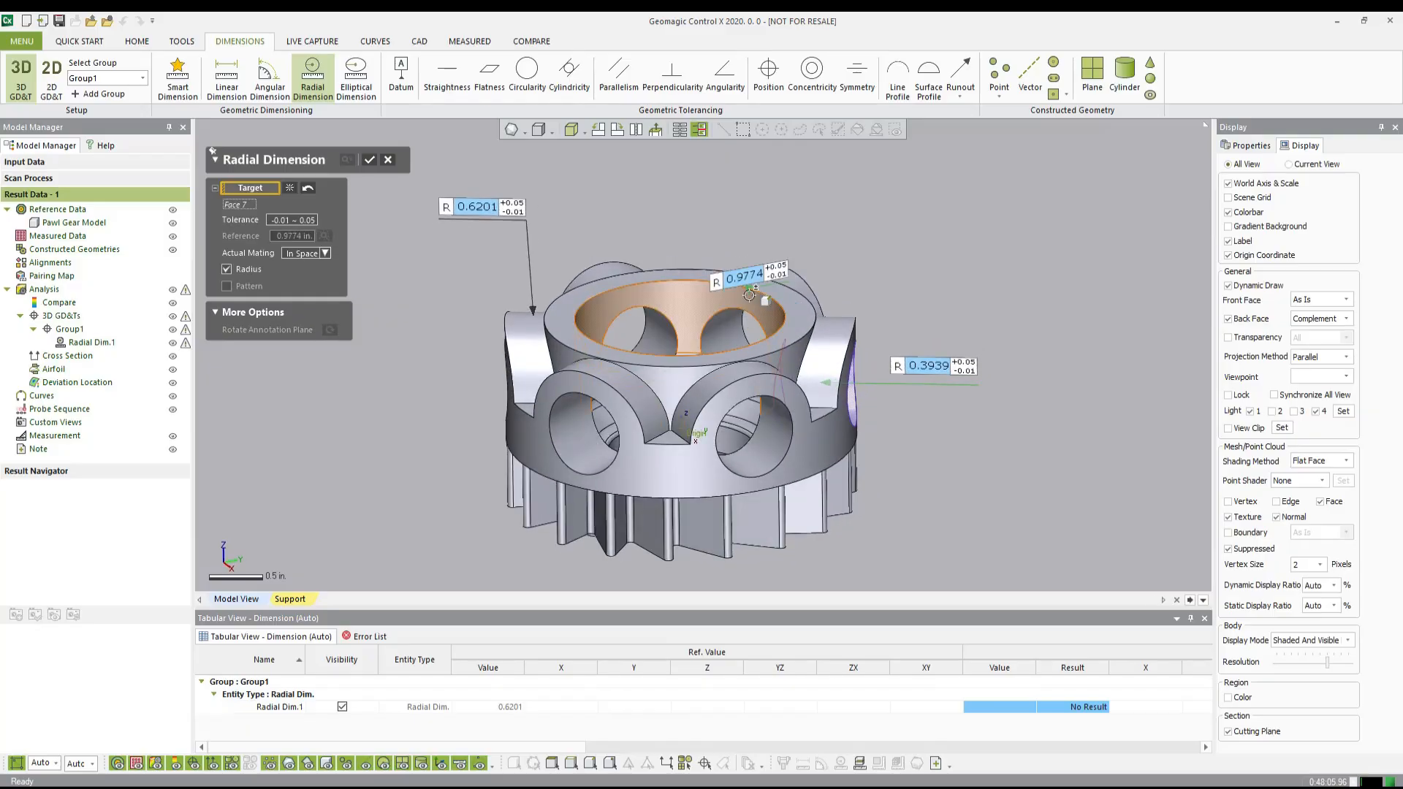
{"action": "right_click_drag", "start_coordinate": [866, 369], "coordinate": [762, 332]}
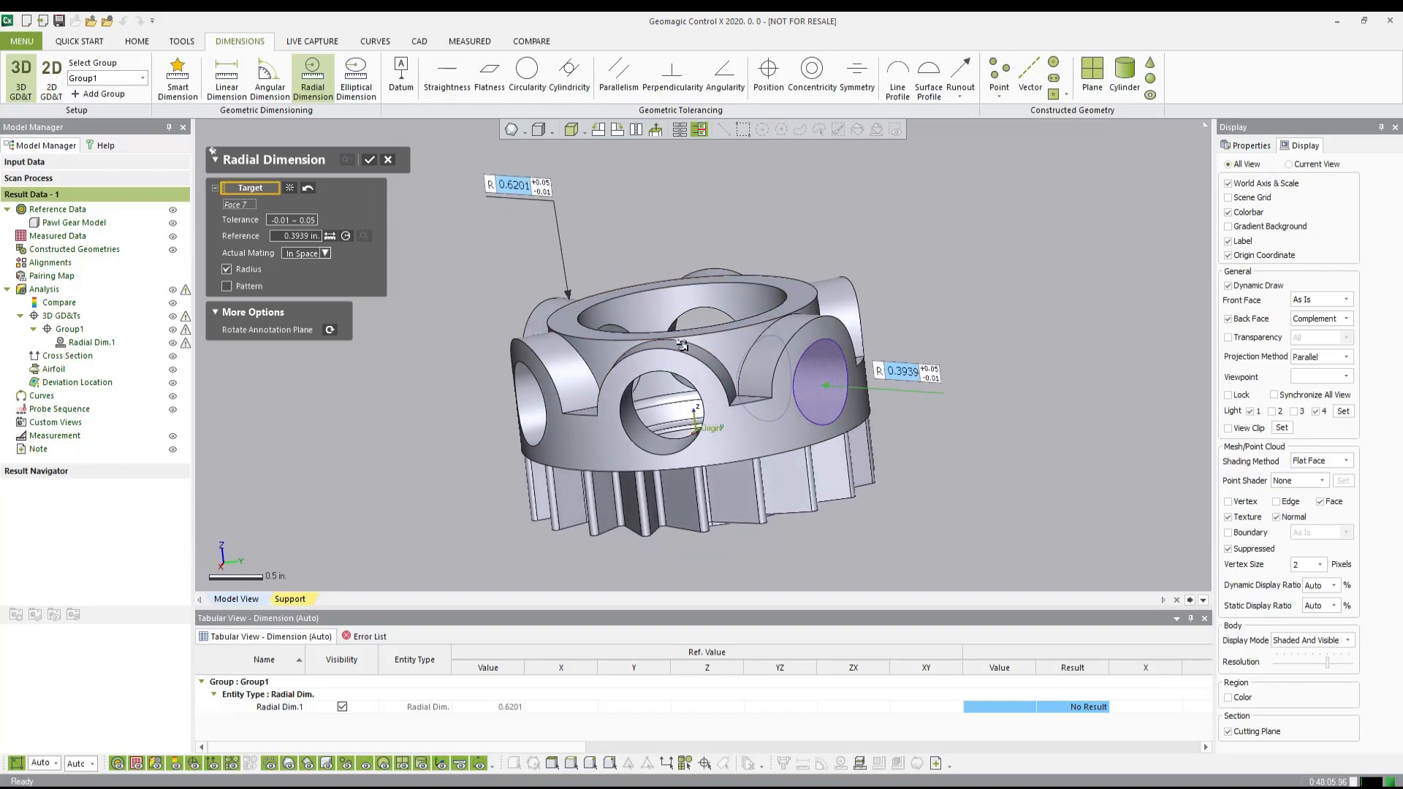
Step: Set the hole's radial dimension tolerance to 0 ~ 0.05 and accept the dimension
{"action": "left_click", "coordinate": [290, 220]}
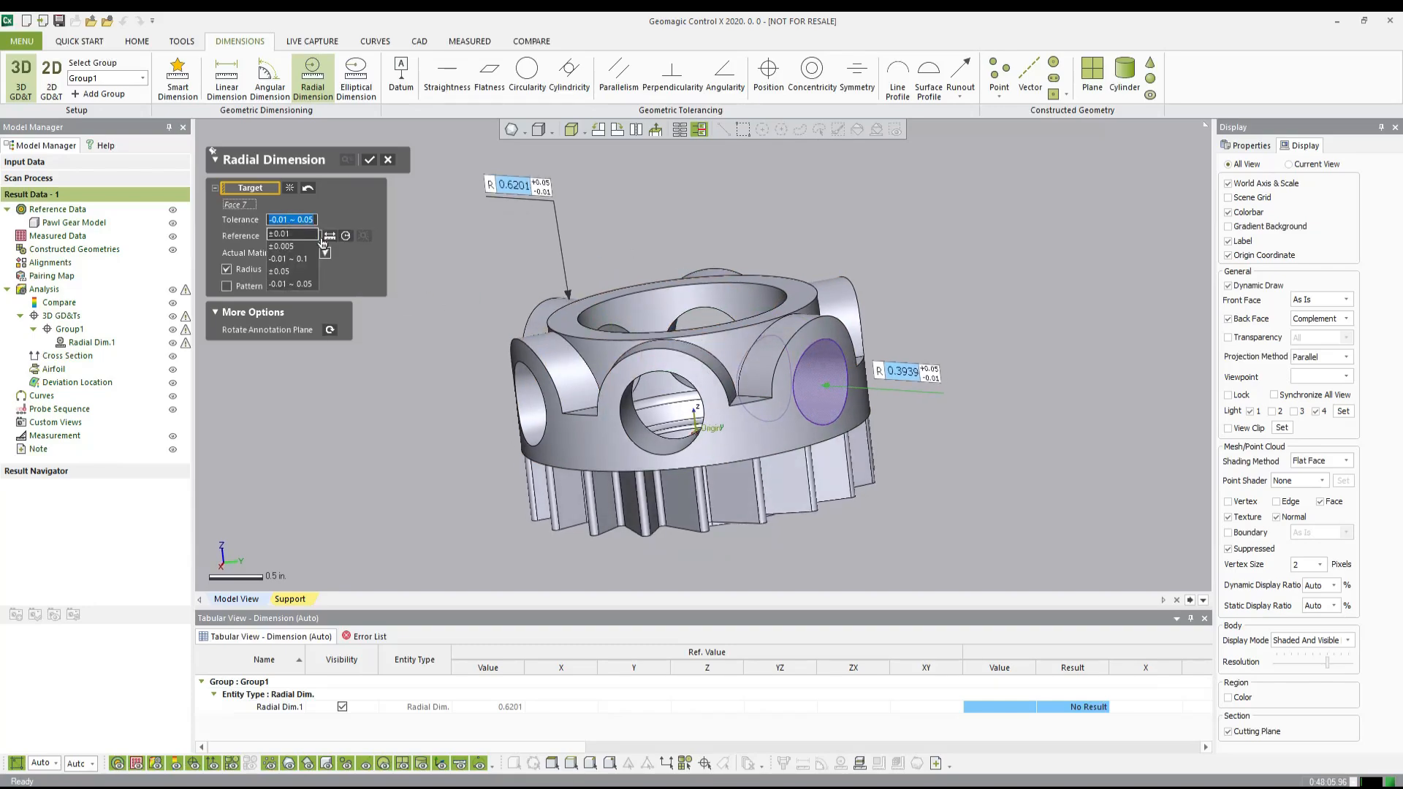
{"action": "type", "text": "-"}
{"action": "left_click", "coordinate": [404, 261]}
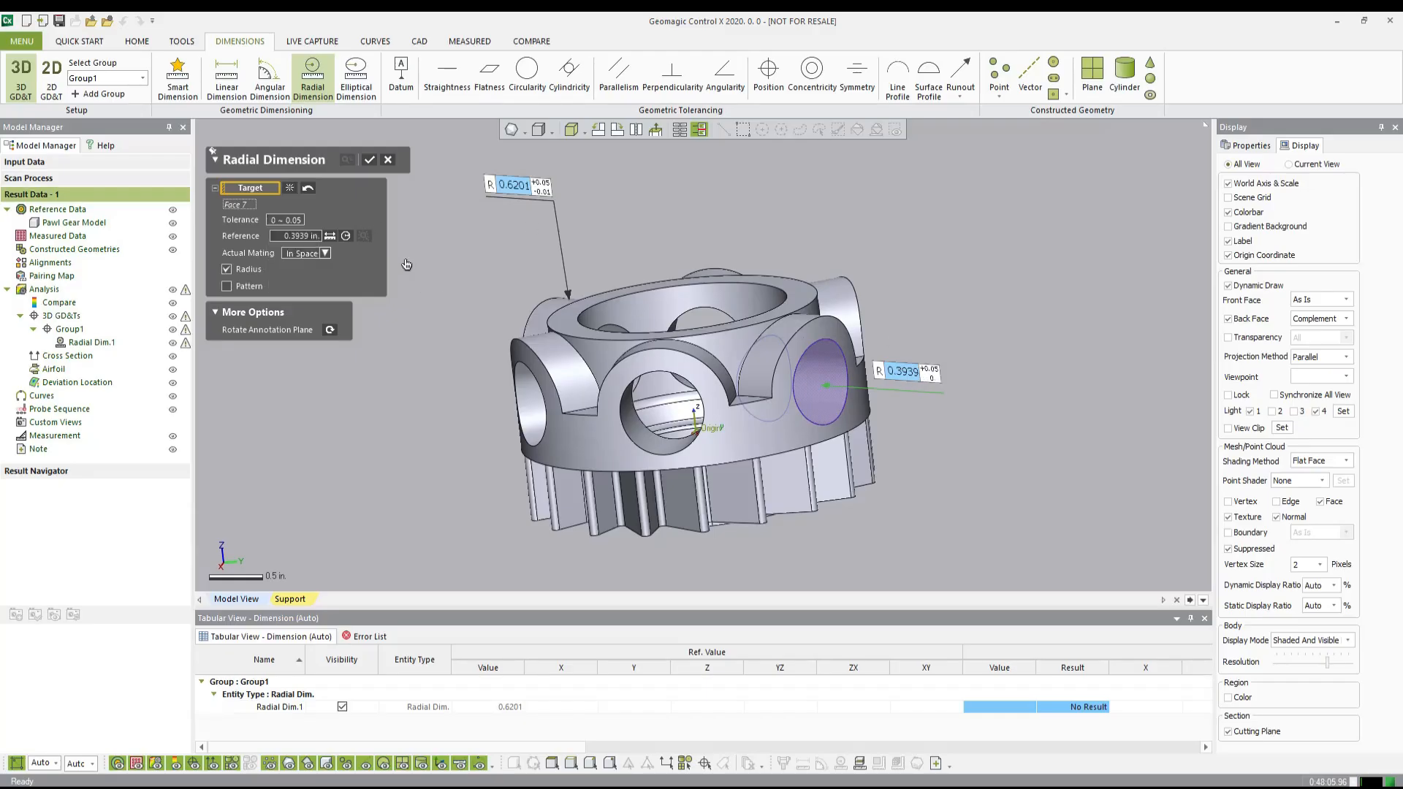
{"action": "left_click", "coordinate": [751, 378]}
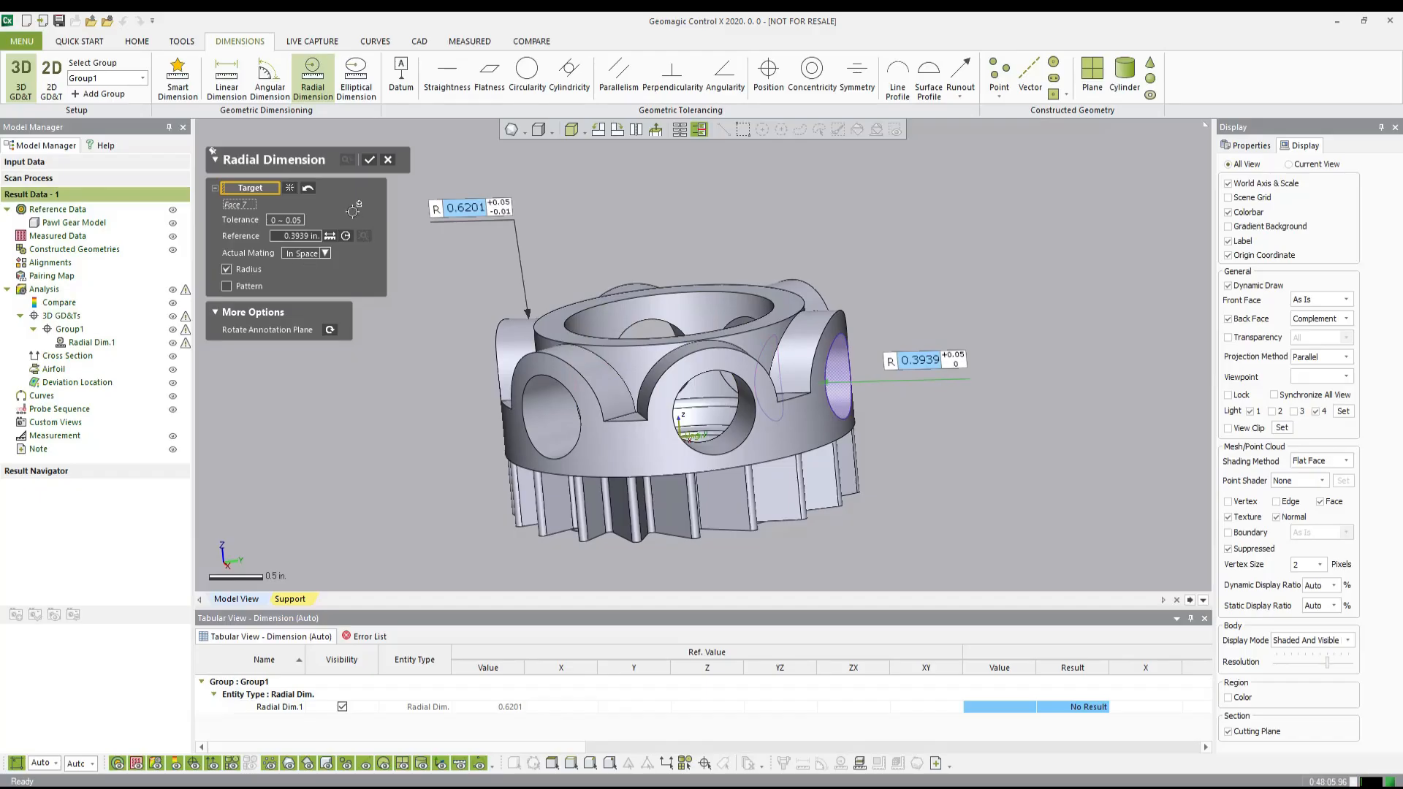
{"action": "left_click", "coordinate": [370, 160]}
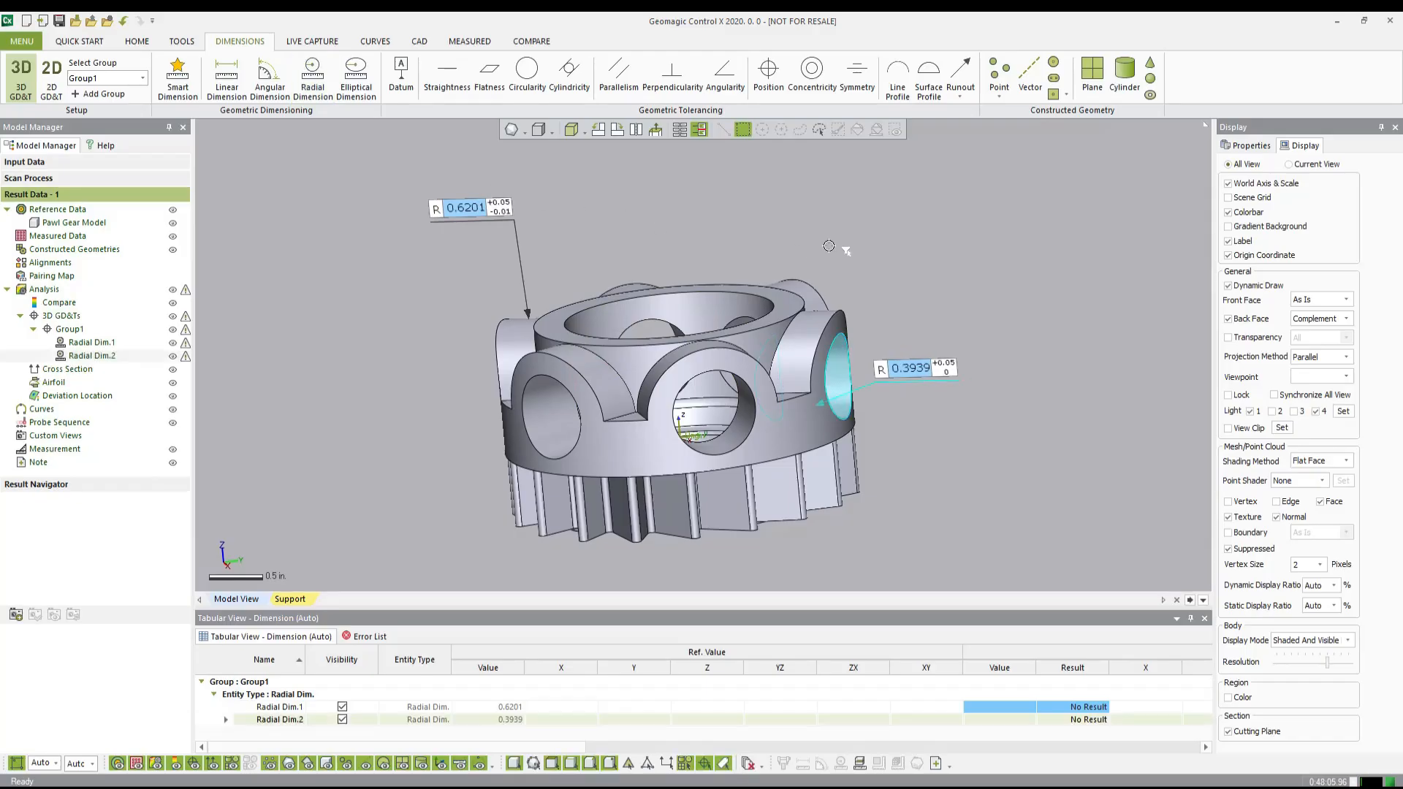
Step: Reposition the callout of the hole's radial dimension beside the boss and apply the Default annotation preset to it
{"action": "left_click", "coordinate": [852, 286]}
{"action": "left_click", "coordinate": [921, 365]}
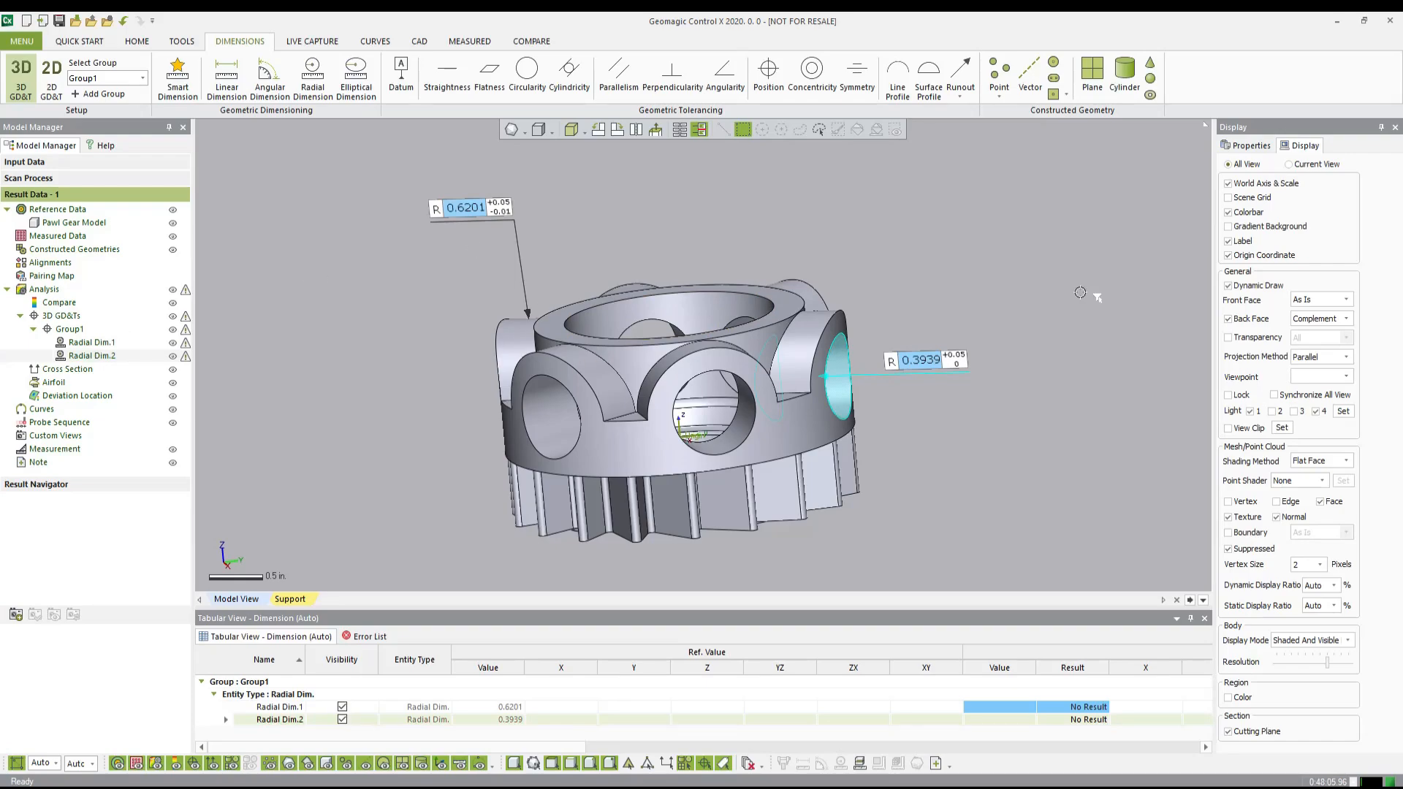
{"action": "right_click", "coordinate": [933, 353]}
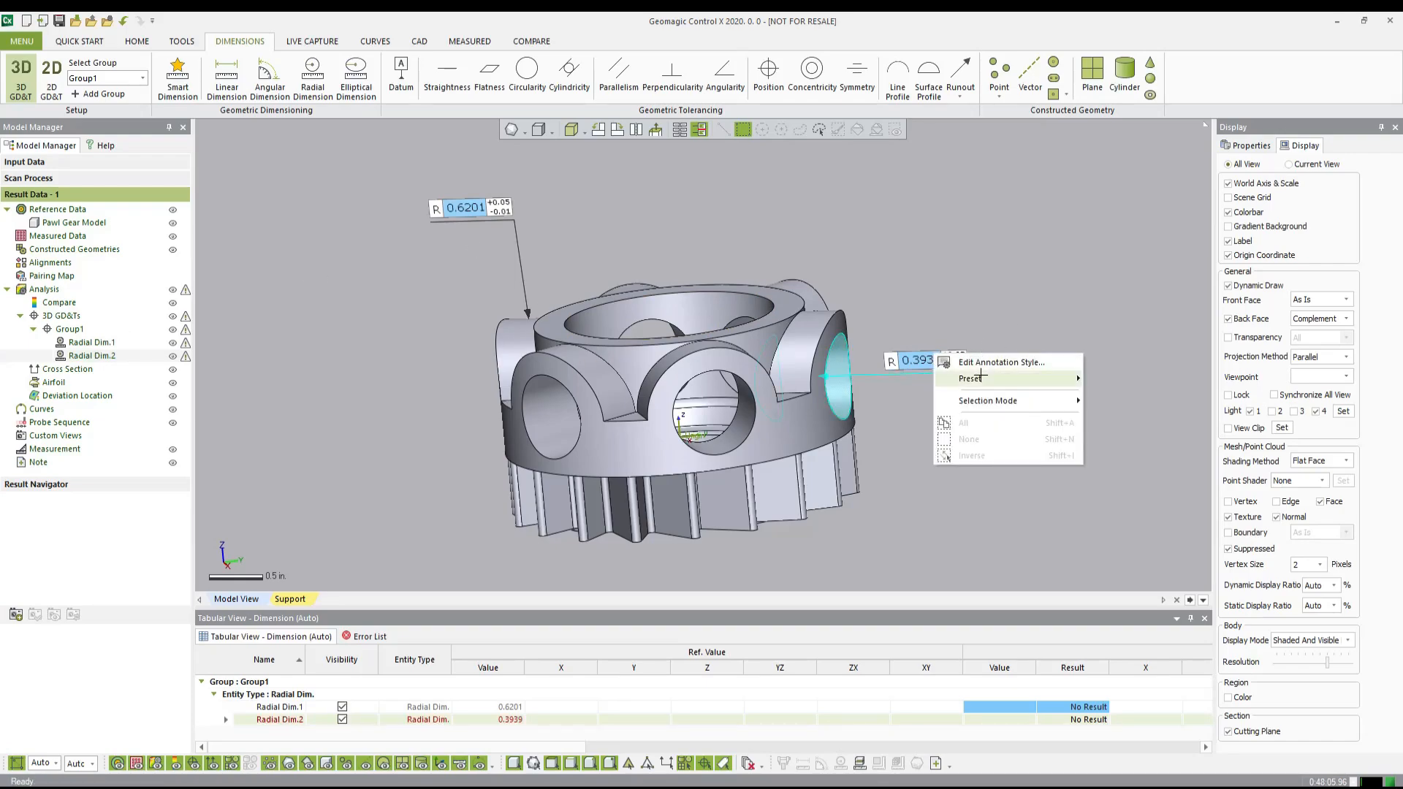
{"action": "mouse_move", "coordinate": [981, 379]}
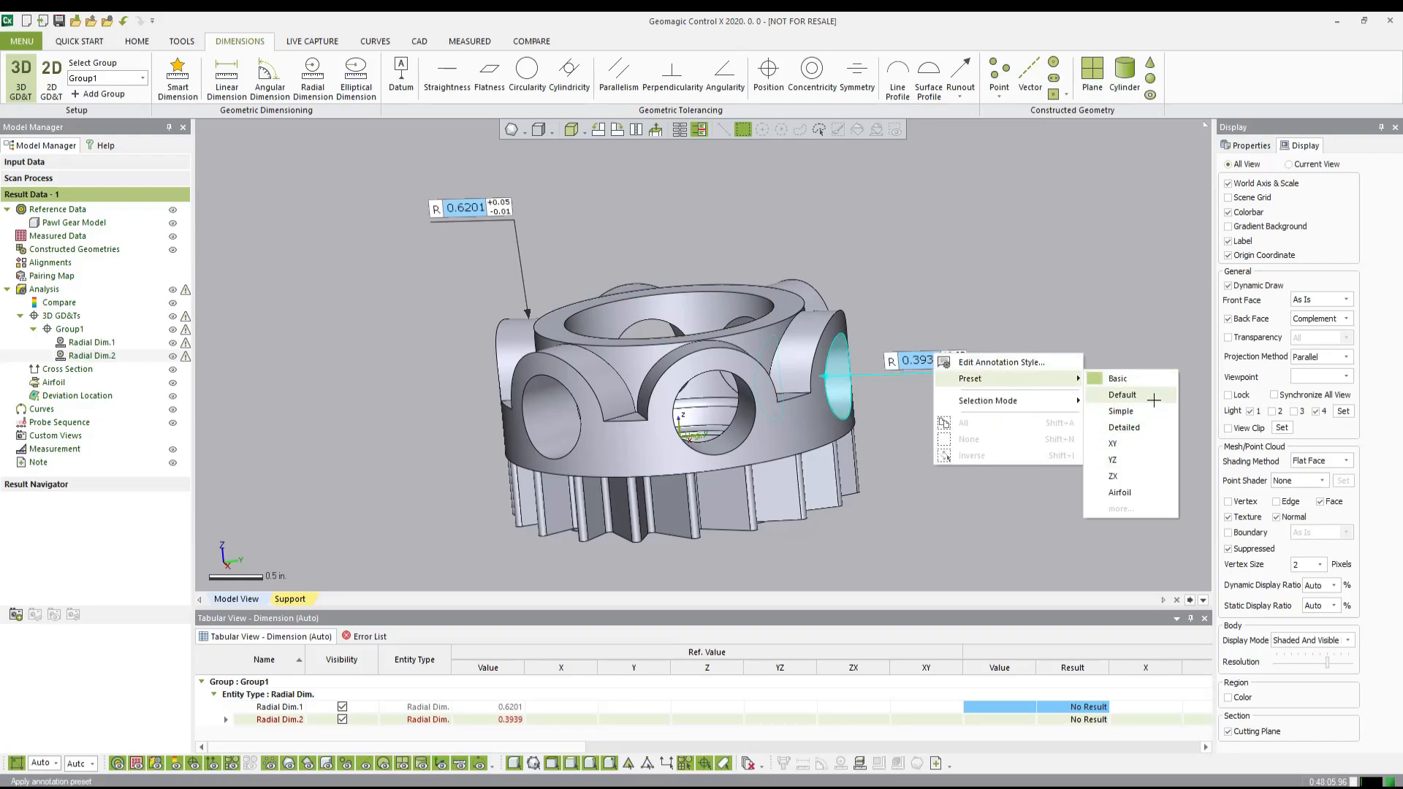
{"action": "left_click", "coordinate": [1152, 395]}
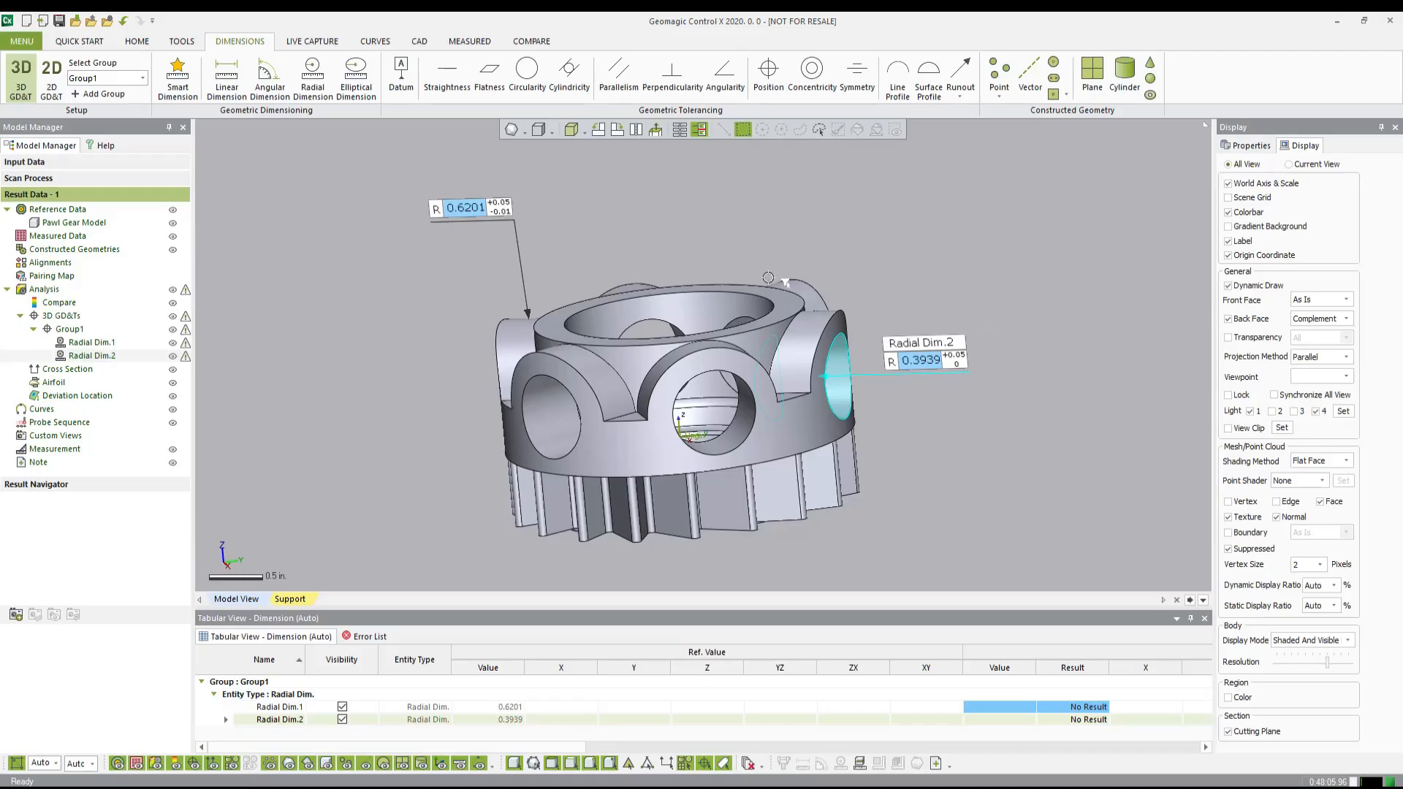
{"action": "right_click", "coordinate": [921, 360]}
{"action": "mouse_move", "coordinate": [1023, 381]}
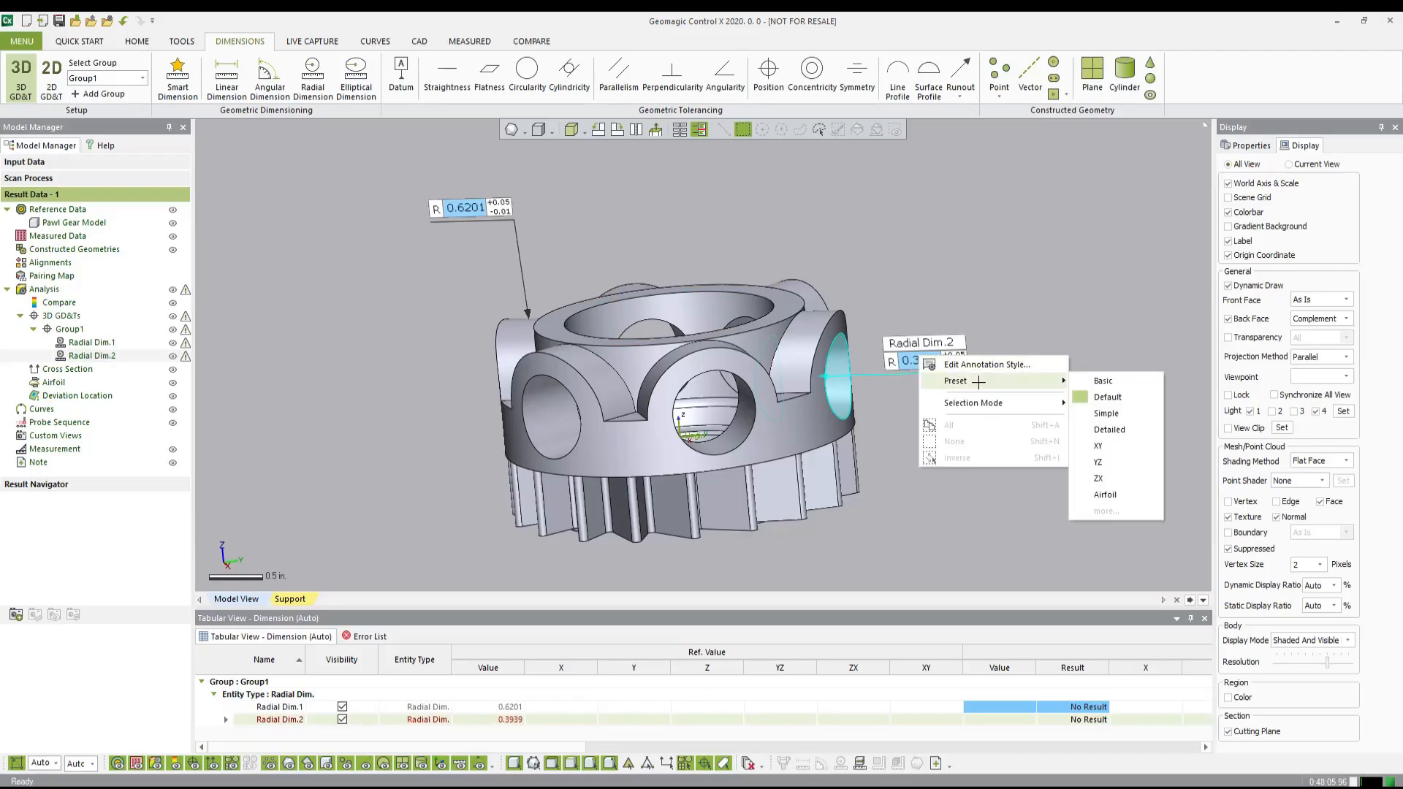
{"action": "left_click", "coordinate": [1108, 397]}
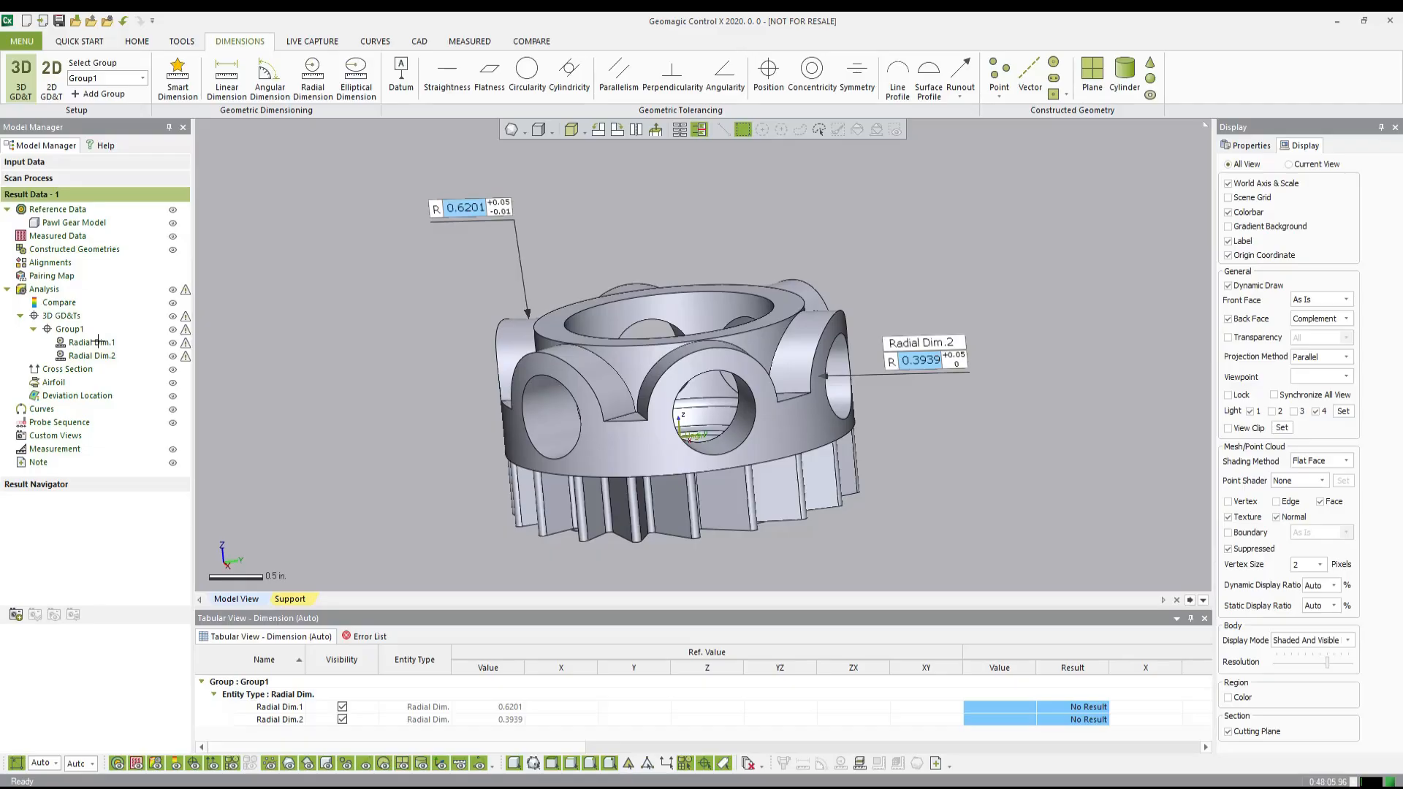
Step: Delete both existing radial dimensions, the boss one and the hole one, from Group1
{"action": "right_click_drag", "start_coordinate": [300, 345], "coordinate": [369, 358]}
{"action": "right_click_drag", "start_coordinate": [671, 198], "coordinate": [668, 343]}
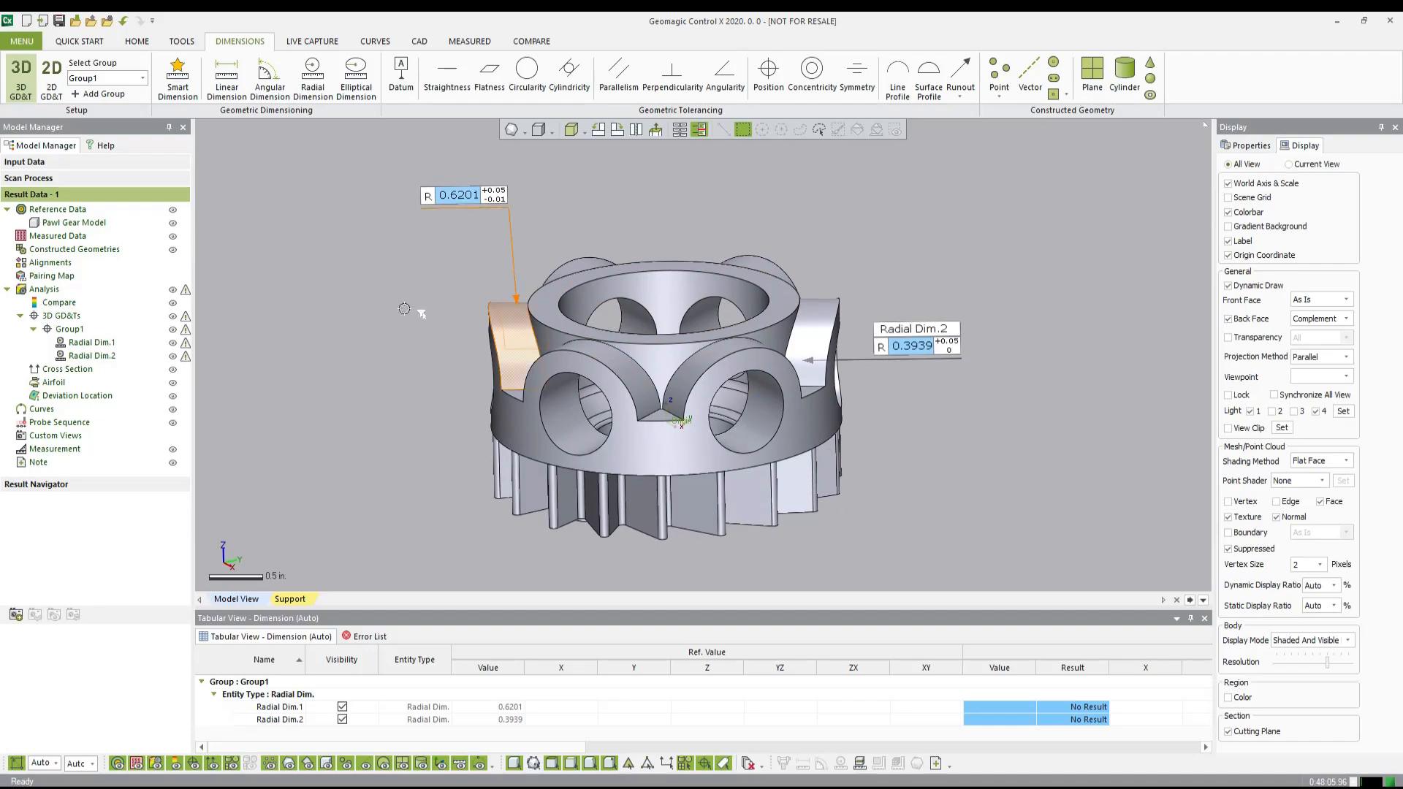
{"action": "right_click_drag", "start_coordinate": [621, 268], "coordinate": [612, 296]}
{"action": "left_click", "coordinate": [466, 210]}
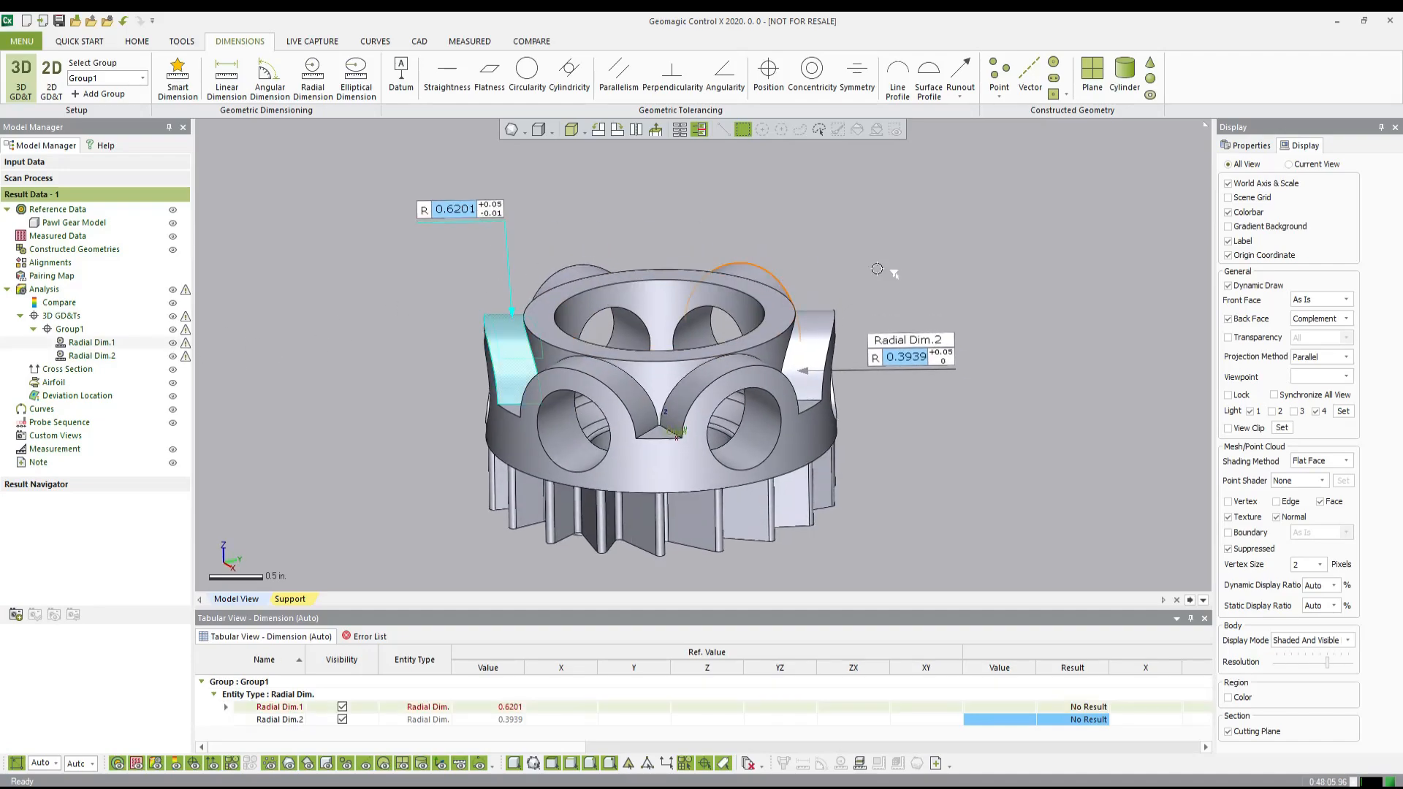
{"action": "left_click", "coordinate": [908, 358]}
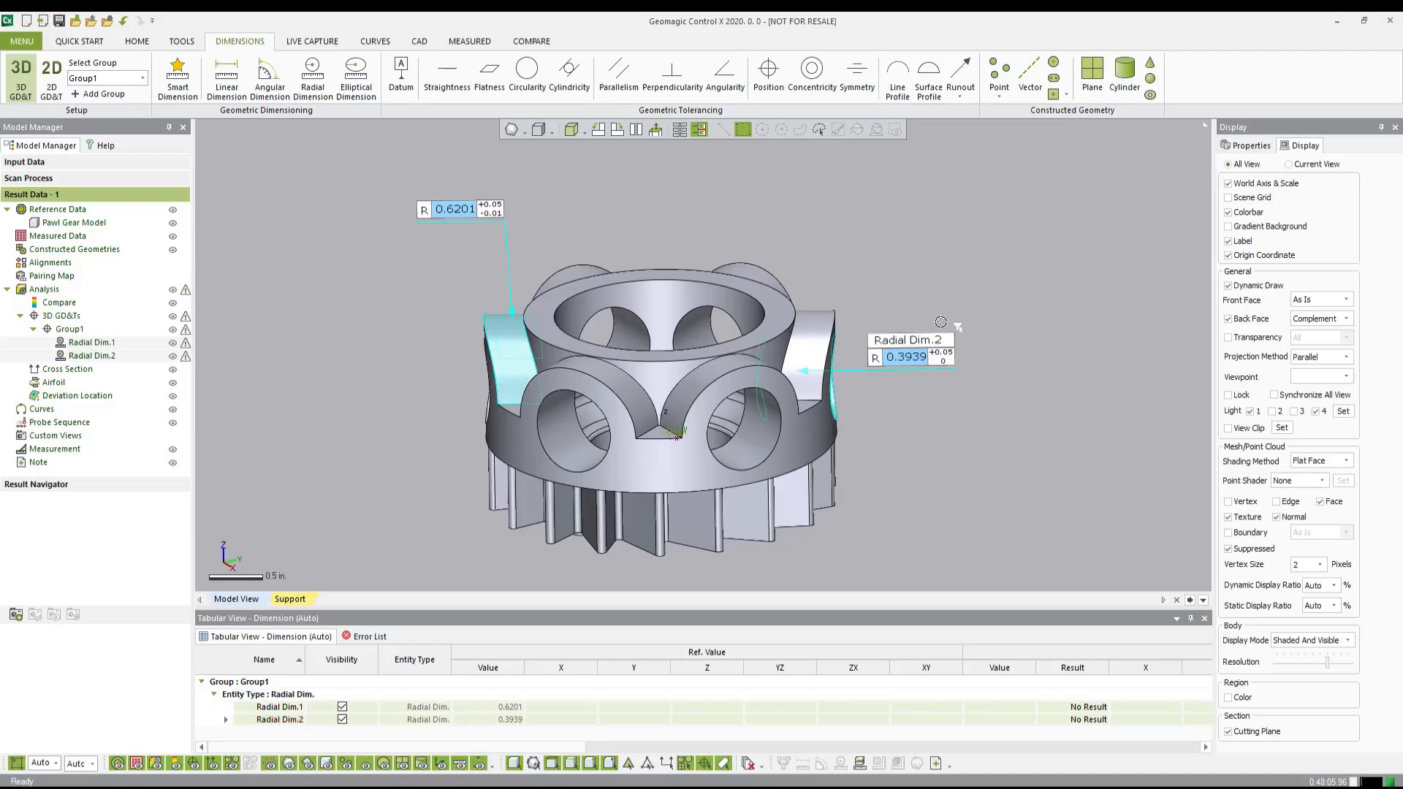
{"action": "key", "text": "Delete"}
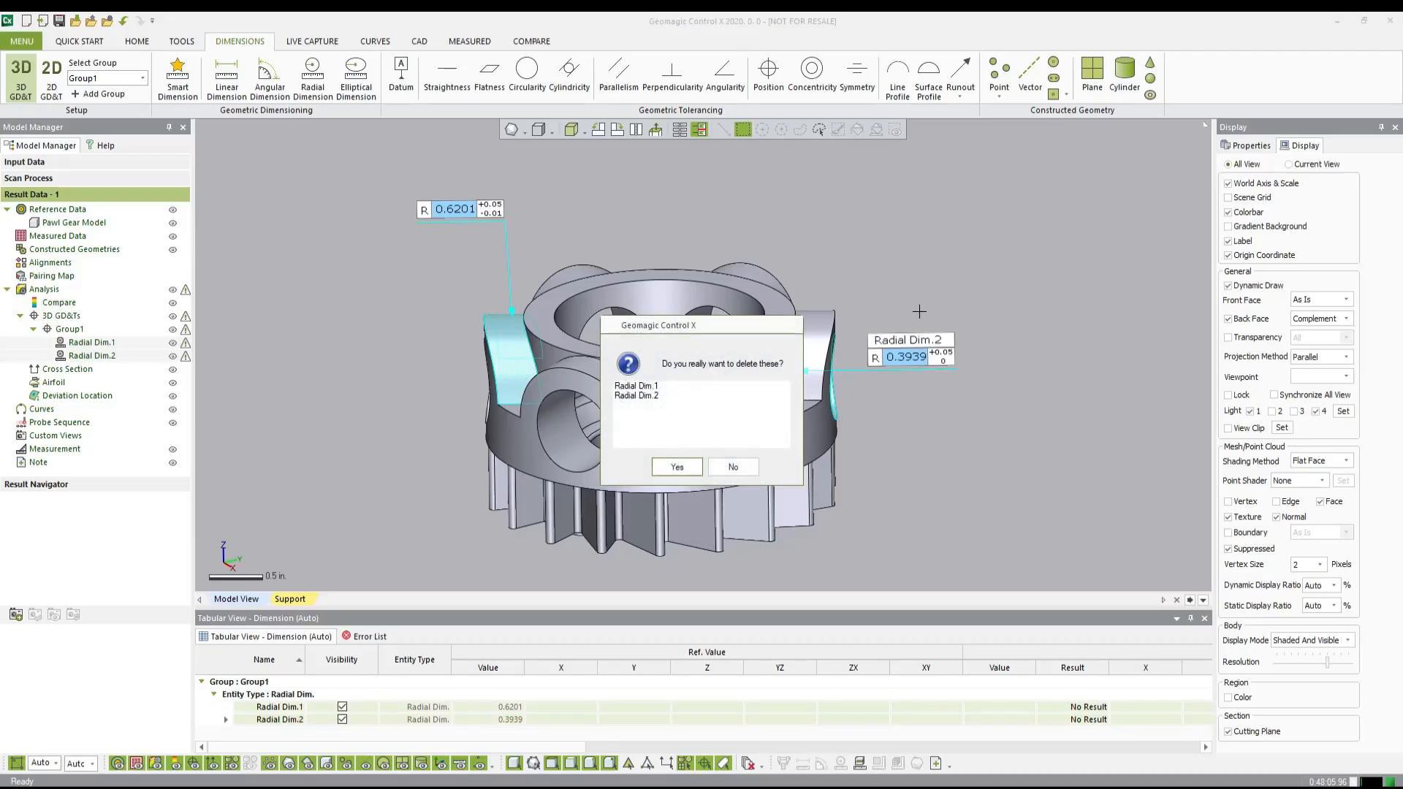
{"action": "left_click", "coordinate": [684, 475]}
{"action": "right_click_drag", "start_coordinate": [676, 285], "coordinate": [555, 362]}
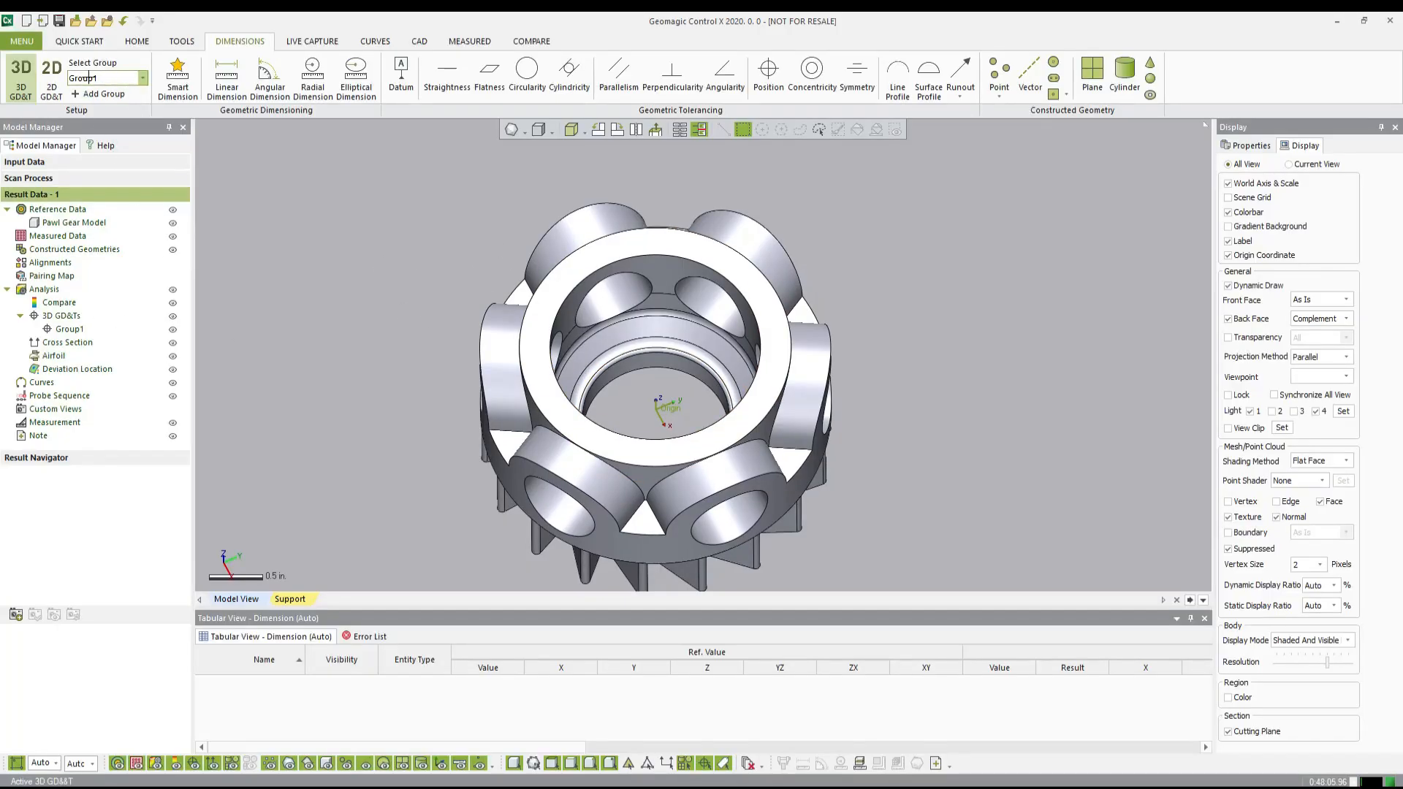
{"action": "left_click", "coordinate": [141, 78]}
{"action": "left_click", "coordinate": [94, 90]}
Step: Start a Radial Dimension on the gear's large outer cylindrical face and place its callout beside the model
{"action": "right_click_drag", "start_coordinate": [505, 192], "coordinate": [717, 381]}
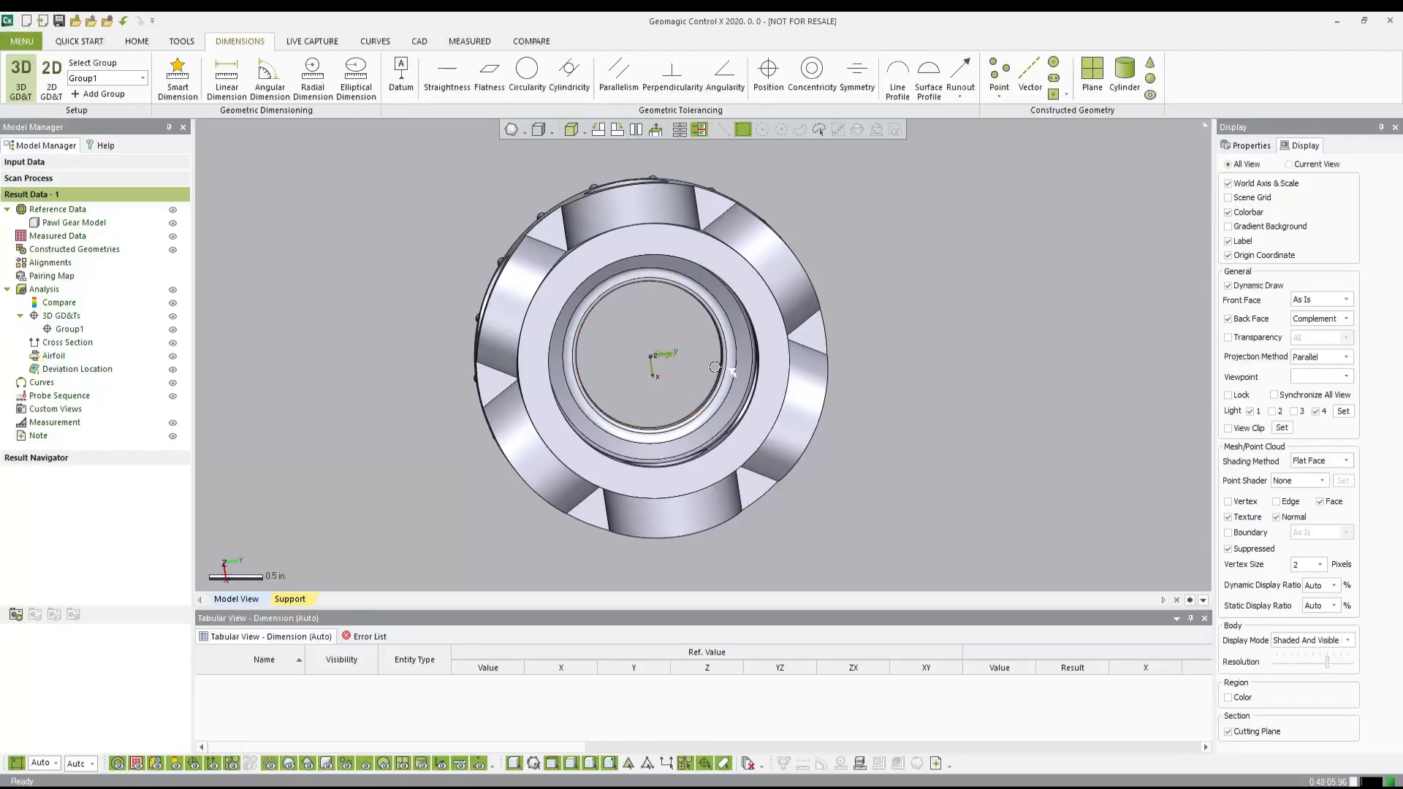
{"action": "left_click", "coordinate": [584, 130]}
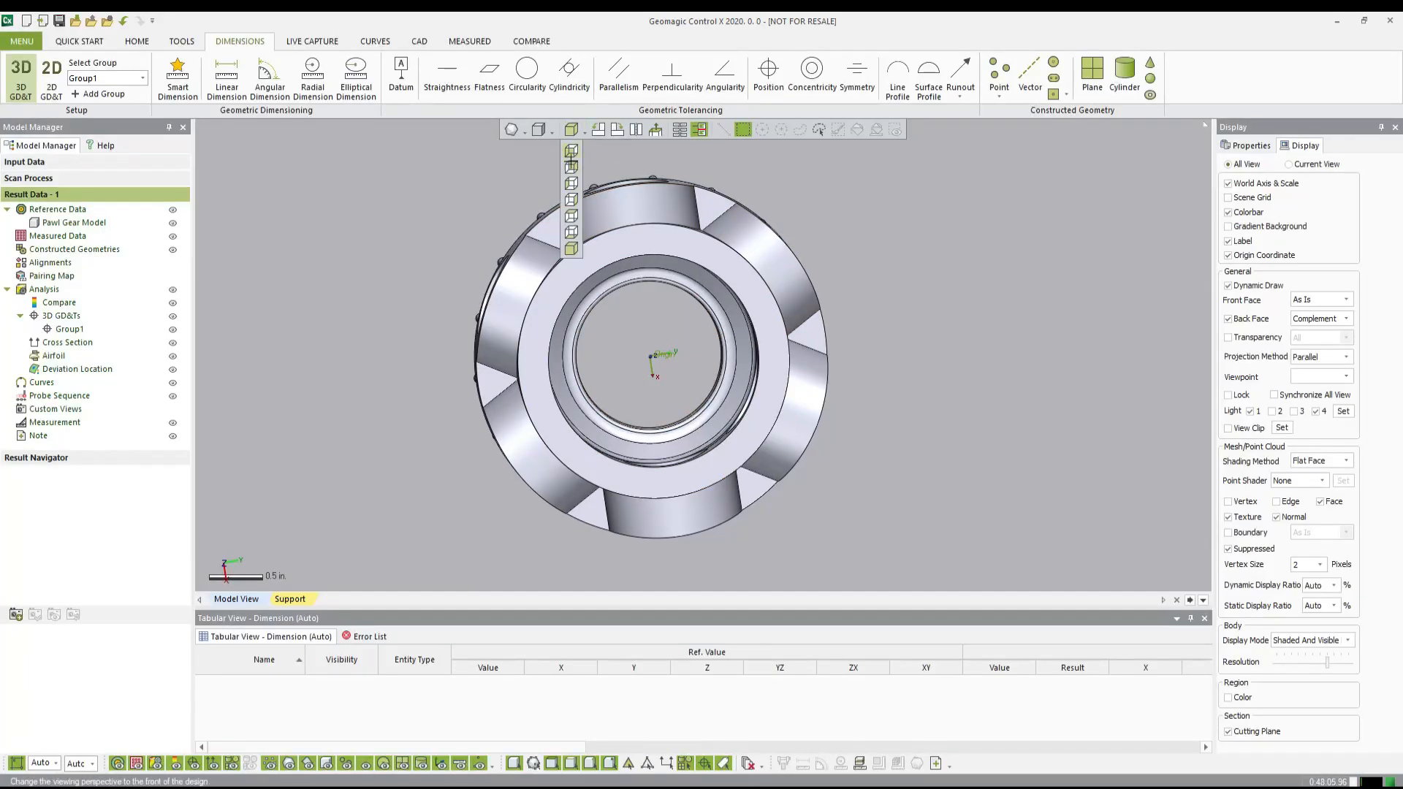
{"action": "left_click", "coordinate": [570, 163]}
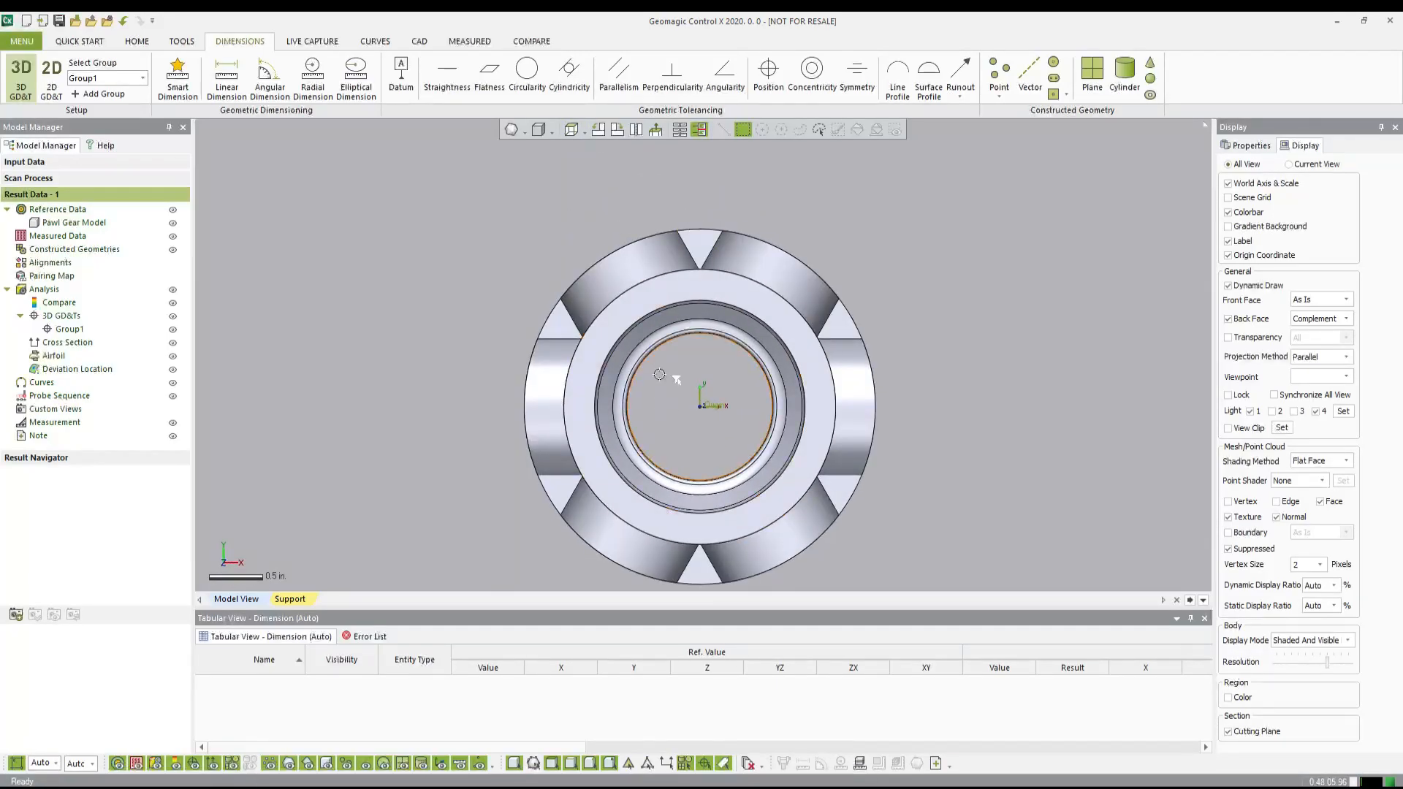
{"action": "right_click_drag", "start_coordinate": [668, 434], "coordinate": [625, 391], "text": "ctrl"}
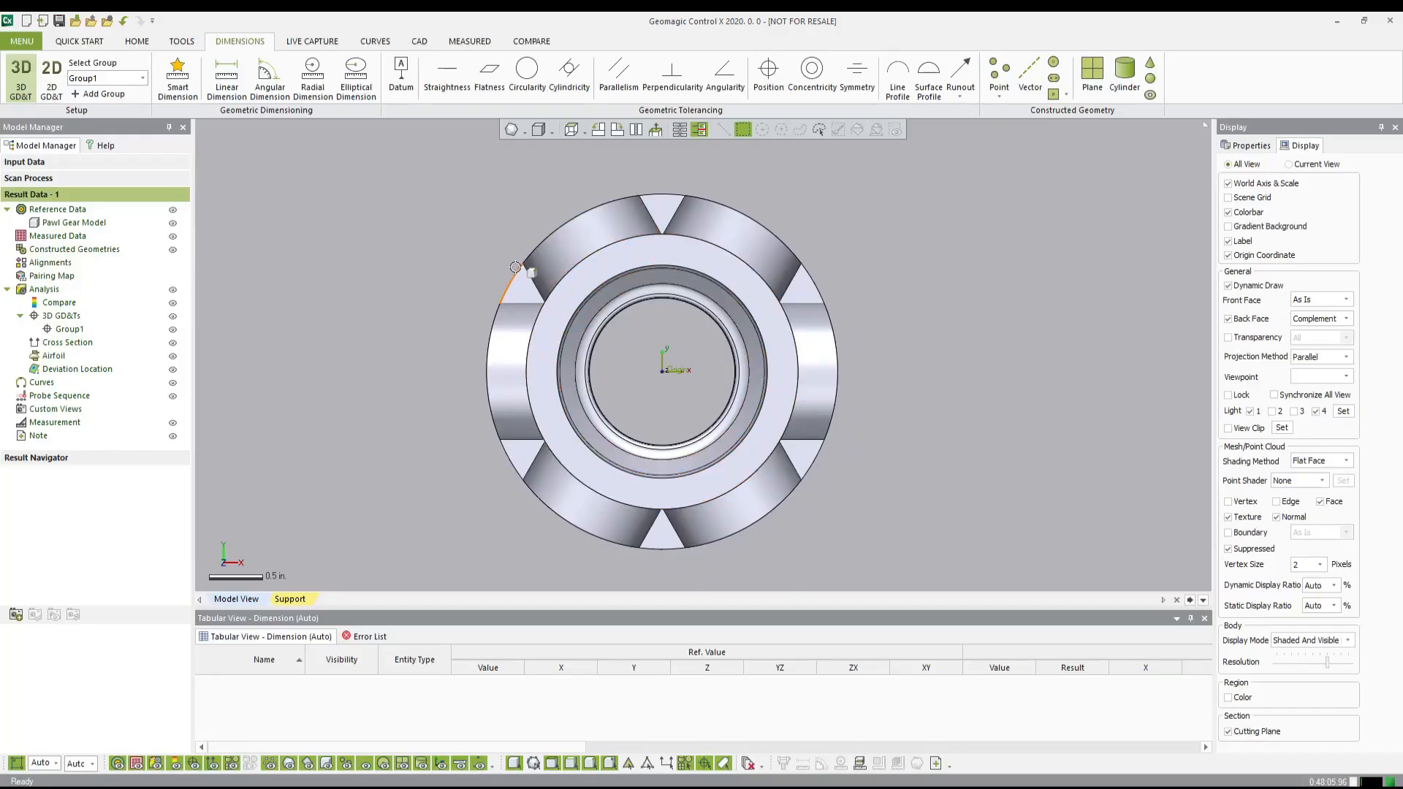
{"action": "right_click_drag", "start_coordinate": [661, 420], "coordinate": [637, 302]}
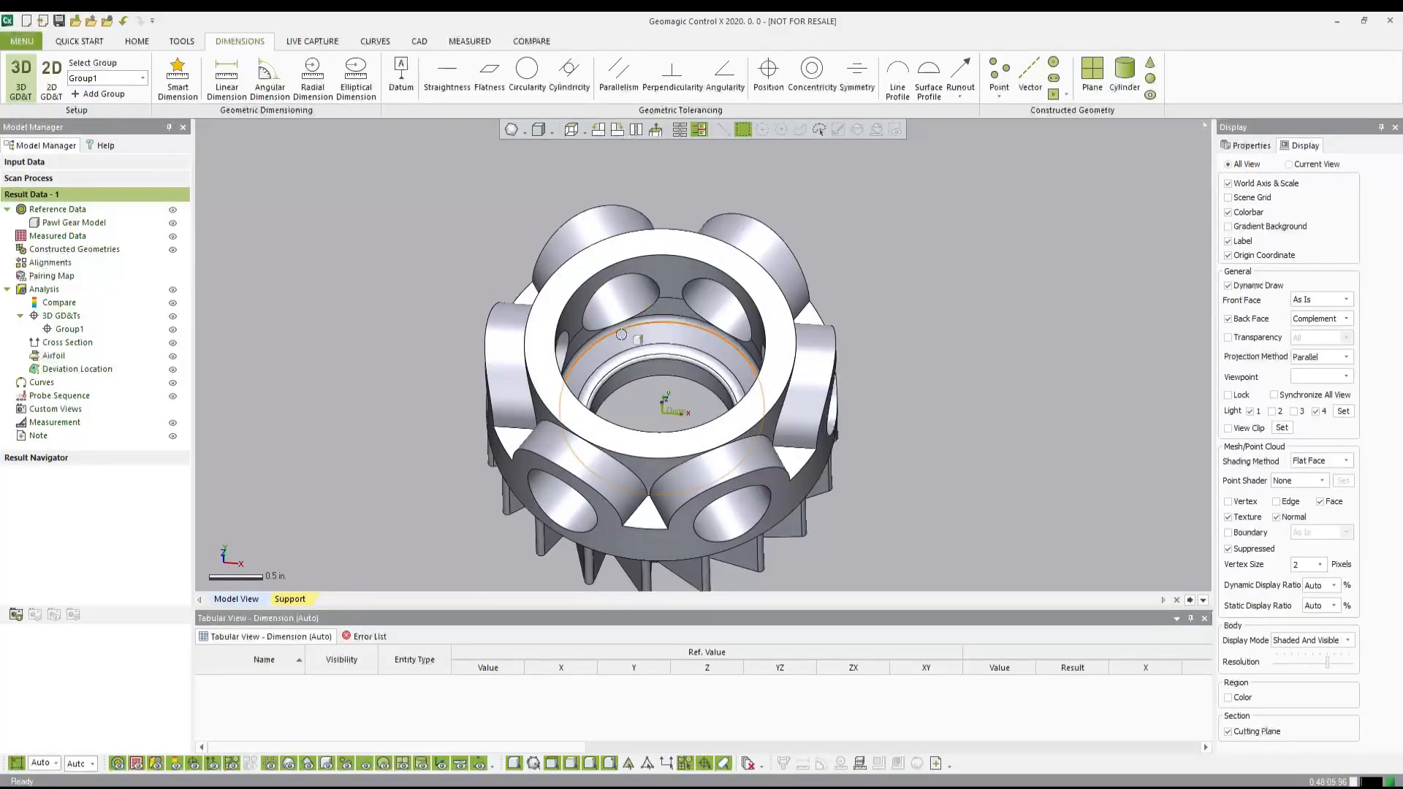
{"action": "left_click", "coordinate": [313, 73]}
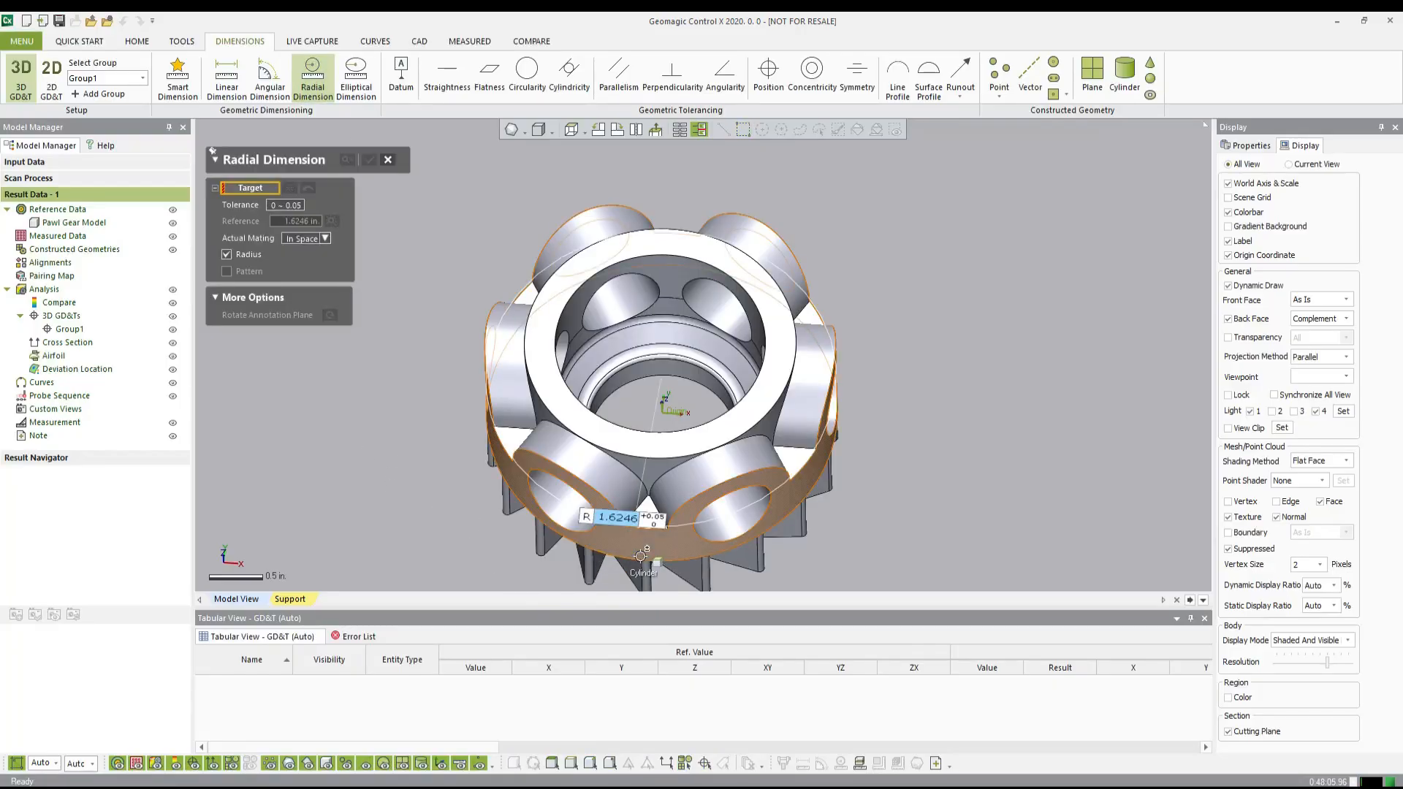
{"action": "left_click", "coordinate": [614, 512]}
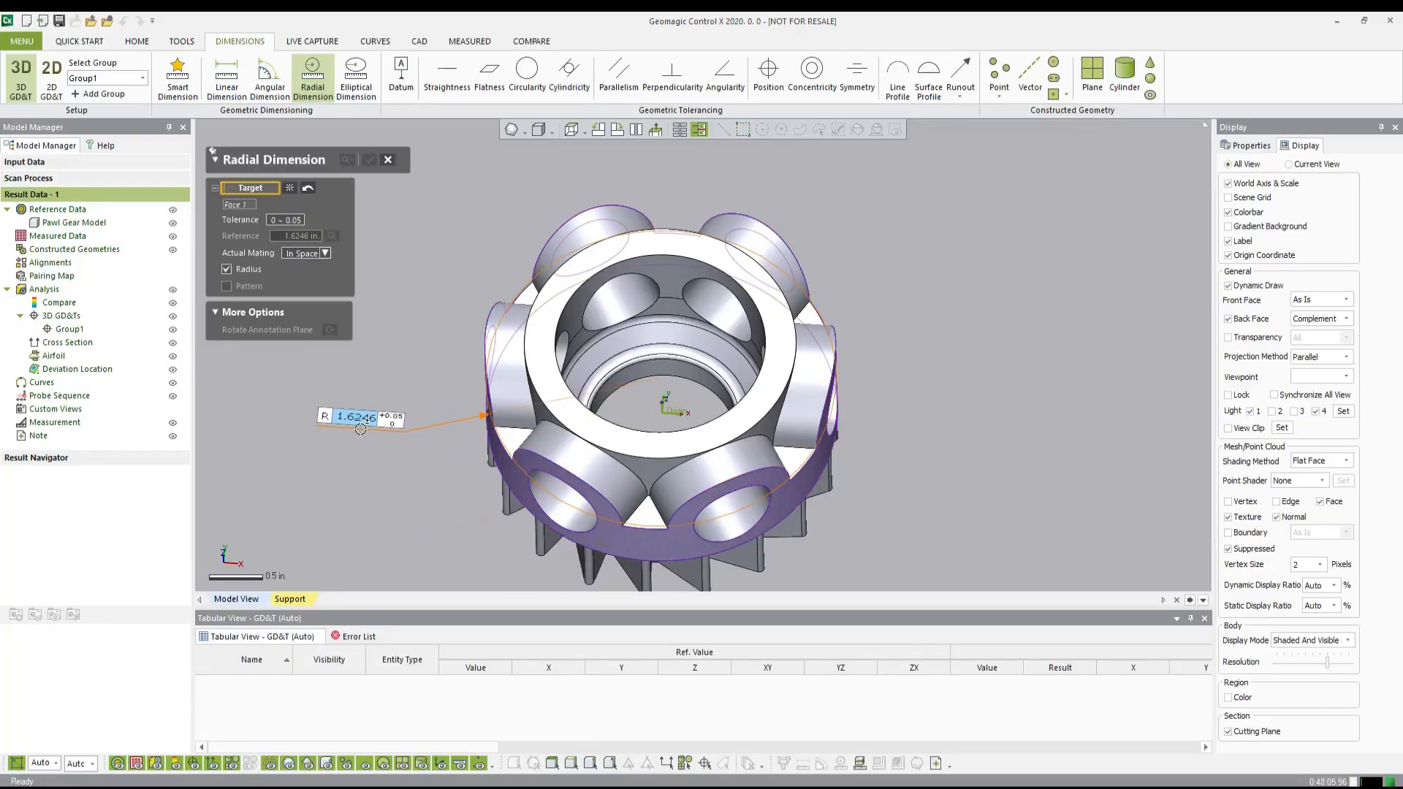
{"action": "left_click", "coordinate": [362, 415]}
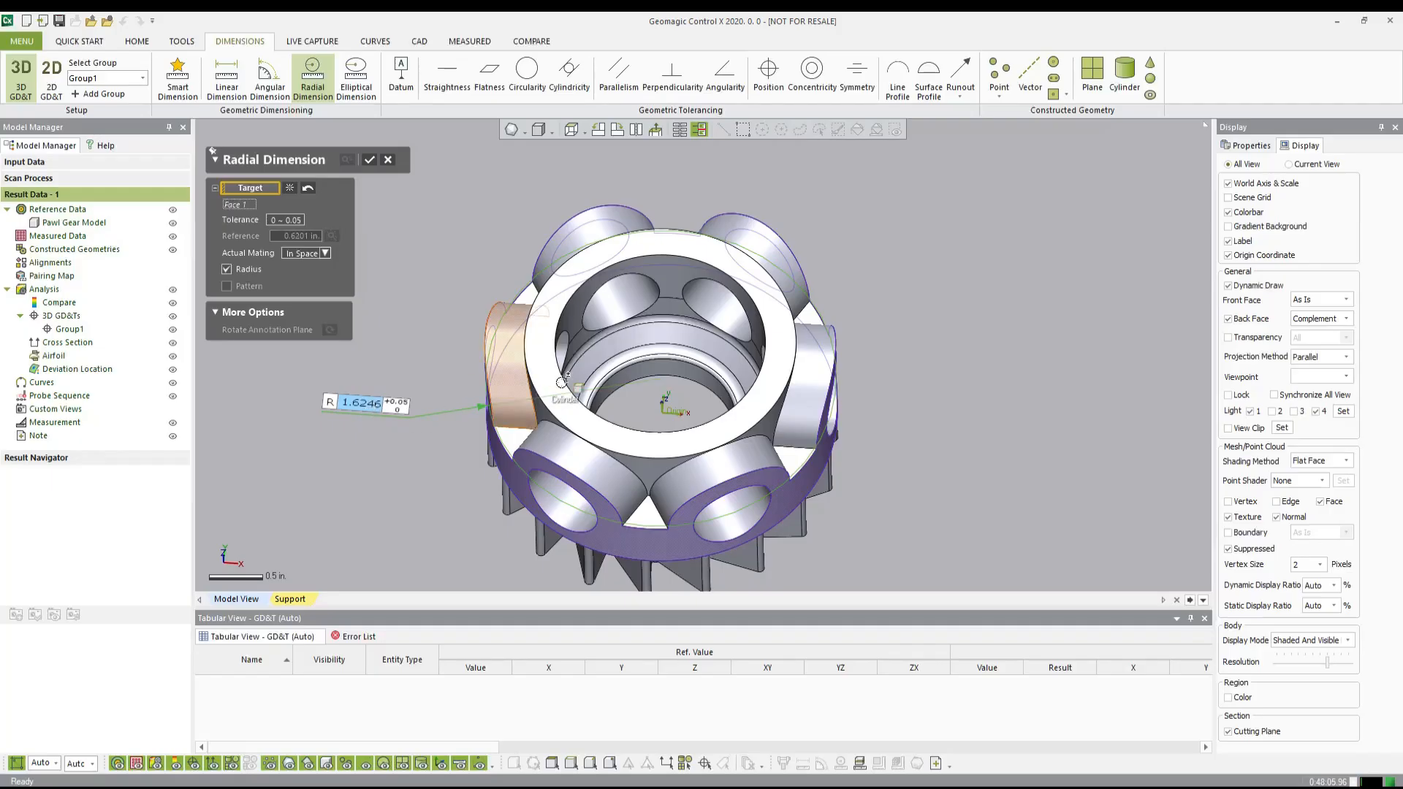
Step: Rotate the annotation plane of the outer face's radial dimension until its callout lies parallel to the gear's top face
{"action": "right_click_drag", "start_coordinate": [652, 307], "coordinate": [672, 329]}
{"action": "middle_click_drag", "start_coordinate": [394, 319], "coordinate": [413, 320]}
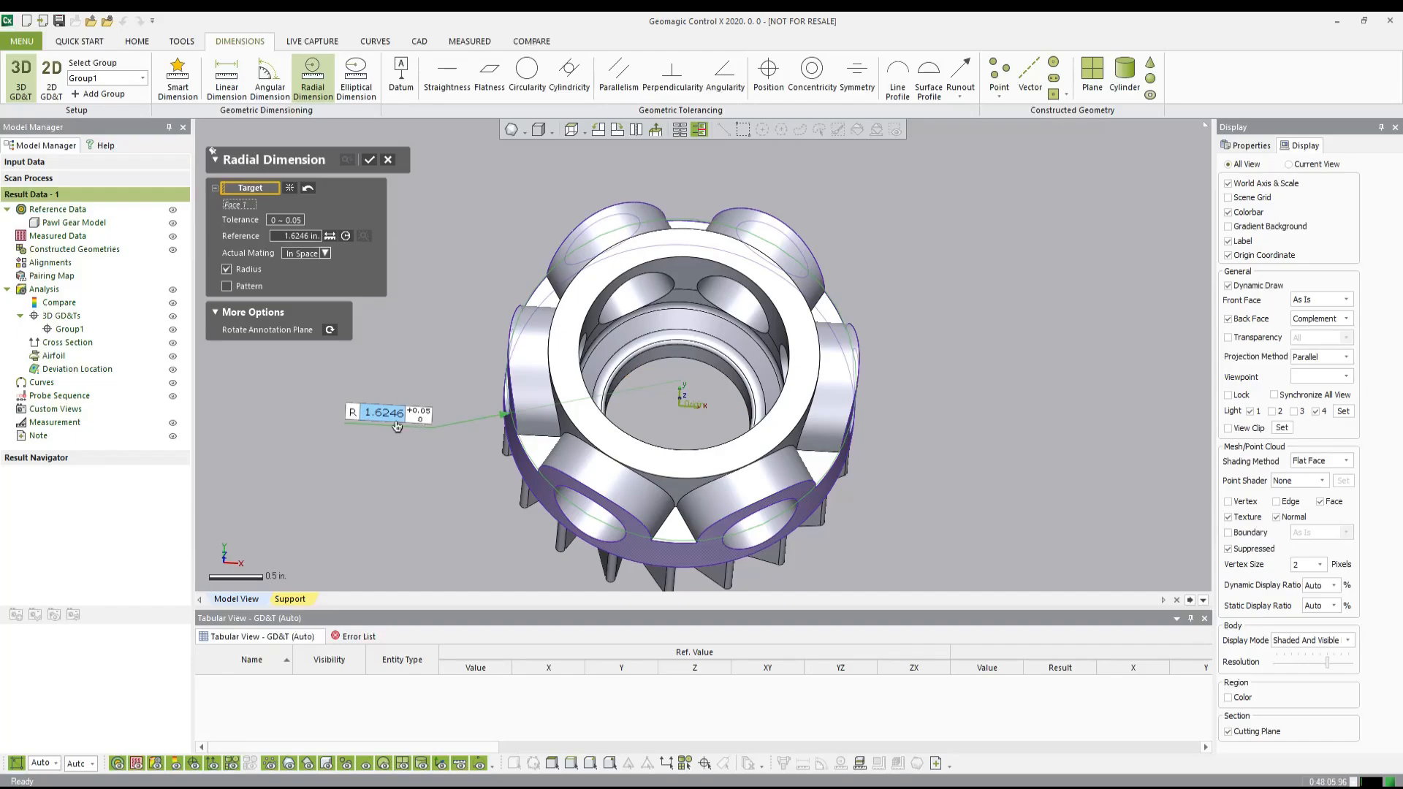
{"action": "right_click_drag", "start_coordinate": [678, 437], "coordinate": [665, 329]}
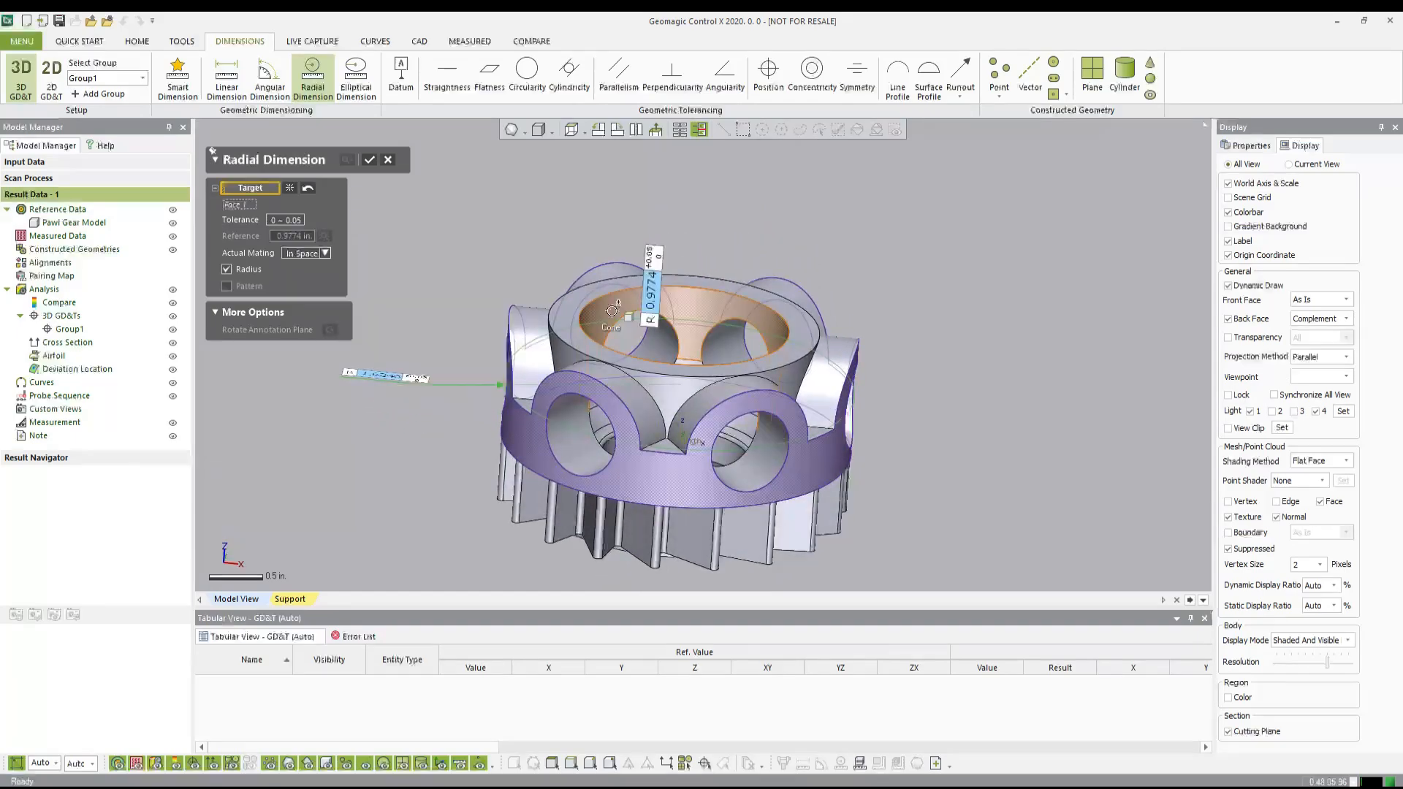
{"action": "left_click", "coordinate": [329, 332]}
{"action": "right_click_drag", "start_coordinate": [577, 417], "coordinate": [388, 420]}
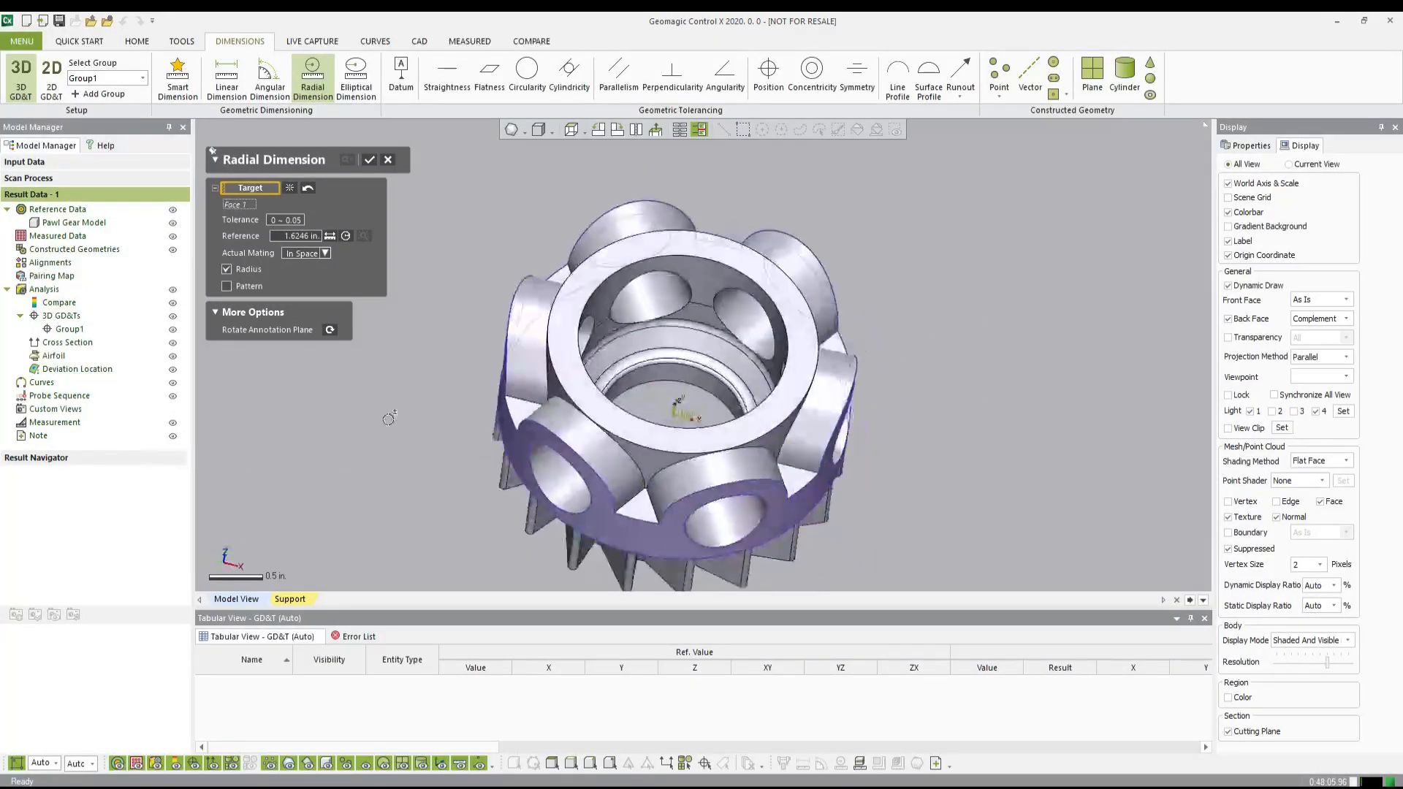
{"action": "left_click", "coordinate": [328, 333]}
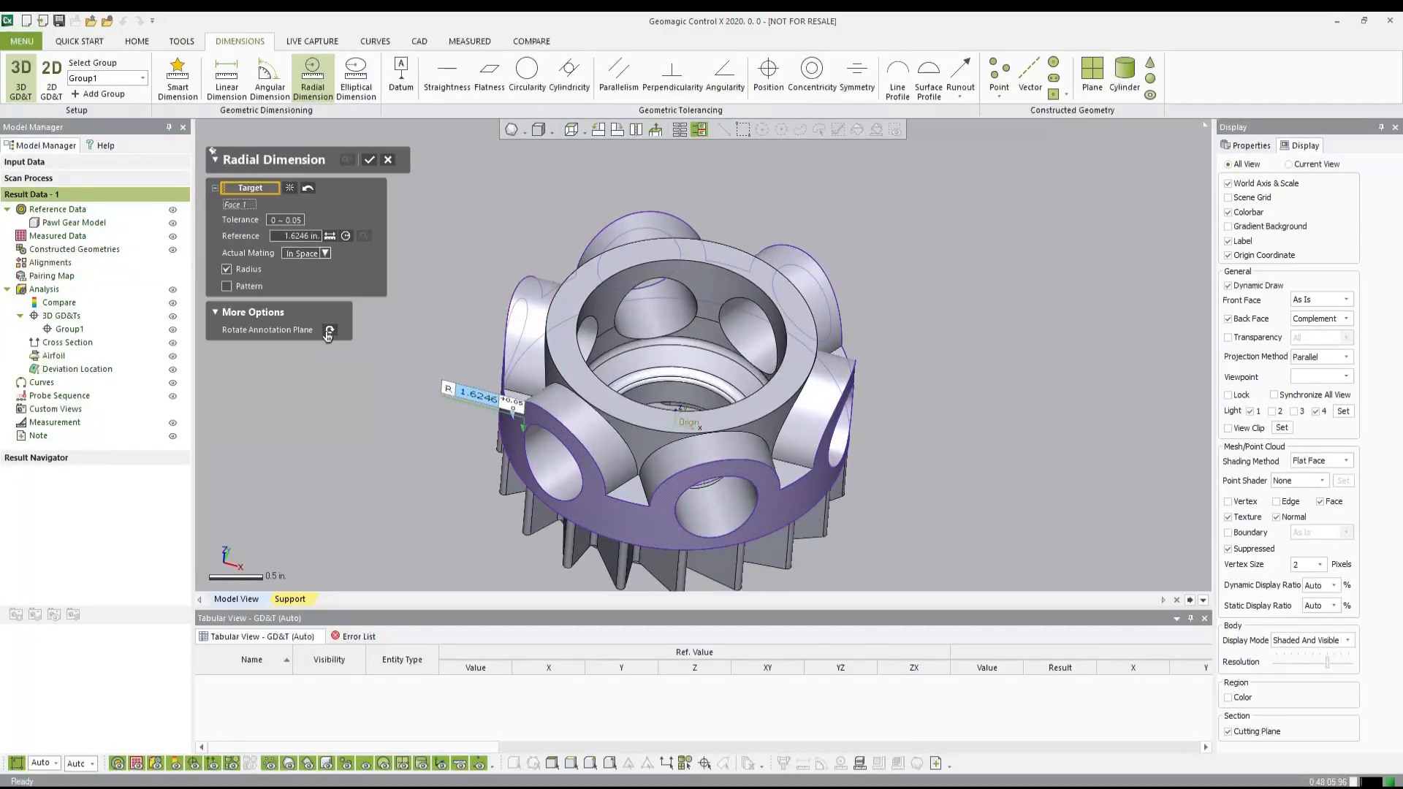
{"action": "left_click", "coordinate": [329, 331]}
{"action": "mouse_move", "coordinate": [663, 380]}
{"action": "right_mouse_down"}
{"action": "mouse_move", "coordinate": [677, 494]}
{"action": "mouse_move", "coordinate": [759, 556]}
{"action": "mouse_move", "coordinate": [774, 447]}
{"action": "mouse_move", "coordinate": [823, 341]}
{"action": "right_mouse_up"}
{"action": "right_click_drag", "start_coordinate": [644, 338], "coordinate": [624, 402]}
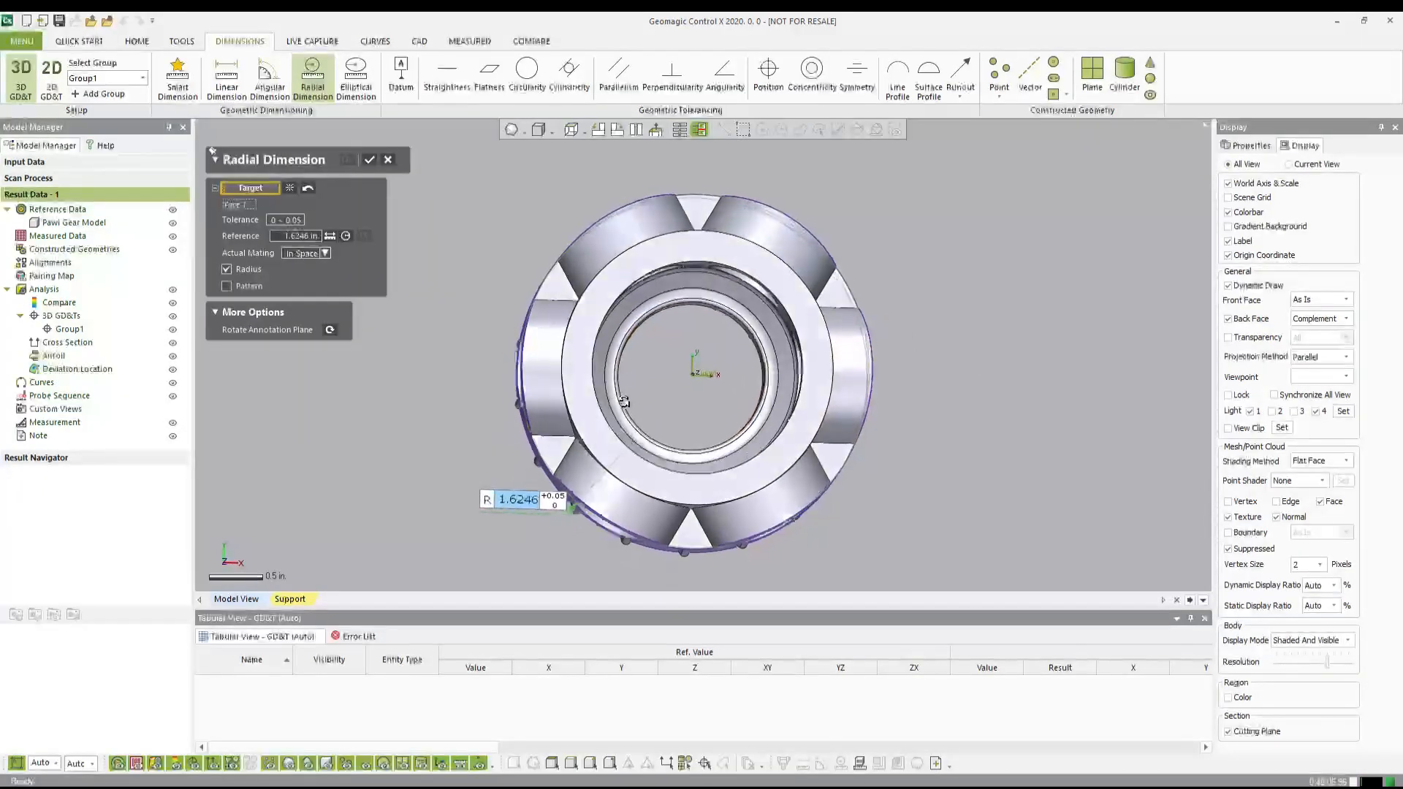
{"action": "right_click_drag", "start_coordinate": [719, 409], "coordinate": [714, 345]}
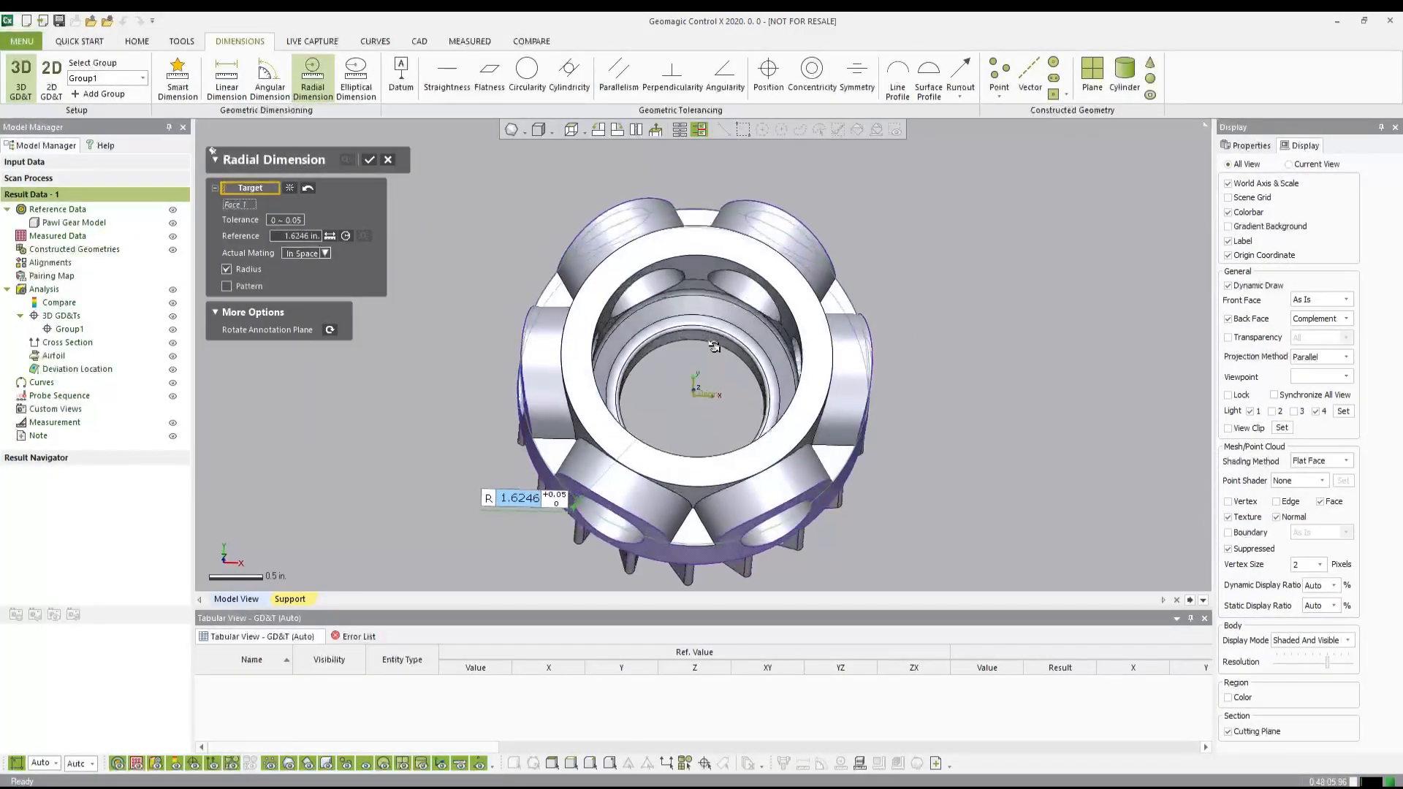
Step: Set the outer face's radial dimension tolerance to the preset ±0.05 and accept the dimension
{"action": "left_click", "coordinate": [294, 220]}
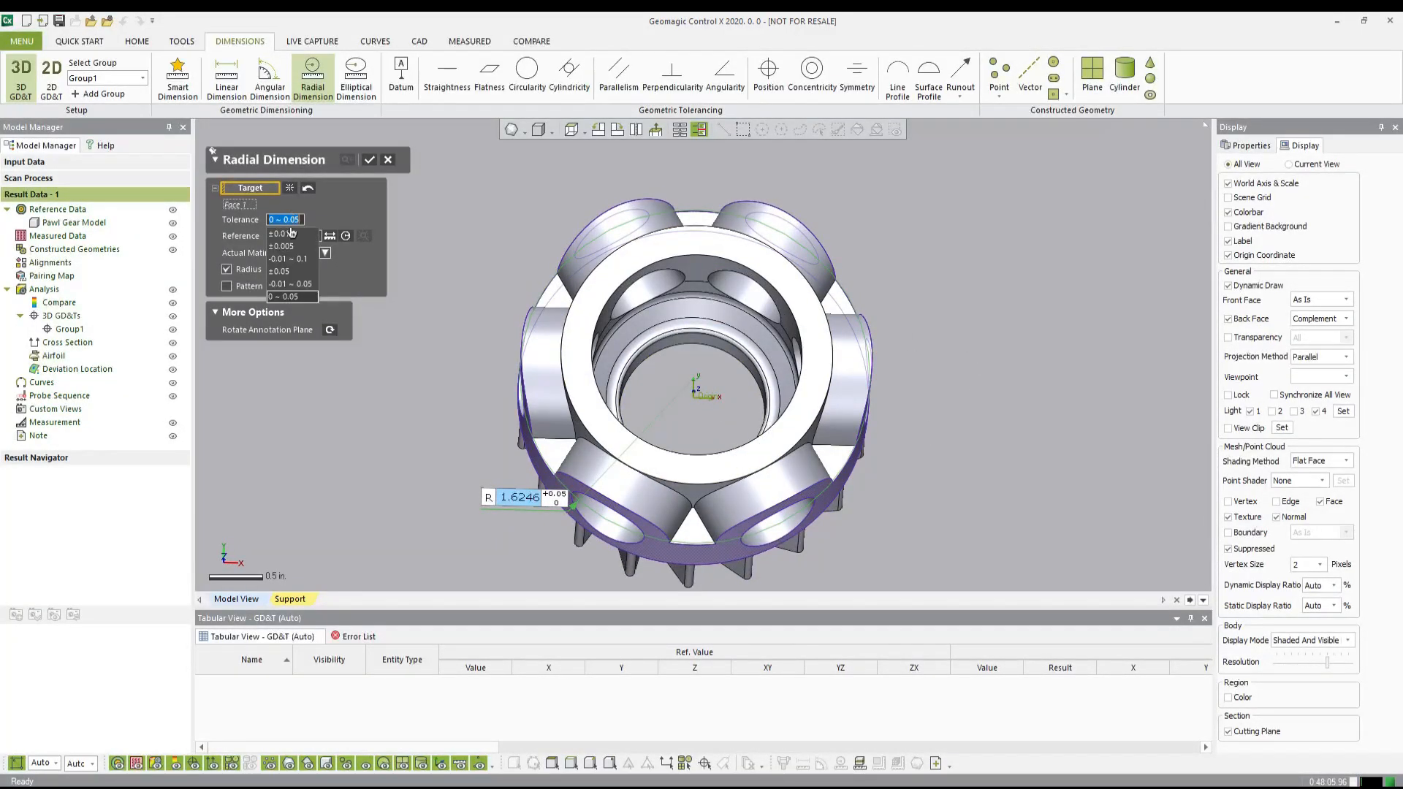
{"action": "left_click", "coordinate": [299, 271]}
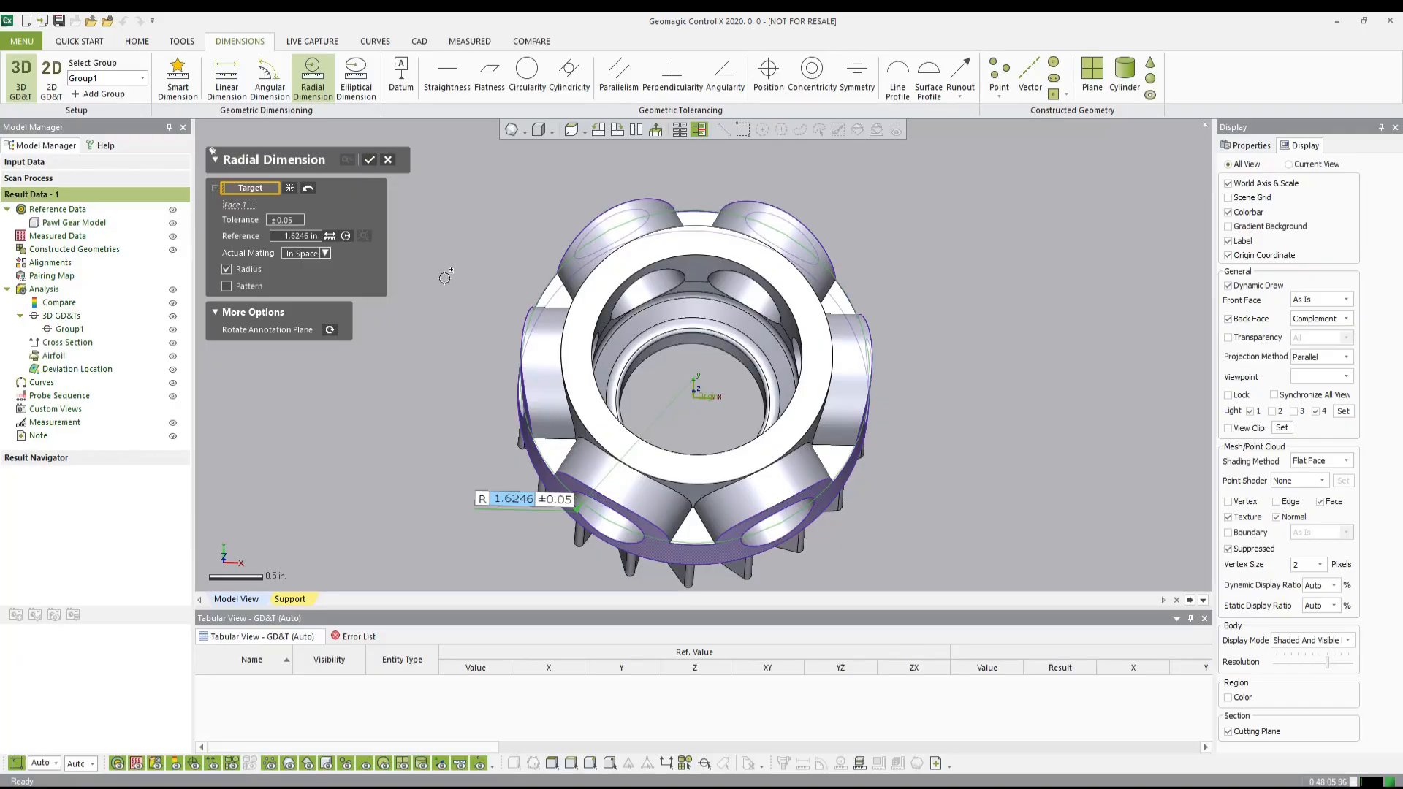
{"action": "mouse_move", "coordinate": [493, 295]}
{"action": "right_mouse_down"}
{"action": "mouse_move", "coordinate": [504, 306]}
{"action": "mouse_move", "coordinate": [498, 294]}
{"action": "right_mouse_up"}
{"action": "right_click_drag", "start_coordinate": [688, 360], "coordinate": [691, 301]}
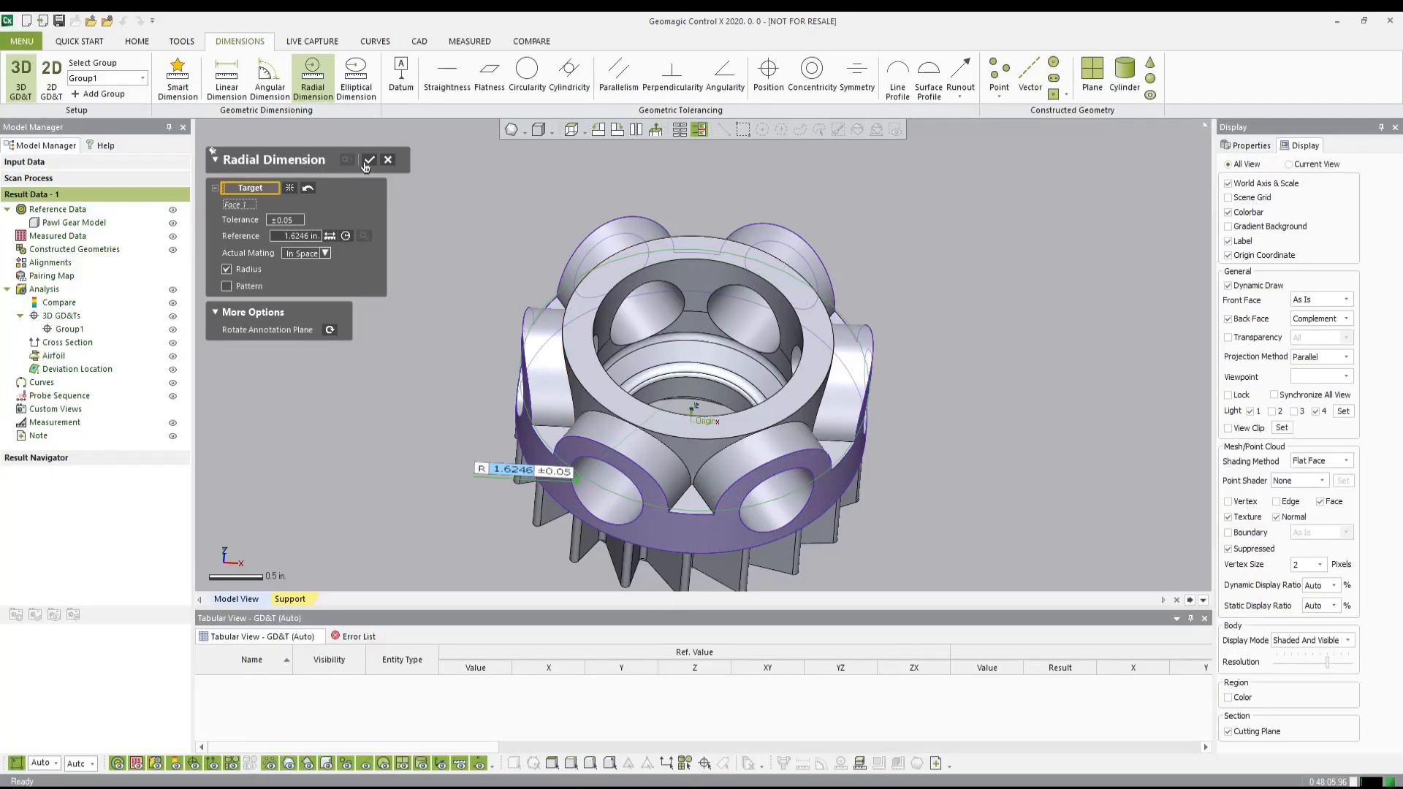
Step: Add a radial dimension with ±0.05 tolerance to the outer face of the upper ring and place its callout beside the gear
{"action": "left_click", "coordinate": [583, 394]}
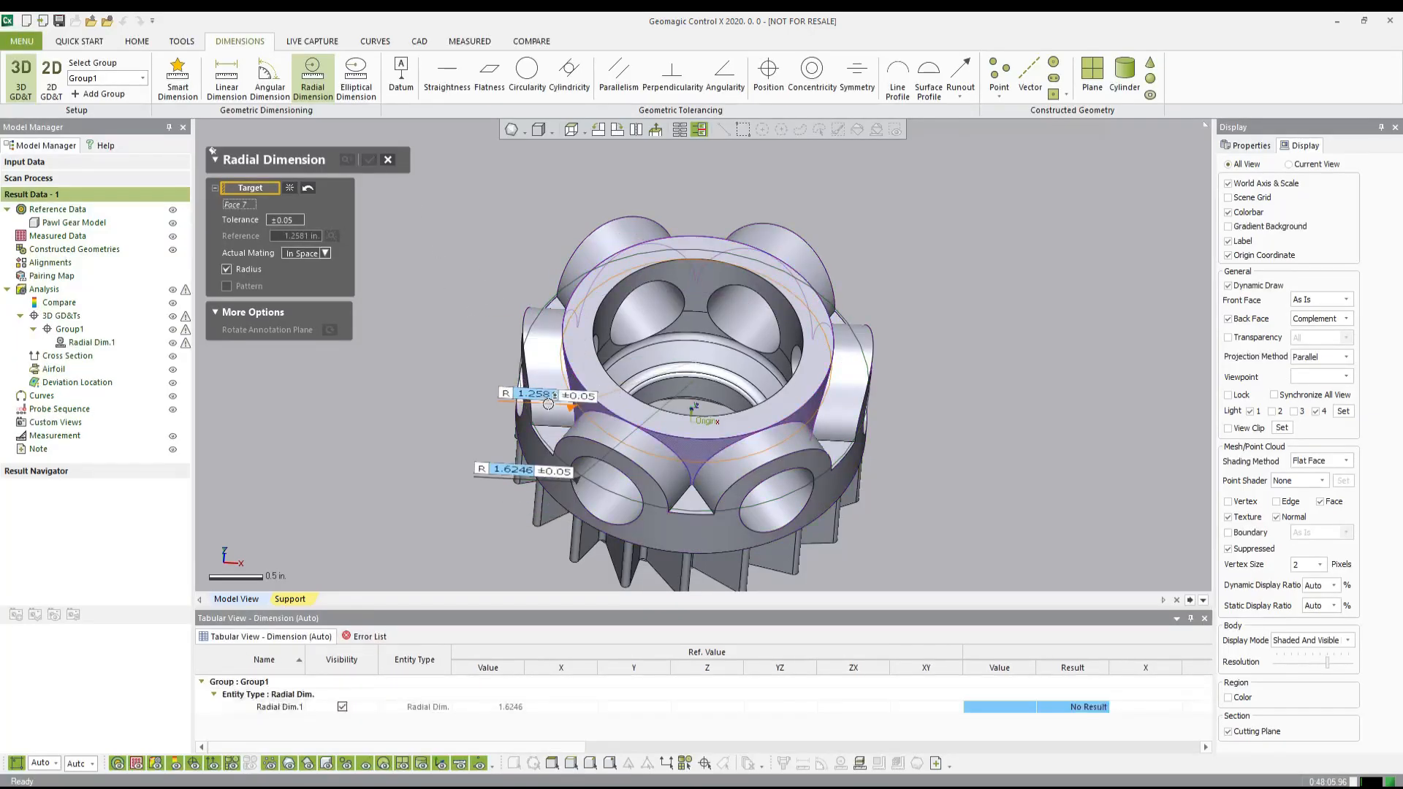
{"action": "left_click", "coordinate": [443, 365]}
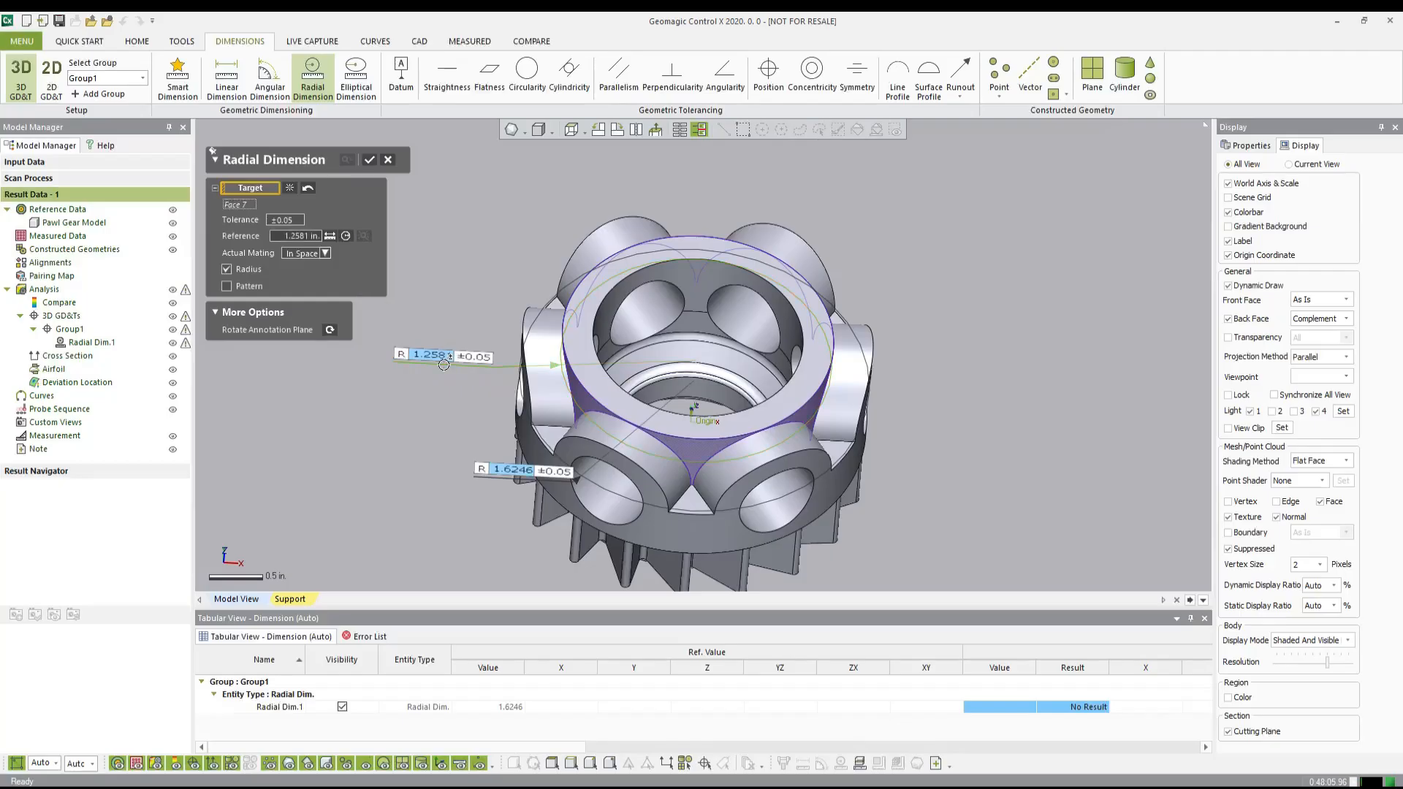
{"action": "right_click_drag", "start_coordinate": [537, 348], "coordinate": [738, 360]}
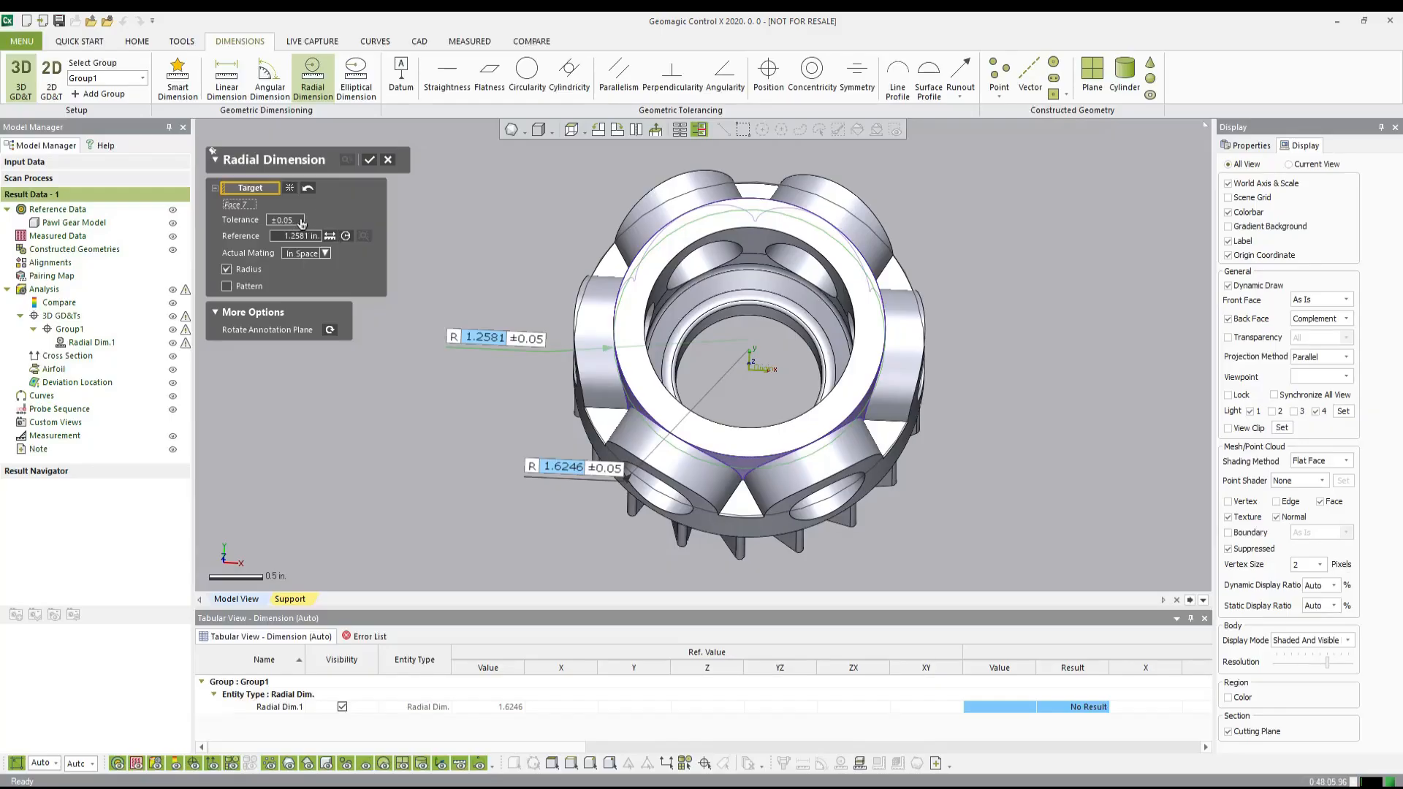
{"action": "right_click_drag", "start_coordinate": [523, 266], "coordinate": [503, 274]}
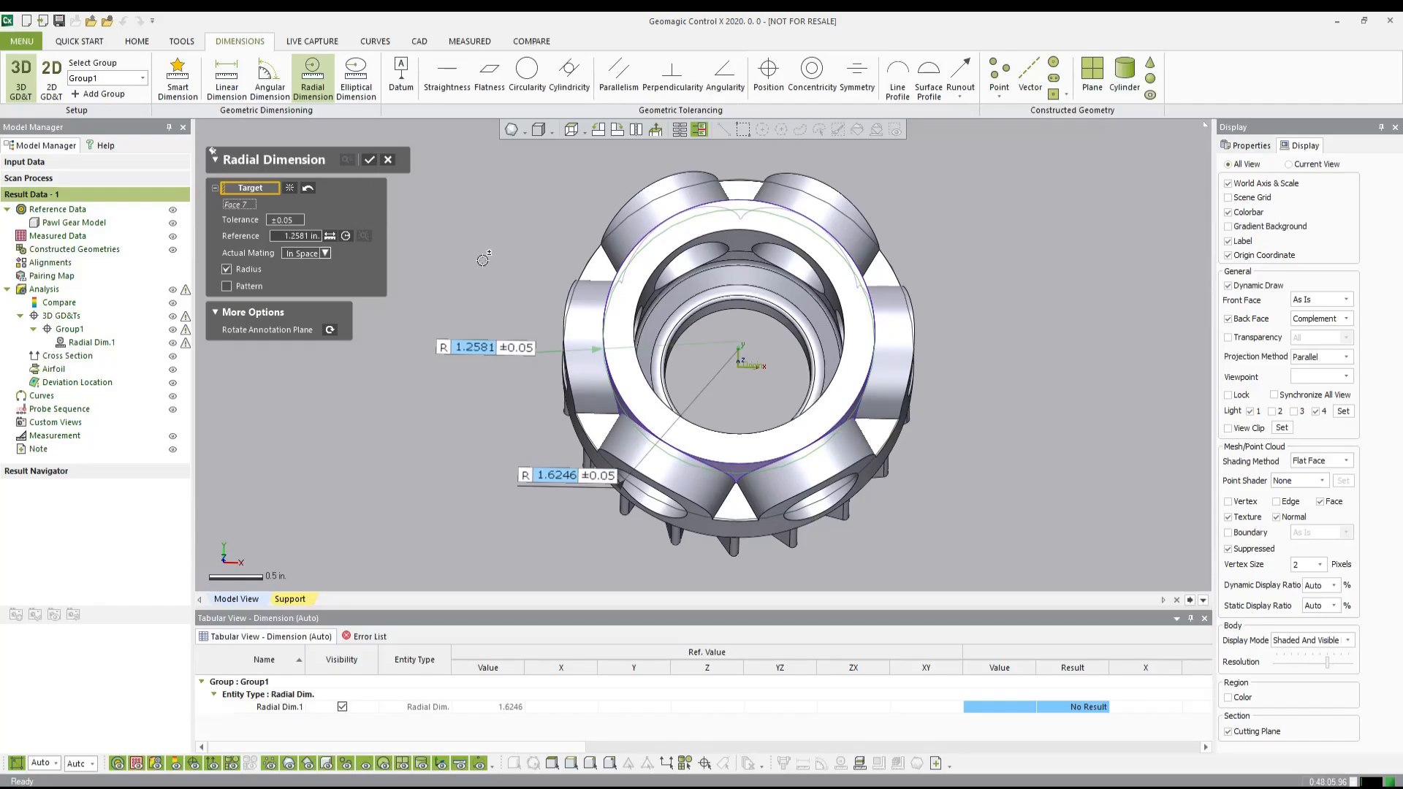
Step: Add a radial dimension with ±0.05 tolerance to the upper ring's inner circular edge and place its callout beside the gear
{"action": "mouse_move", "coordinate": [753, 355]}
{"action": "right_mouse_down"}
{"action": "mouse_move", "coordinate": [767, 345]}
{"action": "mouse_move", "coordinate": [754, 360]}
{"action": "right_mouse_up"}
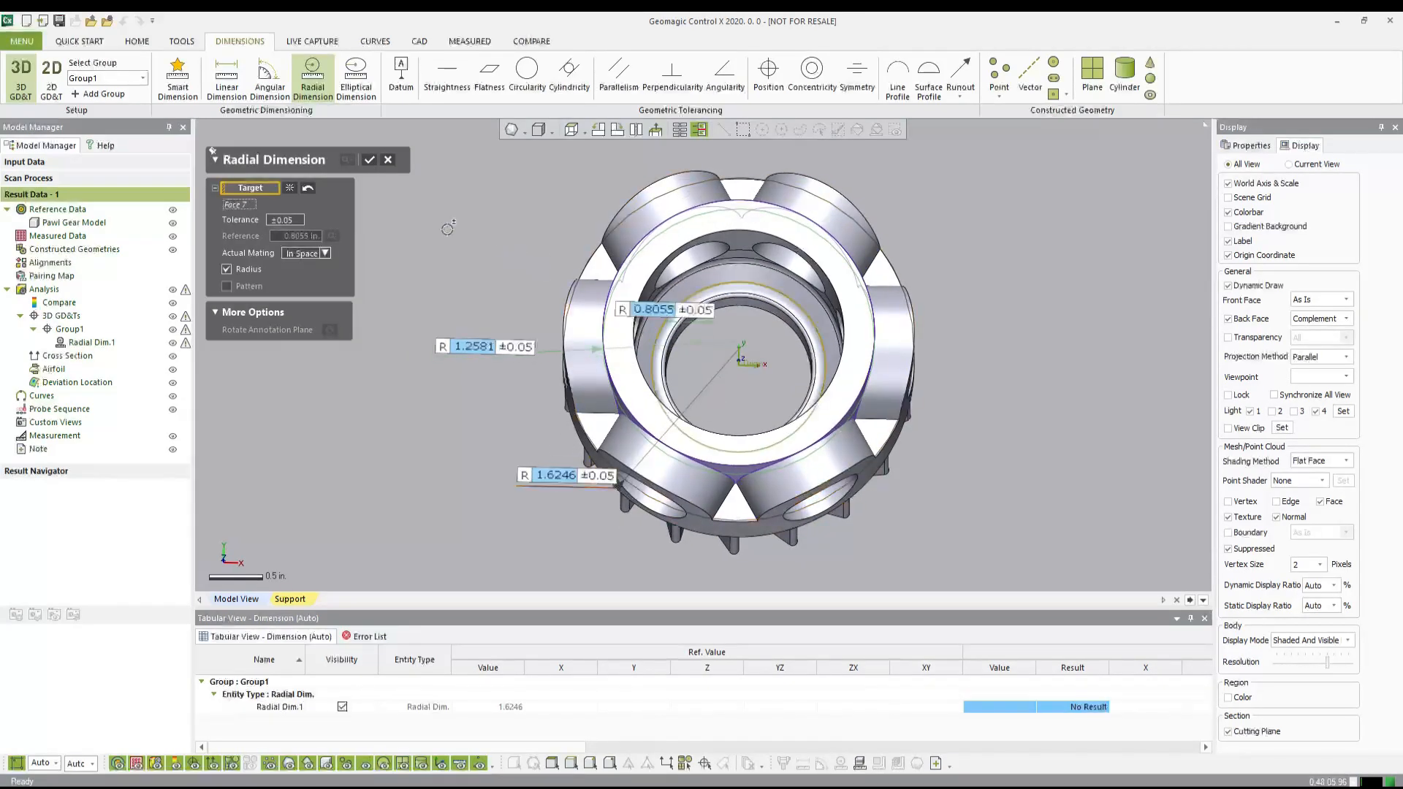
{"action": "mouse_move", "coordinate": [749, 310]}
{"action": "right_mouse_down"}
{"action": "mouse_move", "coordinate": [752, 366]}
{"action": "mouse_move", "coordinate": [754, 303]}
{"action": "mouse_move", "coordinate": [742, 332]}
{"action": "right_mouse_up"}
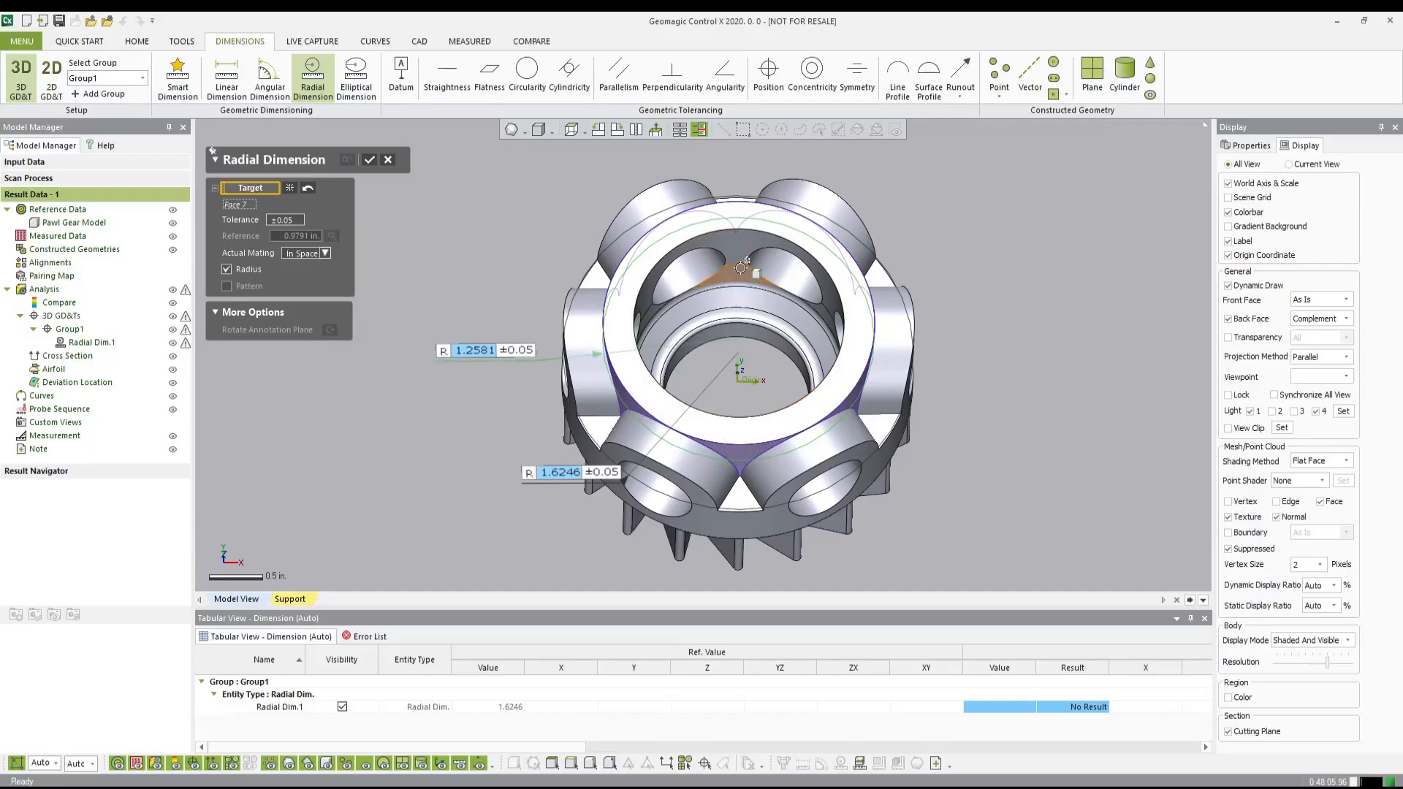
{"action": "left_click", "coordinate": [721, 229]}
{"action": "right_click_drag", "start_coordinate": [723, 238], "coordinate": [752, 327]}
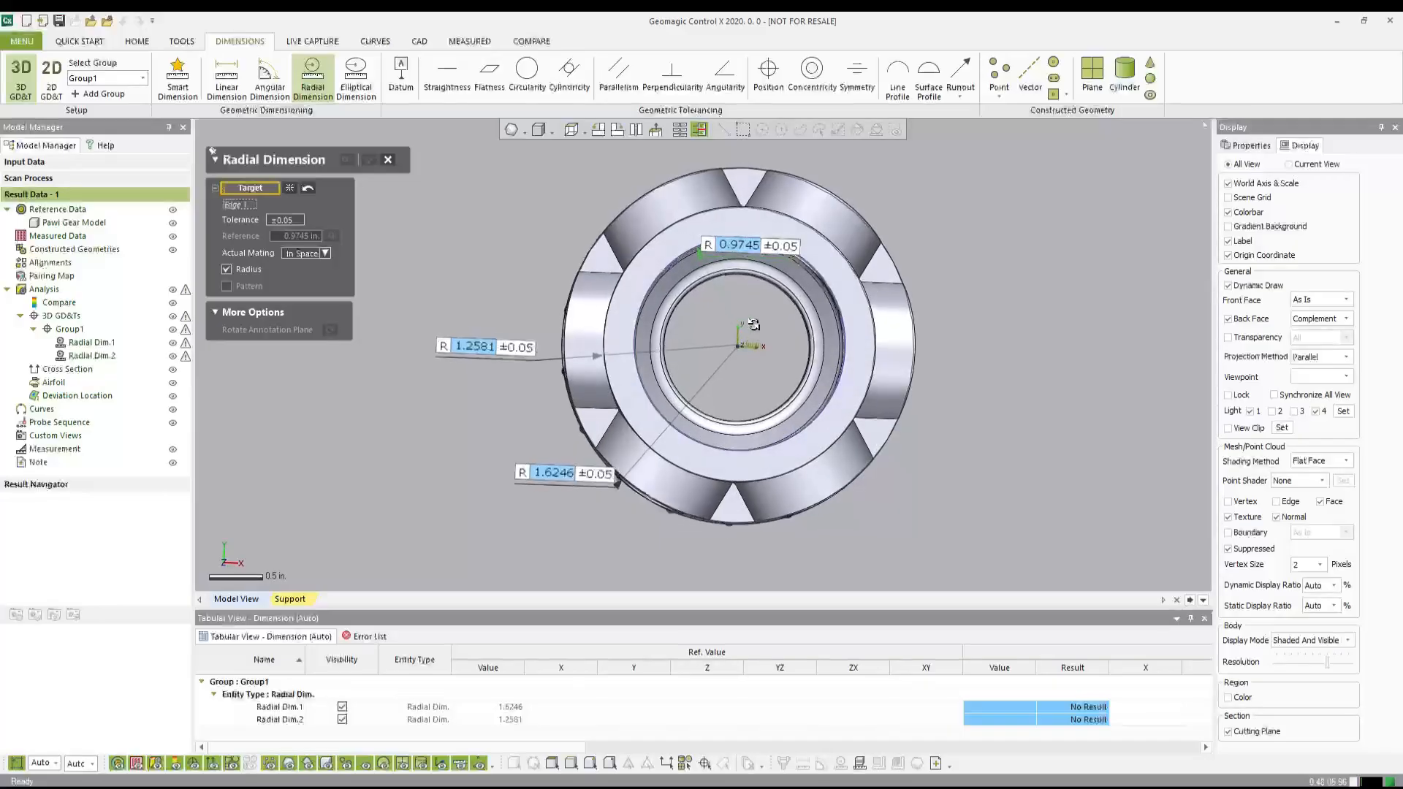
{"action": "left_click_drag", "start_coordinate": [731, 242], "coordinate": [478, 202]}
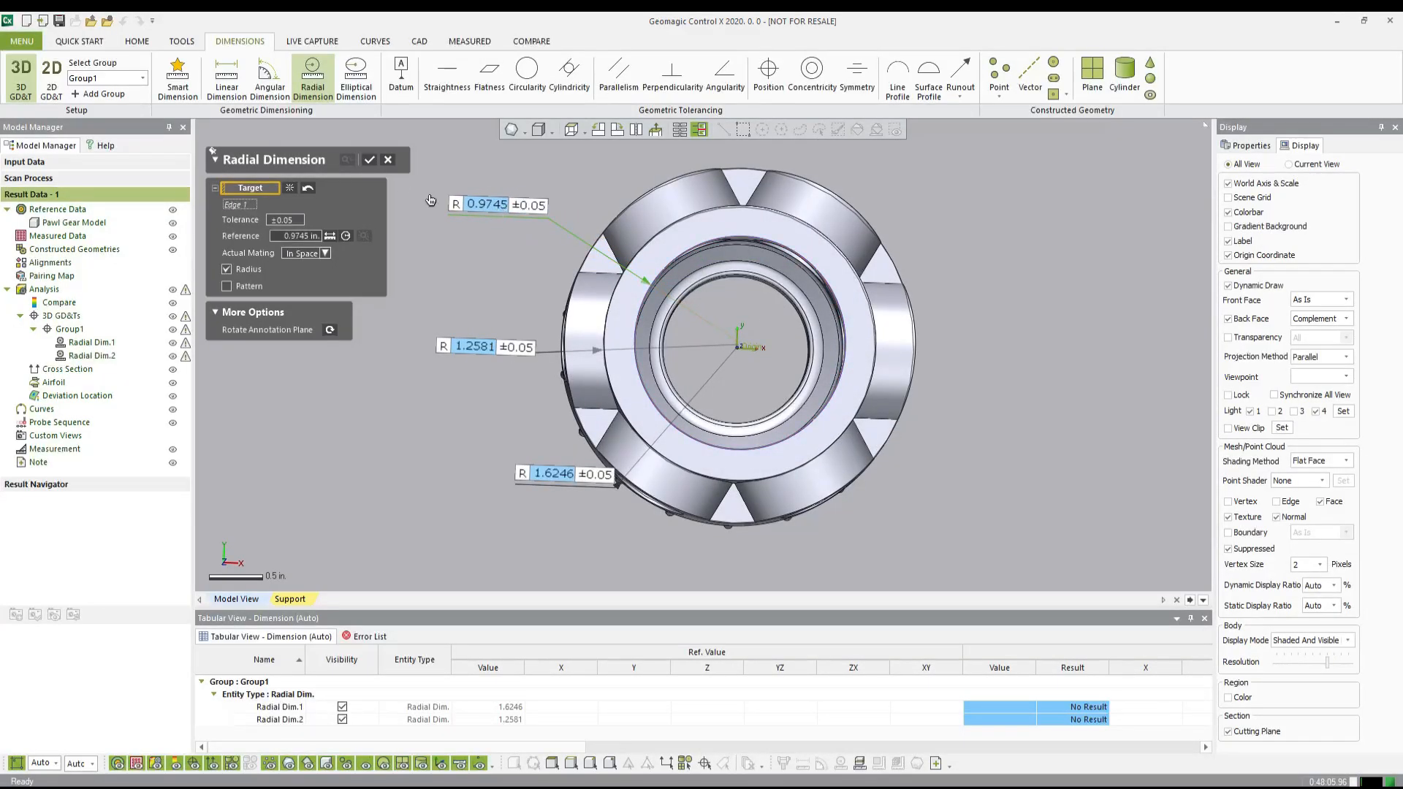
{"action": "left_click", "coordinate": [369, 161]}
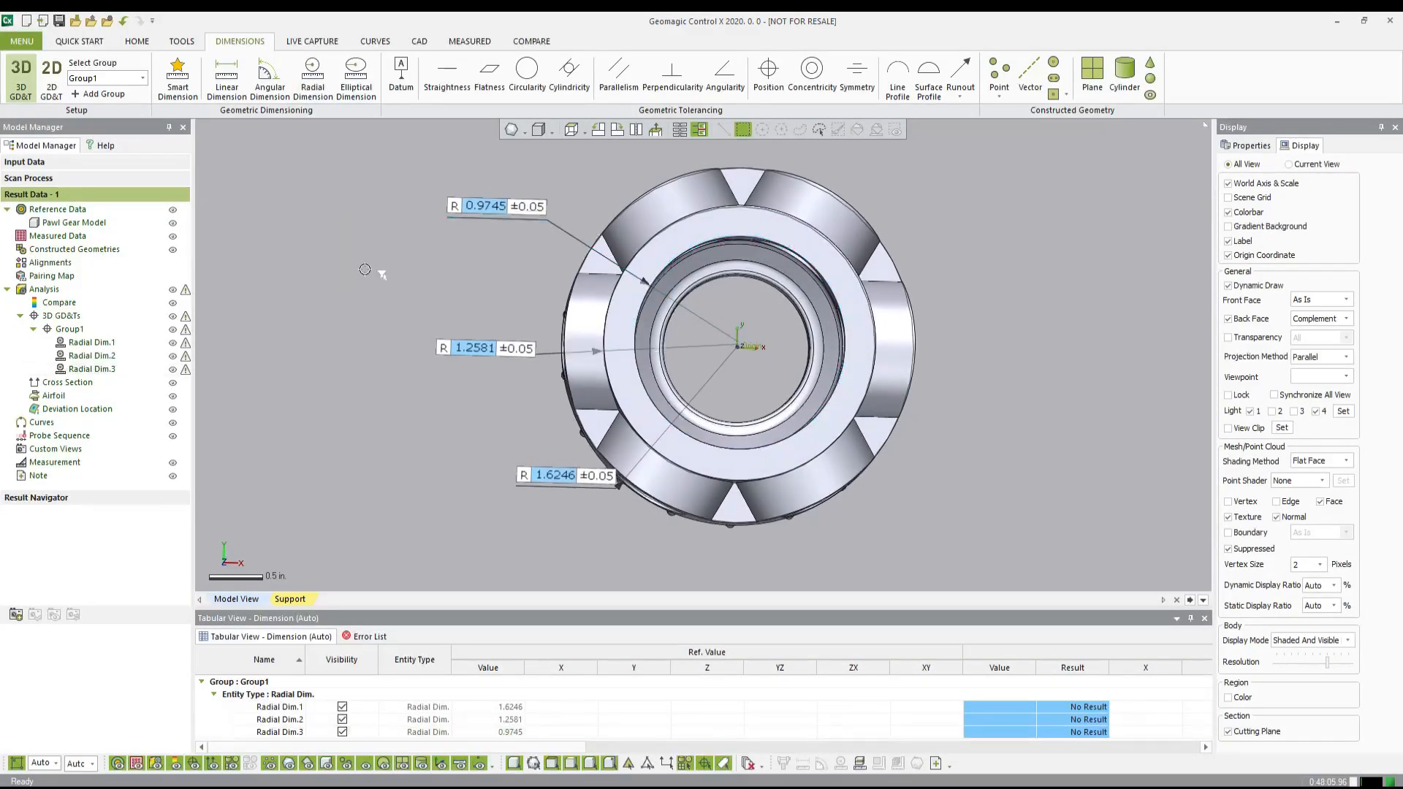
Step: Orient the model to the top view, frame the gear with its callouts, and store that view as the viewpoint of Group1
{"action": "right_click_drag", "start_coordinate": [730, 431], "coordinate": [772, 333]}
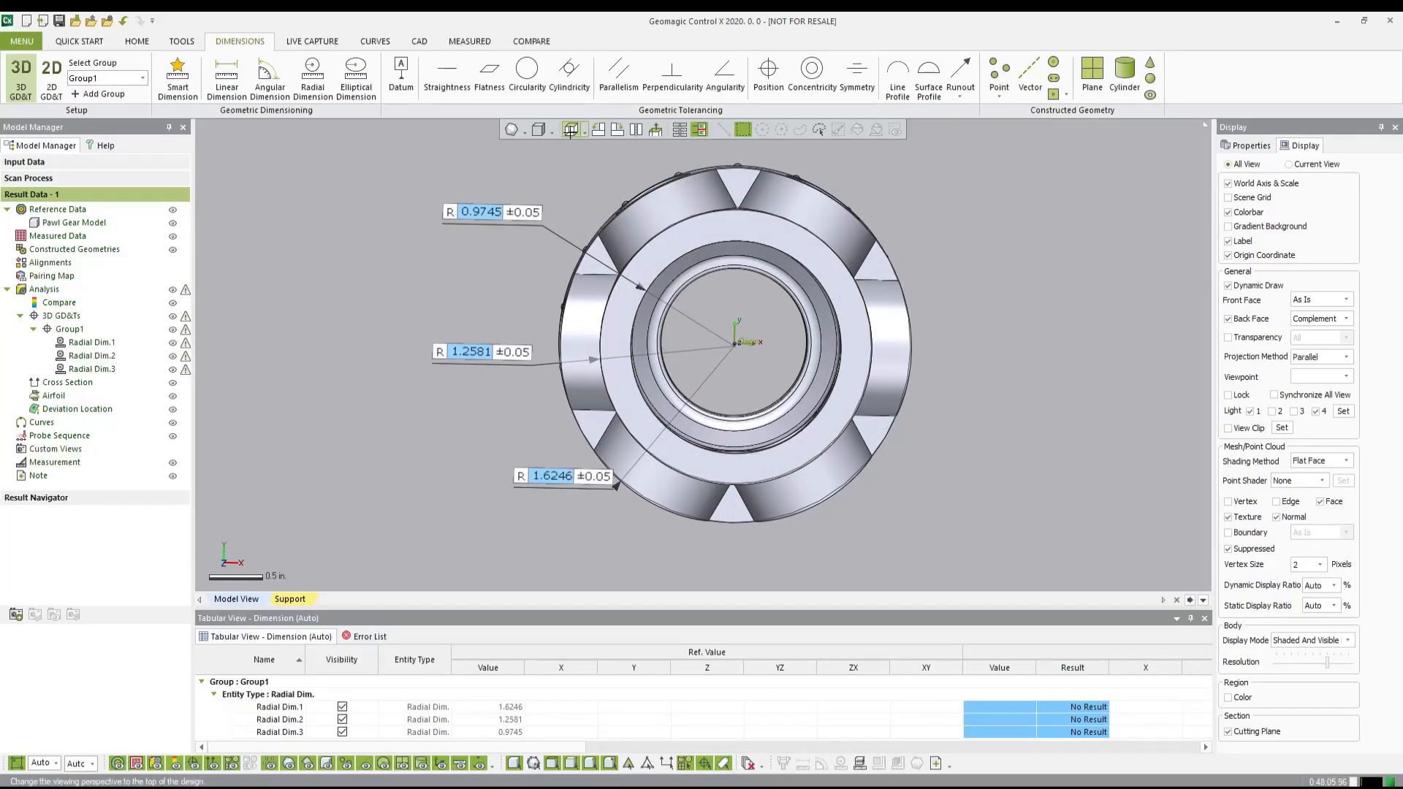
{"action": "left_click", "coordinate": [570, 130]}
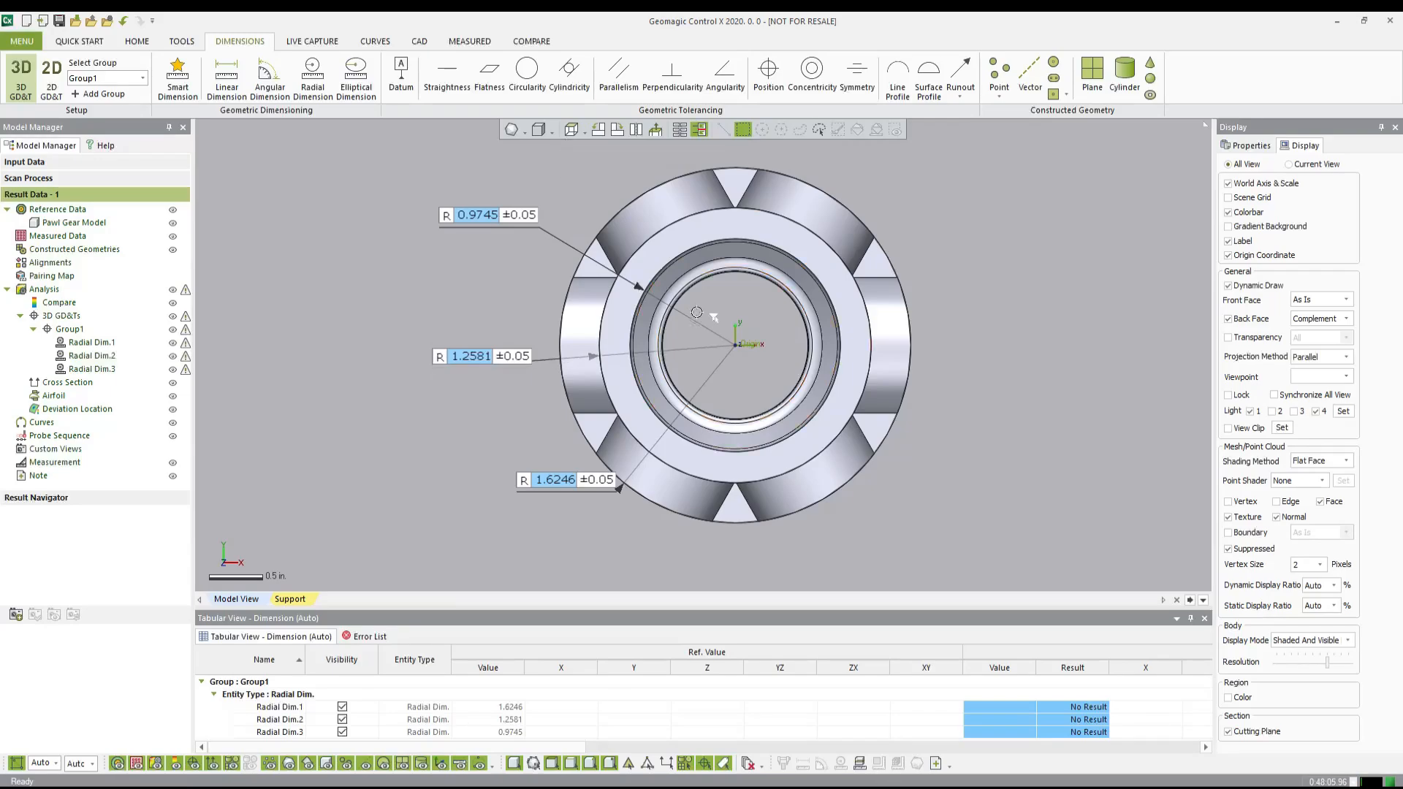
{"action": "right_click_drag", "start_coordinate": [687, 305], "coordinate": [647, 322], "text": "ctrl"}
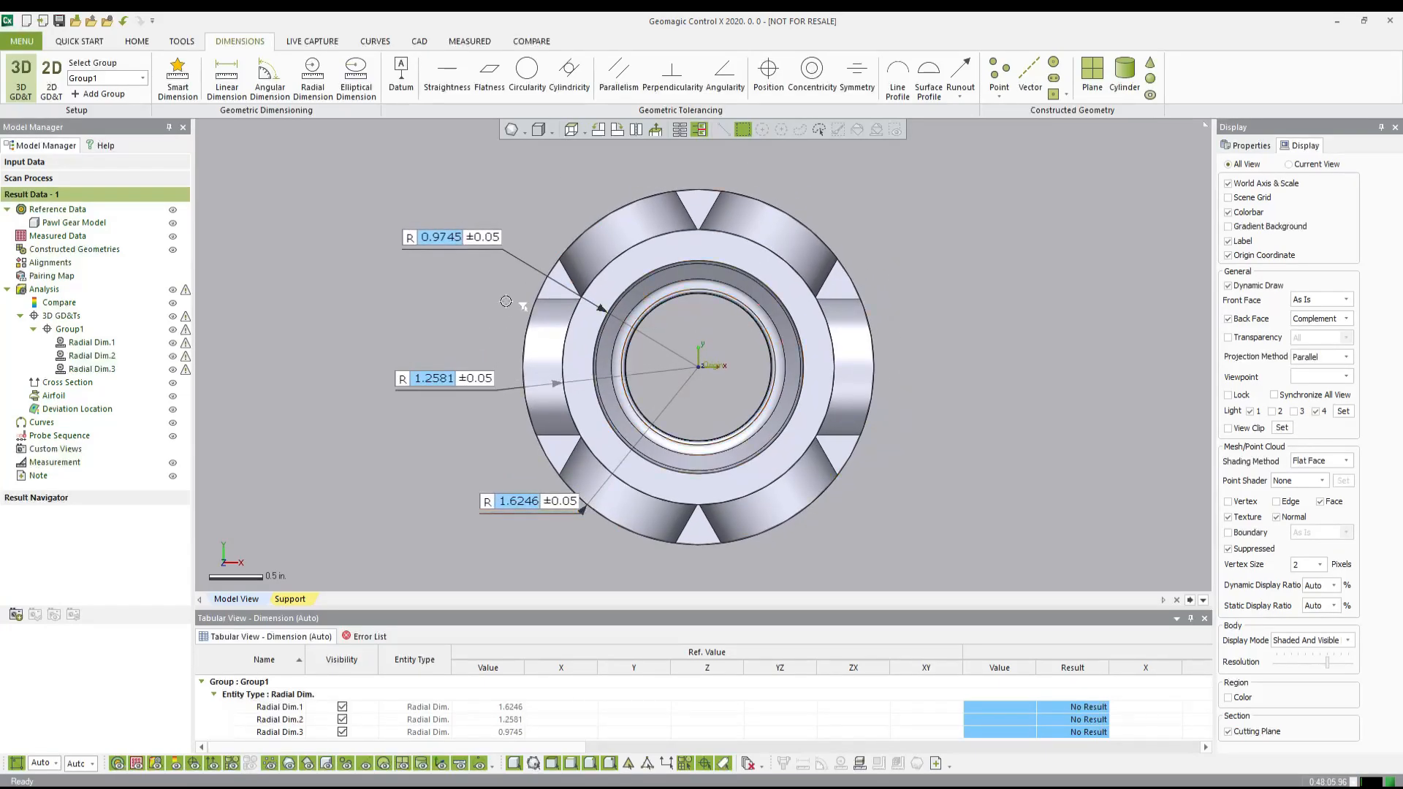
{"action": "left_click", "coordinate": [71, 329]}
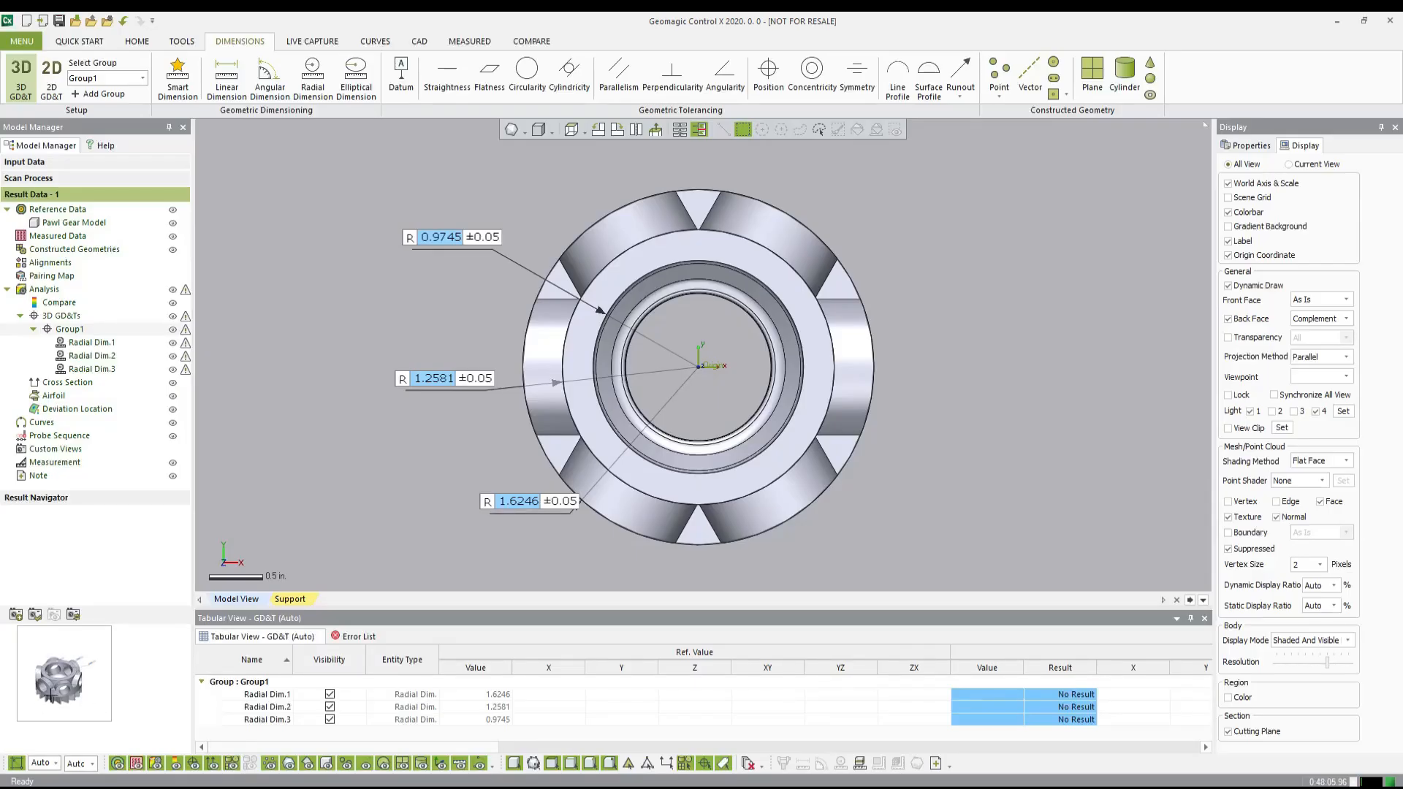
{"action": "left_click", "coordinate": [74, 615]}
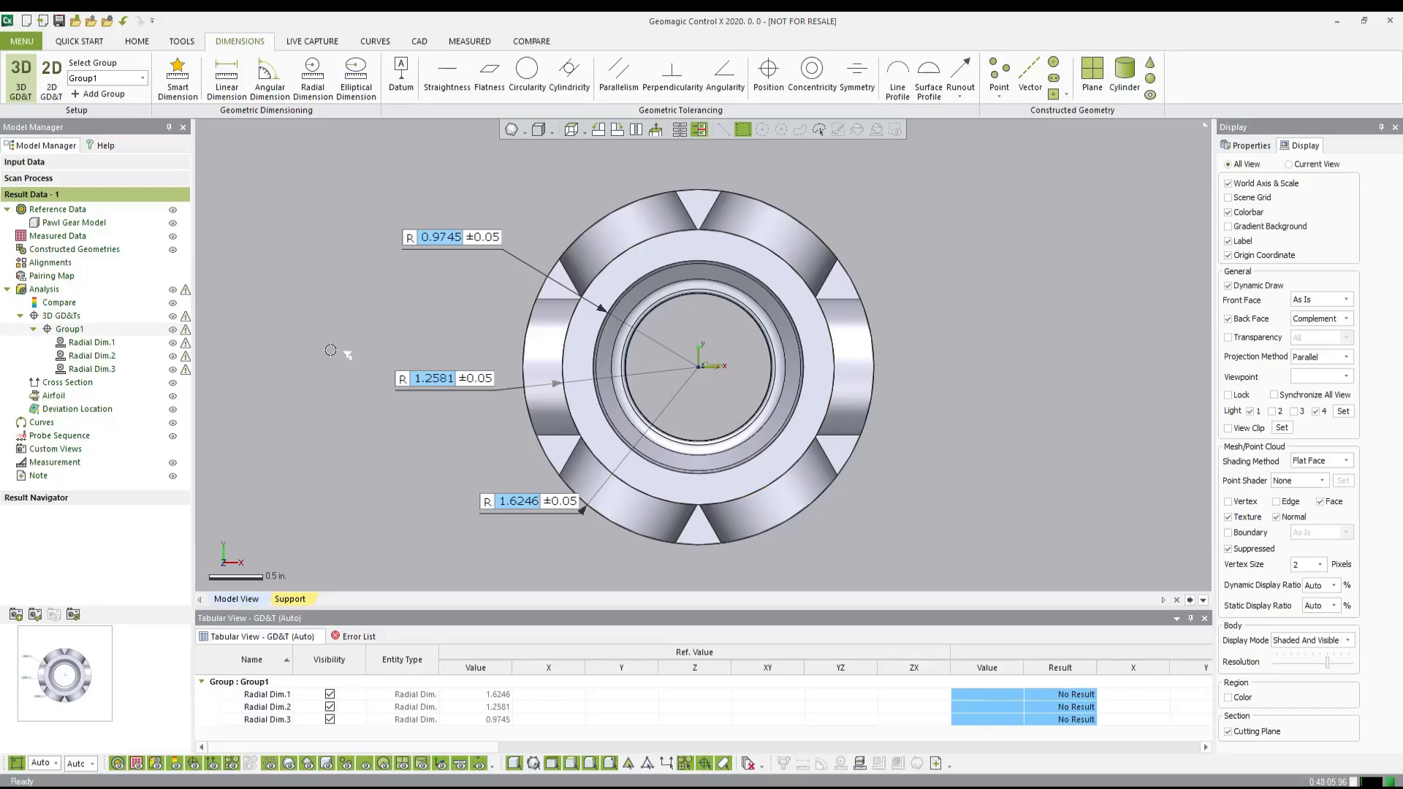
{"action": "right_click_drag", "start_coordinate": [330, 350], "coordinate": [348, 341], "text": "ctrl"}
{"action": "left_click", "coordinate": [71, 614]}
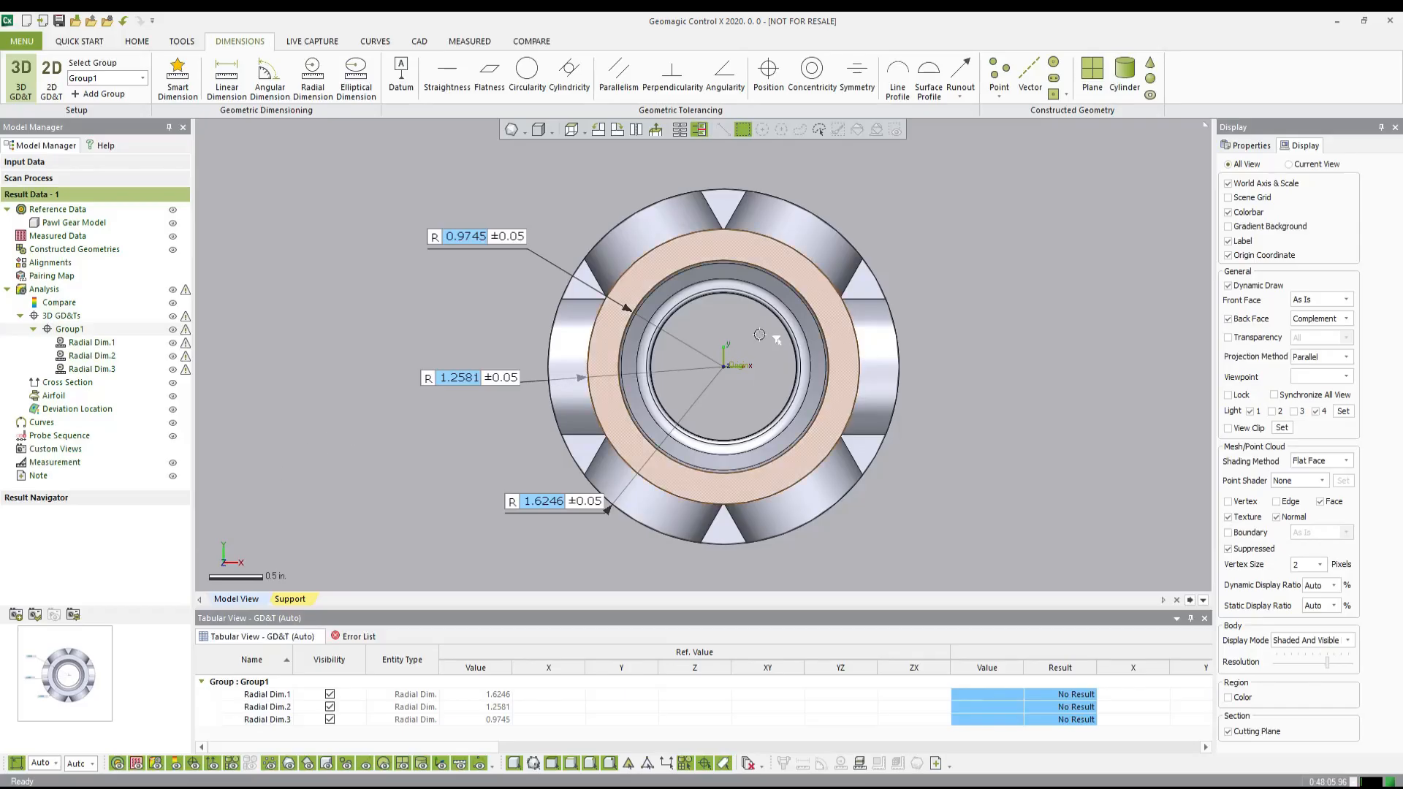
{"action": "mouse_move", "coordinate": [927, 334]}
{"action": "right_mouse_down", "text": "ctrl"}
{"action": "mouse_move", "coordinate": [900, 333]}
{"action": "mouse_move", "coordinate": [913, 320]}
{"action": "right_mouse_up", "text": "ctrl"}
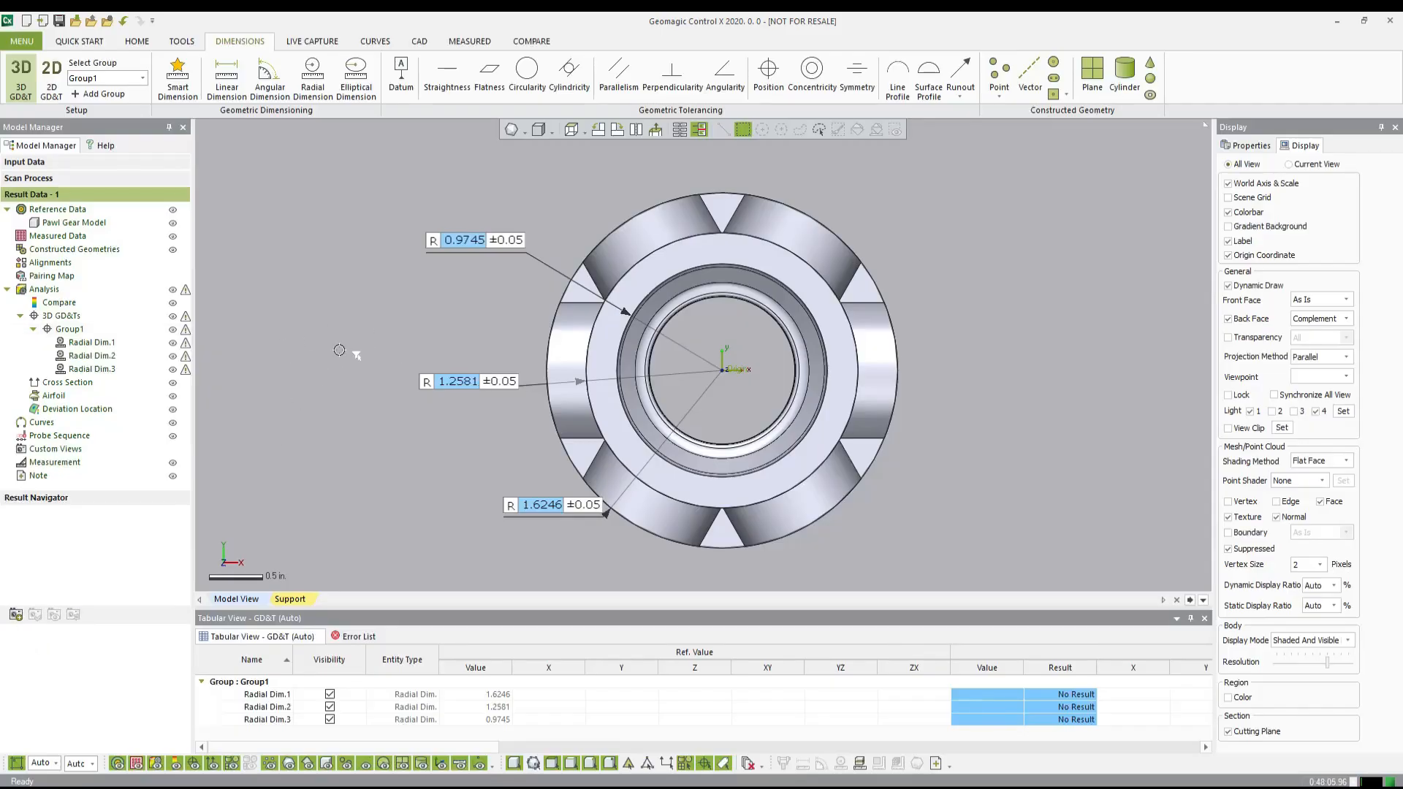
Step: Hide Group1 so that its radial dimensions are not shown on the model
{"action": "left_click", "coordinate": [174, 329]}
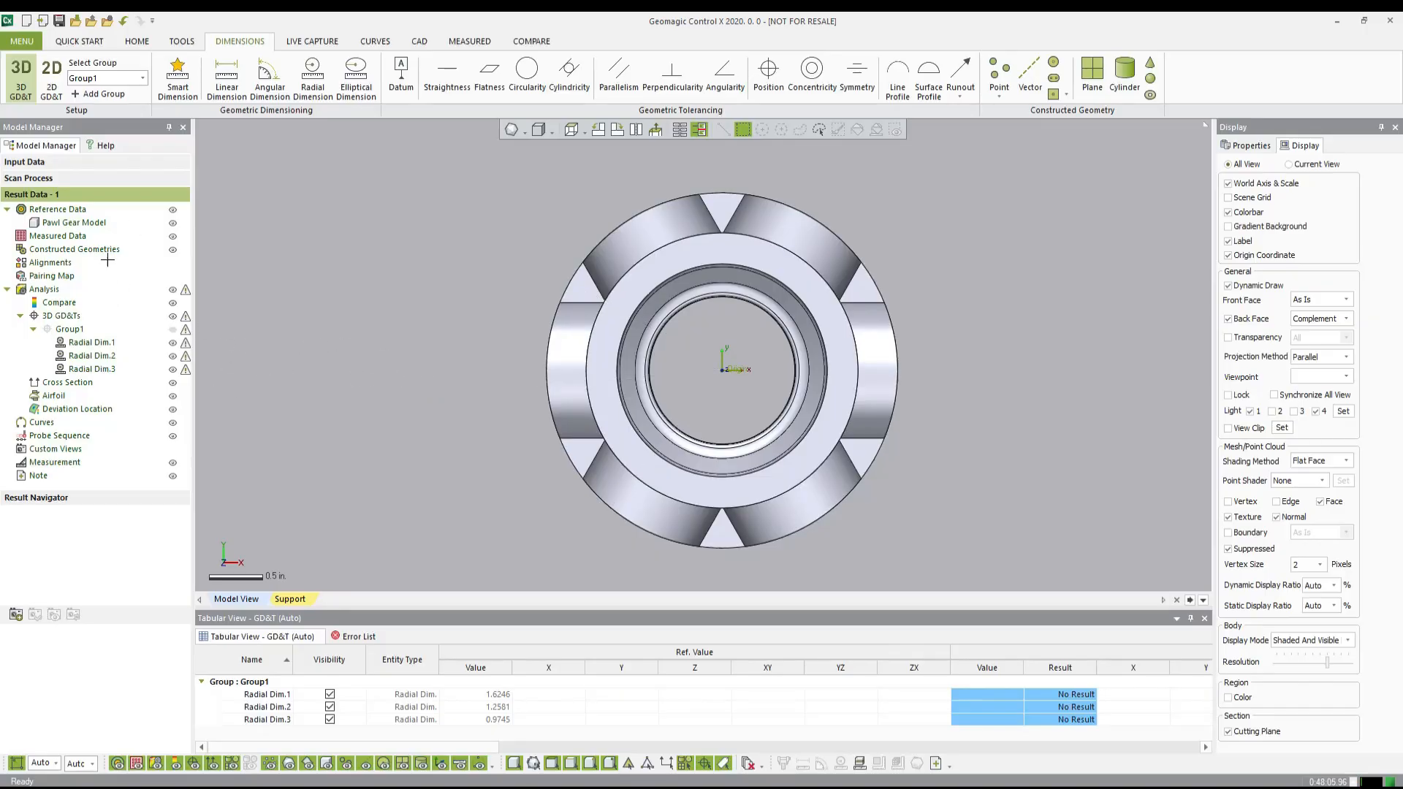
{"action": "right_click_drag", "start_coordinate": [738, 414], "coordinate": [643, 347]}
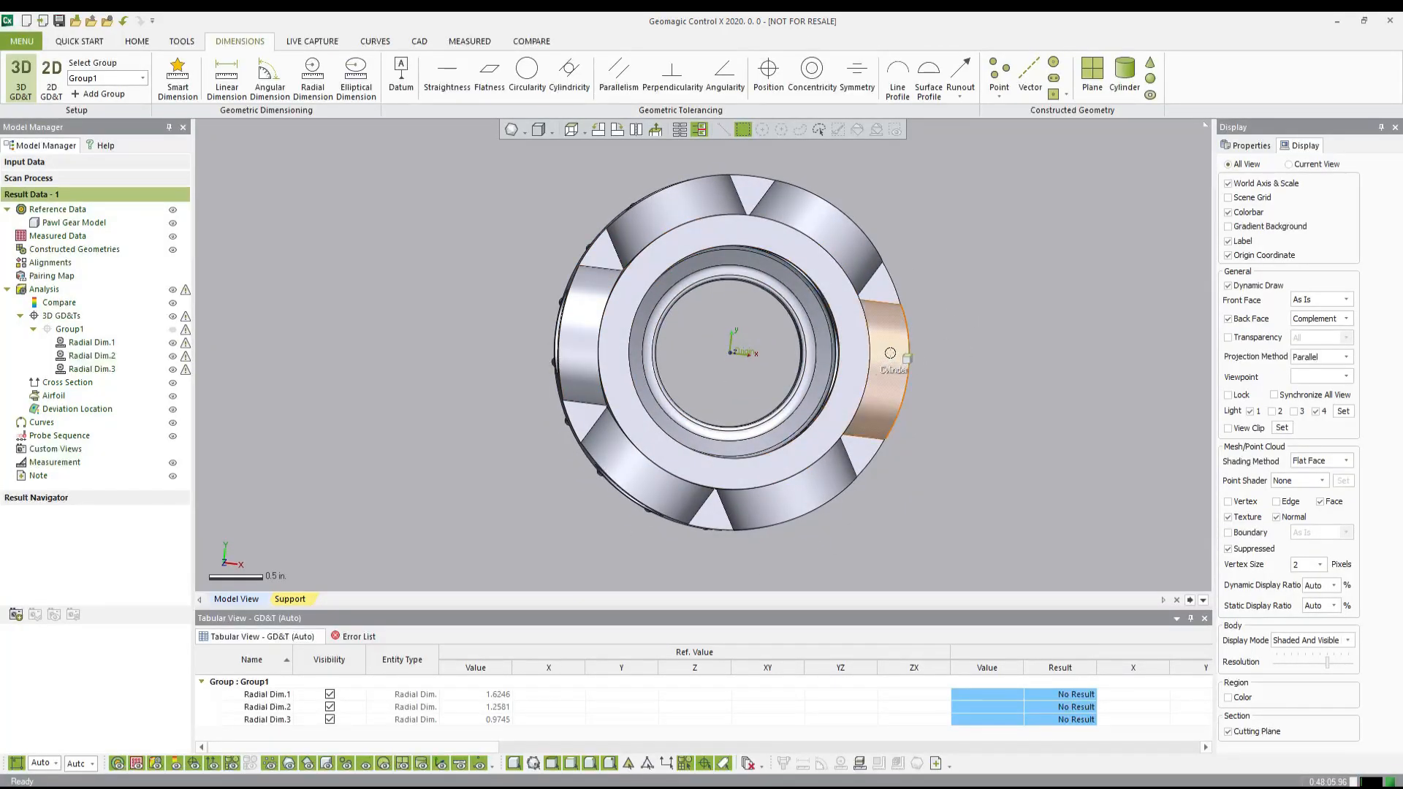
{"action": "right_click_drag", "start_coordinate": [551, 314], "coordinate": [749, 342]}
{"action": "right_click_drag", "start_coordinate": [749, 342], "coordinate": [719, 367], "text": "ctrl"}
{"action": "right_click_drag", "start_coordinate": [719, 367], "coordinate": [721, 343]}
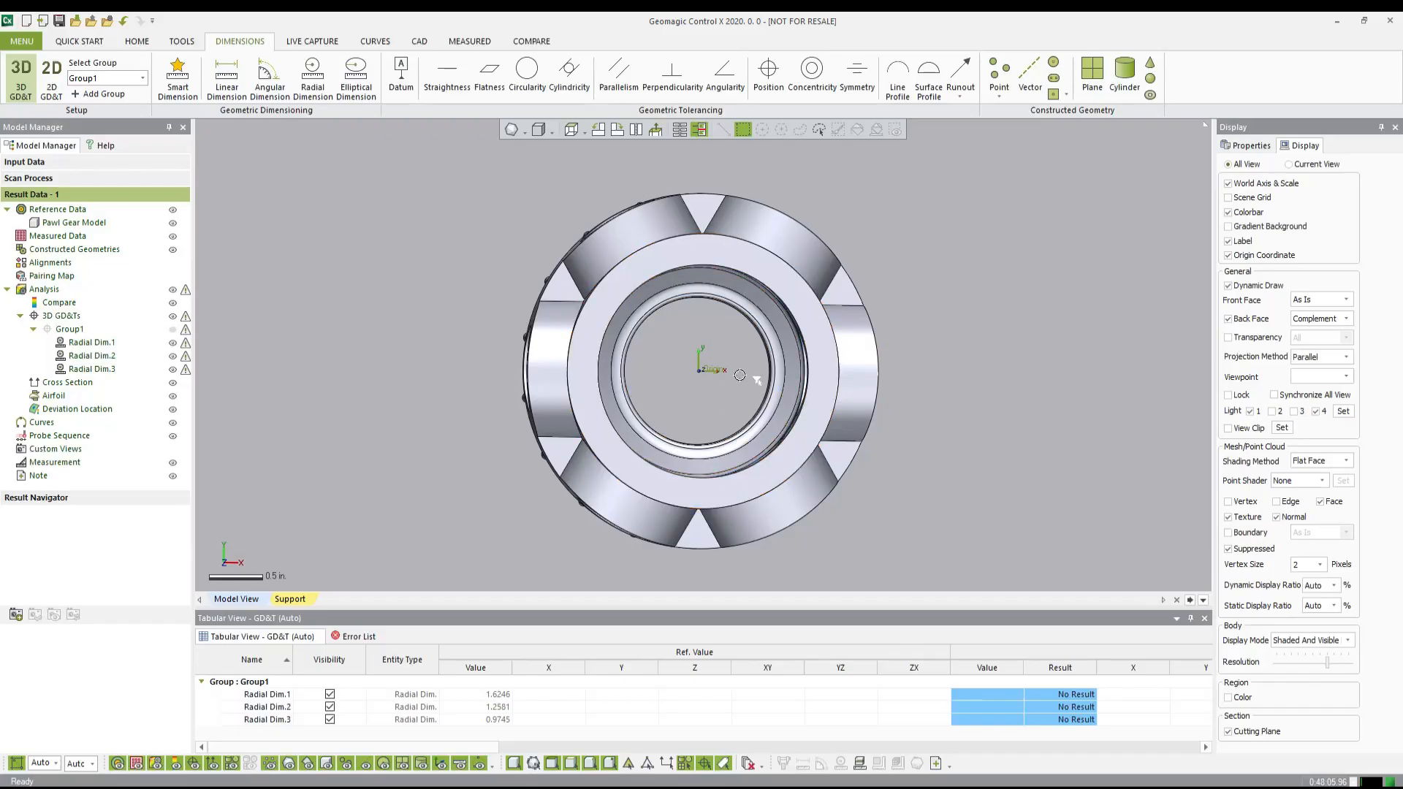
{"action": "right_click_drag", "start_coordinate": [721, 373], "coordinate": [712, 379]}
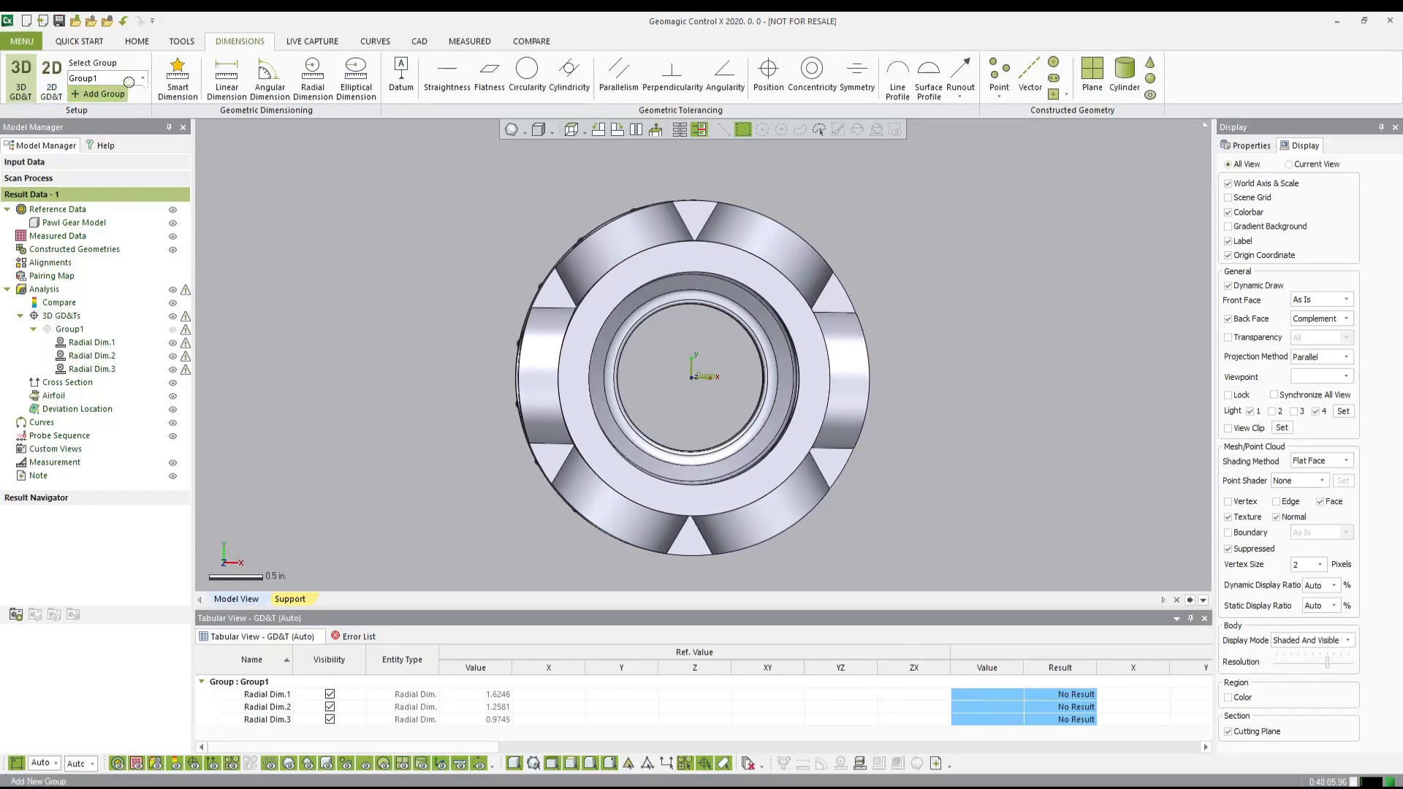
Step: Add a second 3D GD&T group and start a Radial Dimension in it
{"action": "left_click", "coordinate": [106, 94]}
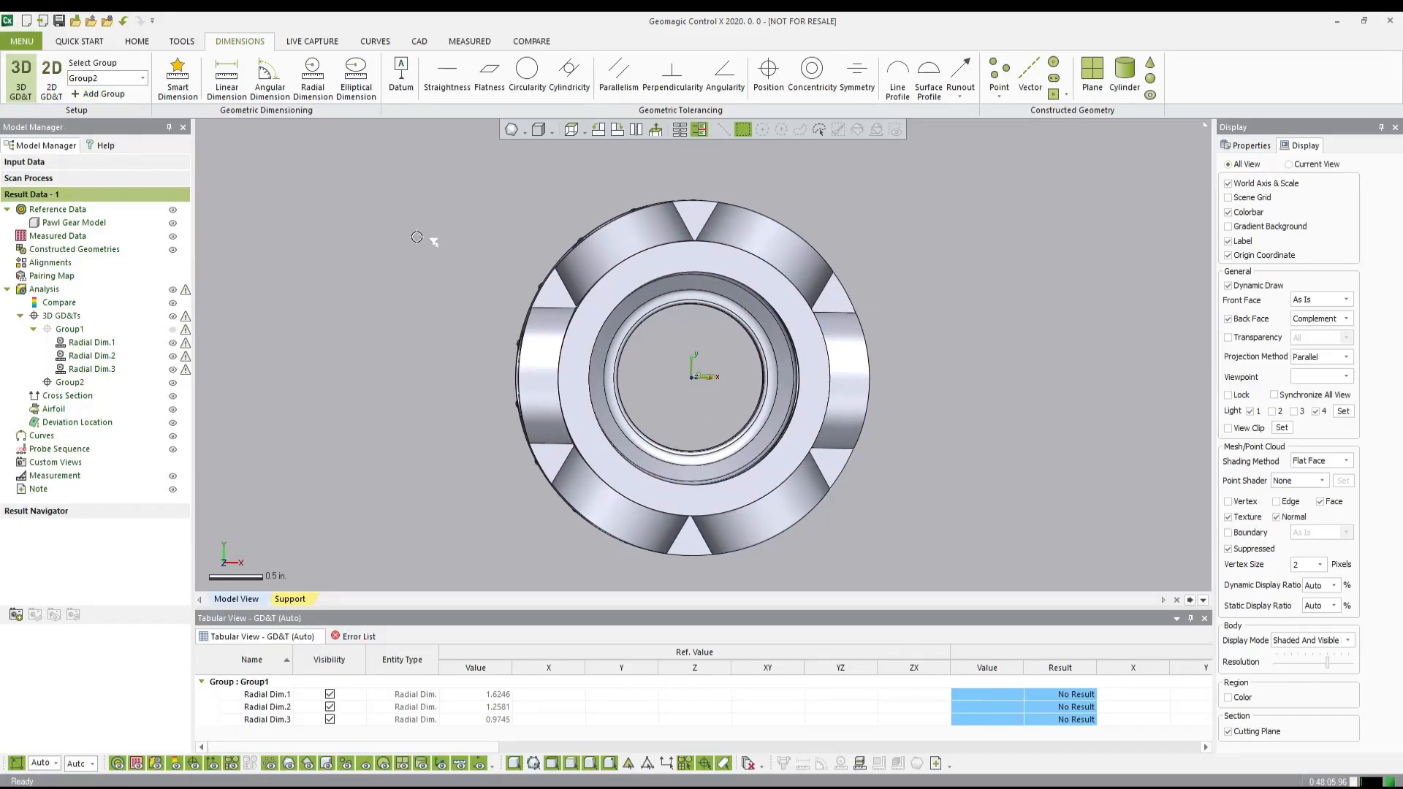
{"action": "right_click_drag", "start_coordinate": [438, 253], "coordinate": [432, 258]}
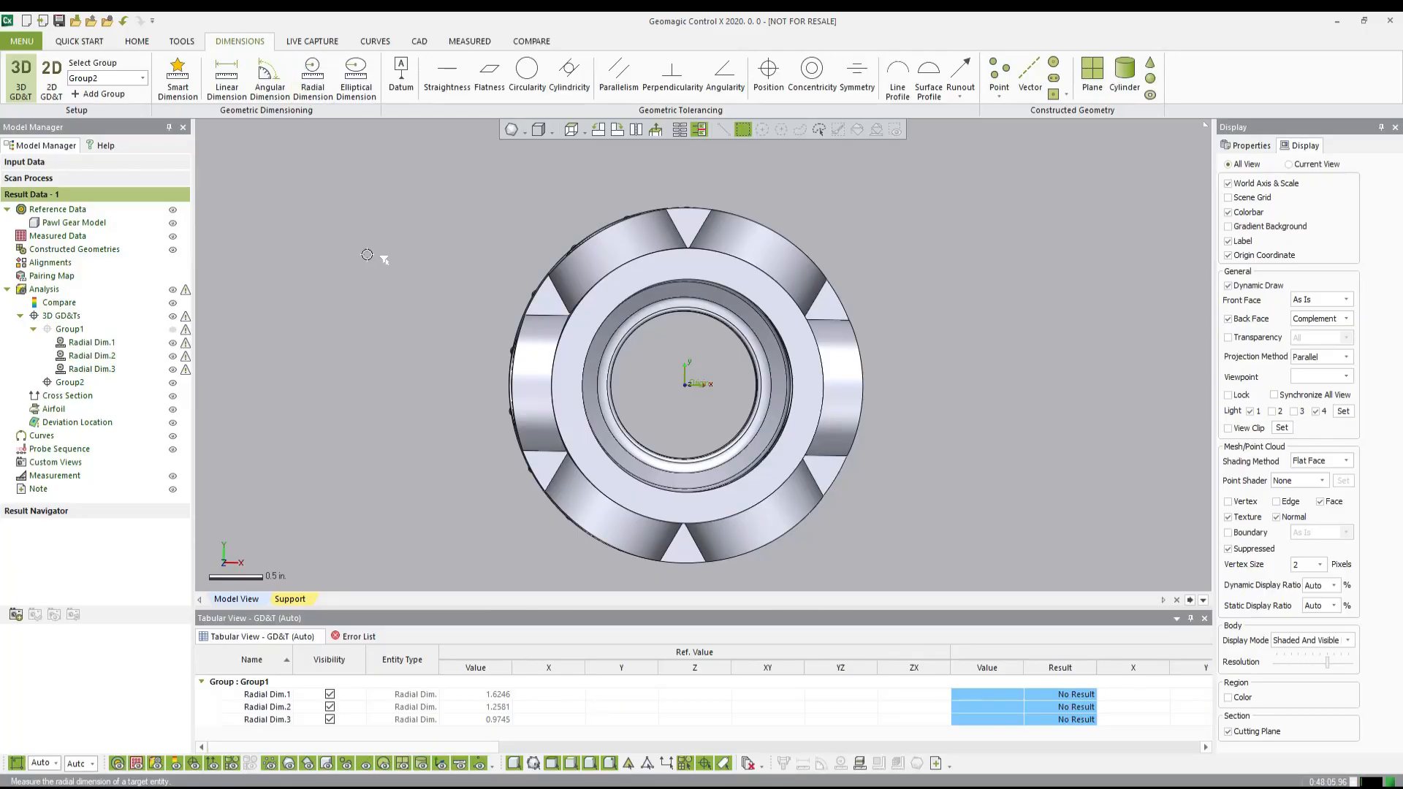
{"action": "left_click", "coordinate": [313, 73]}
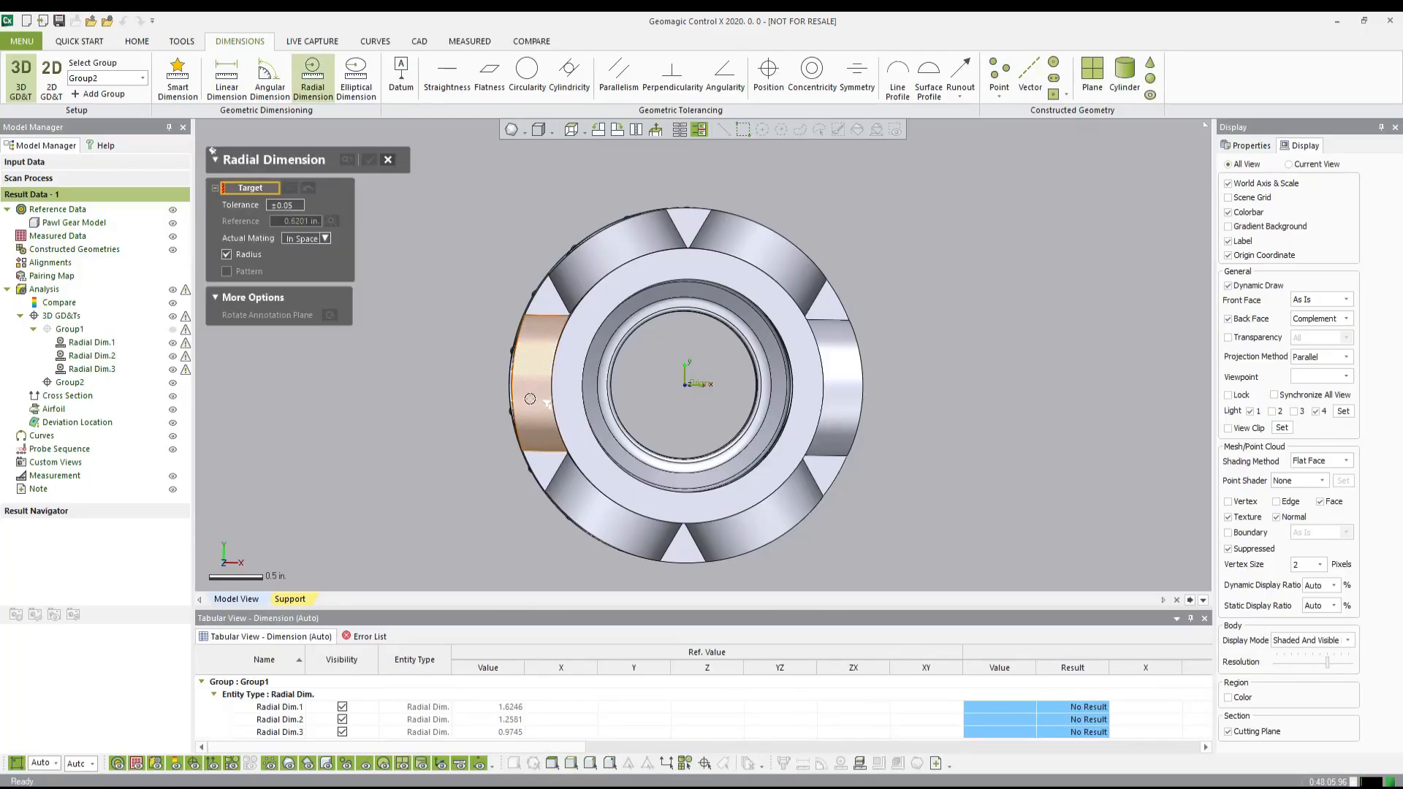
{"action": "left_click", "coordinate": [530, 399]}
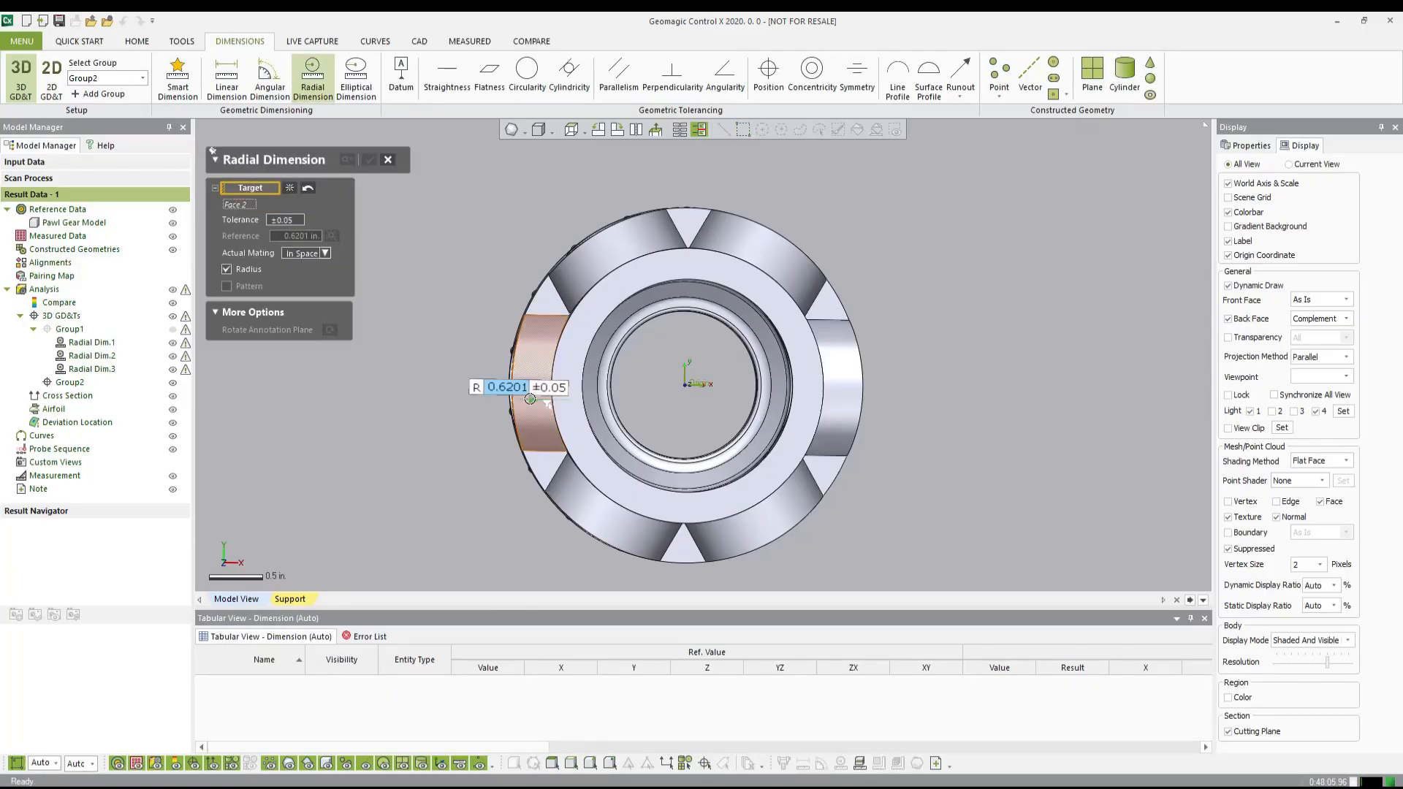
{"action": "left_click", "coordinate": [860, 395]}
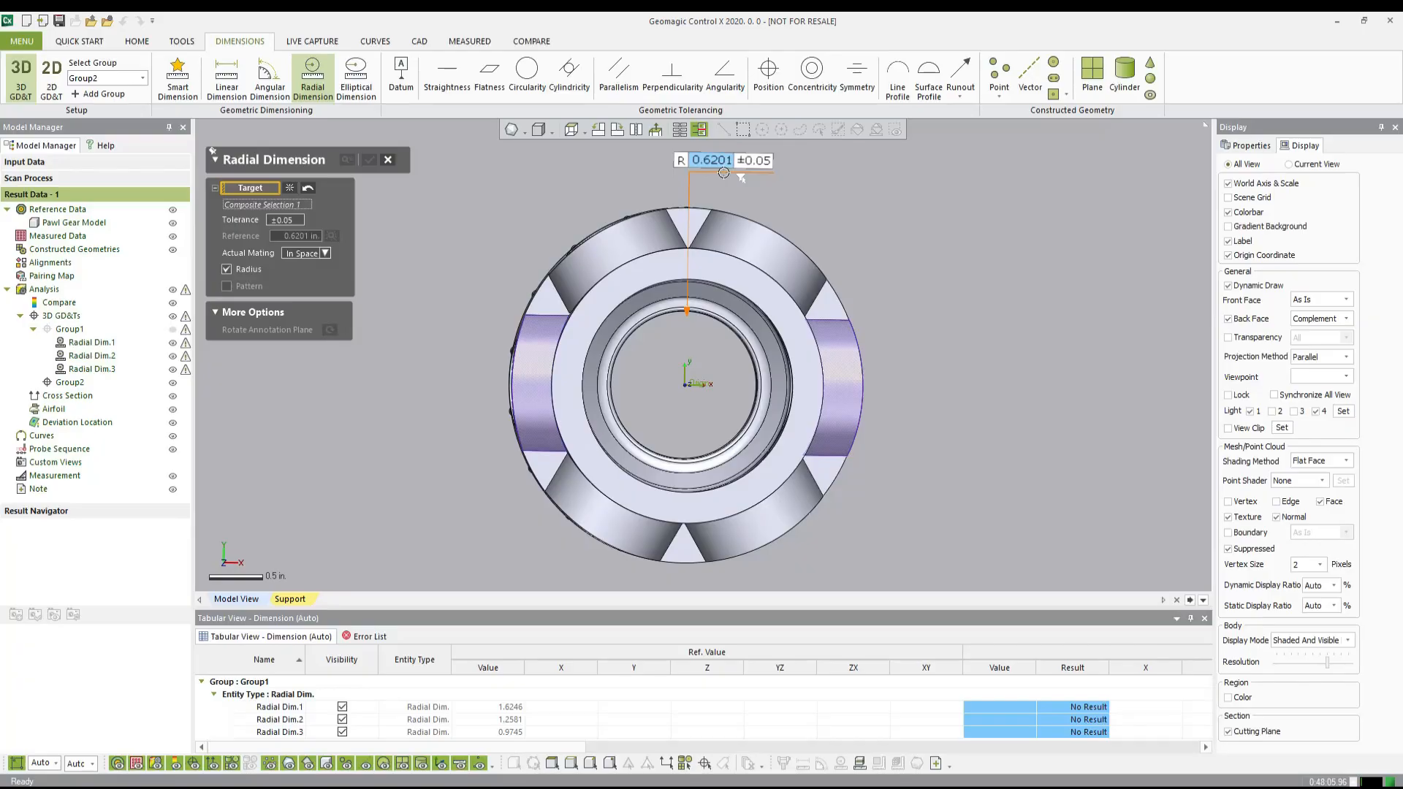
{"action": "left_click", "coordinate": [723, 173]}
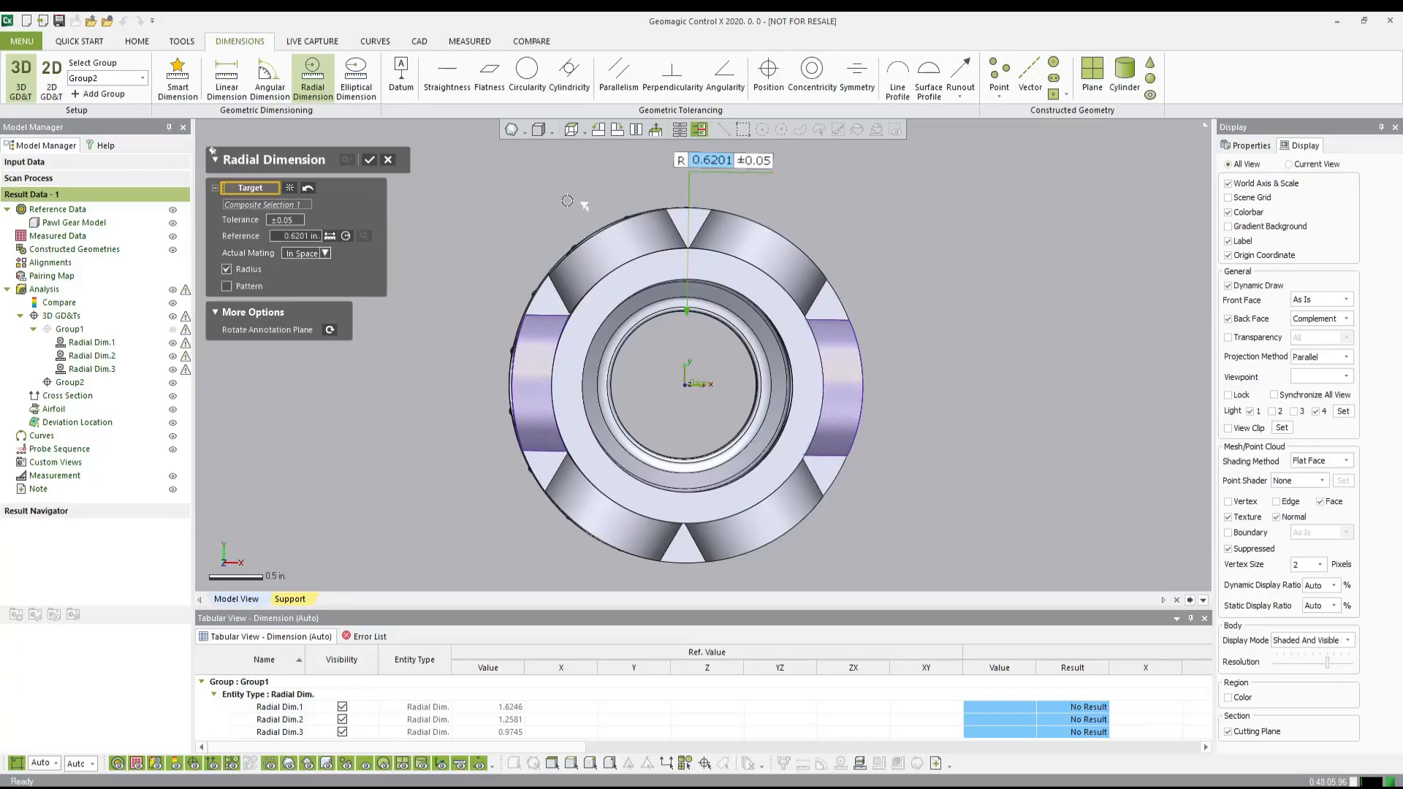
{"action": "left_click", "coordinate": [307, 191]}
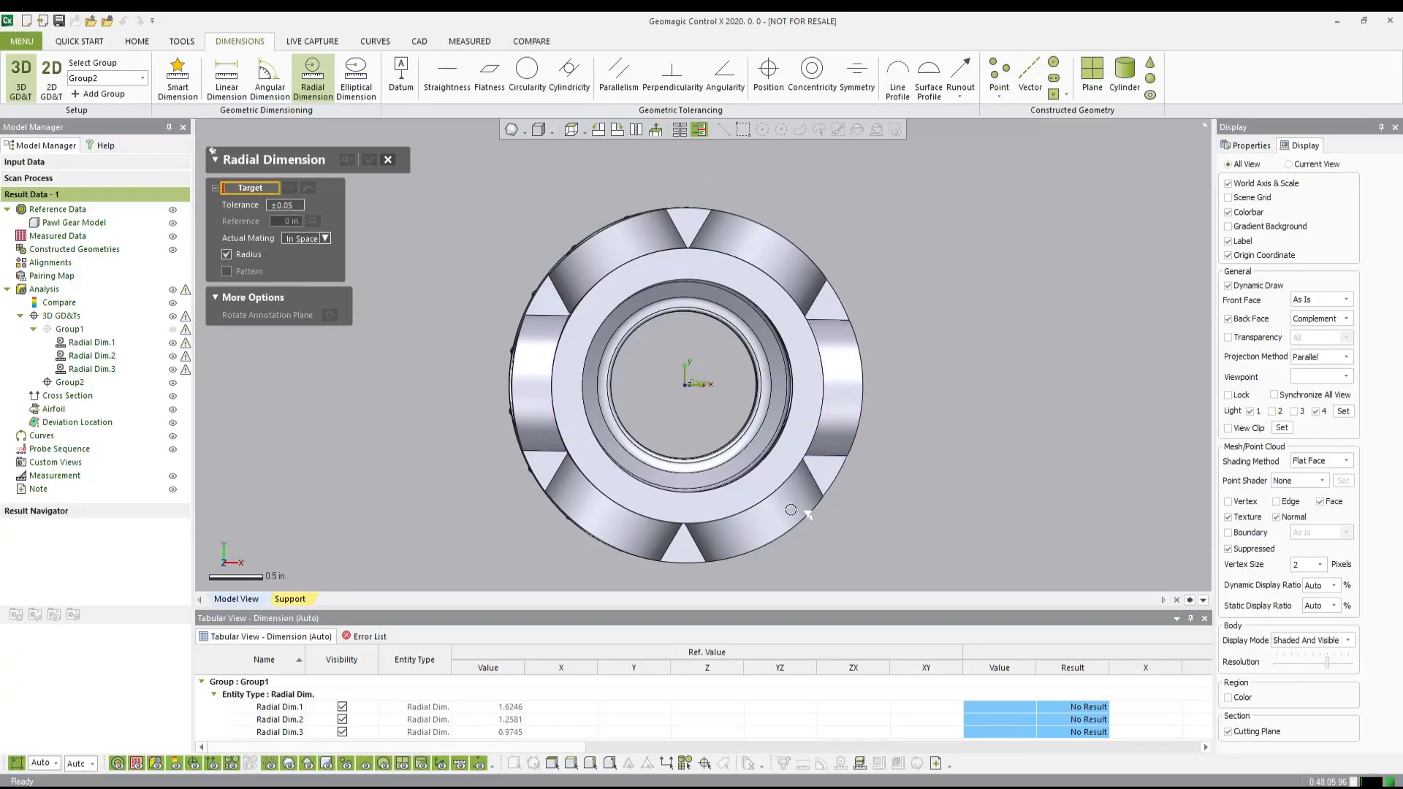
Step: Select the inner arc faces of both curved raised pads on the gear's toothed side as one combined radial dimension target
{"action": "right_click_drag", "start_coordinate": [741, 476], "coordinate": [698, 306]}
{"action": "right_click_drag", "start_coordinate": [698, 362], "coordinate": [691, 388]}
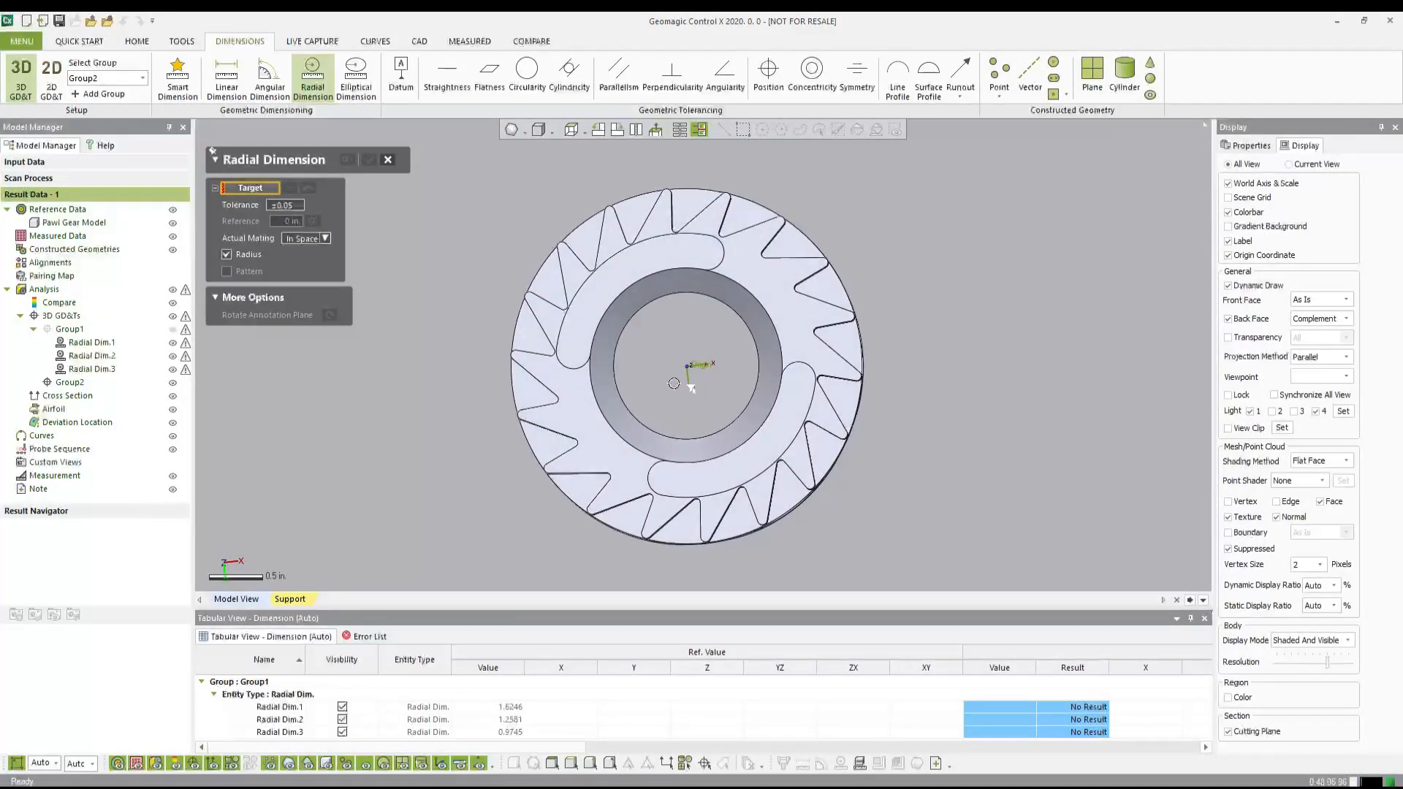
{"action": "left_click", "coordinate": [583, 133]}
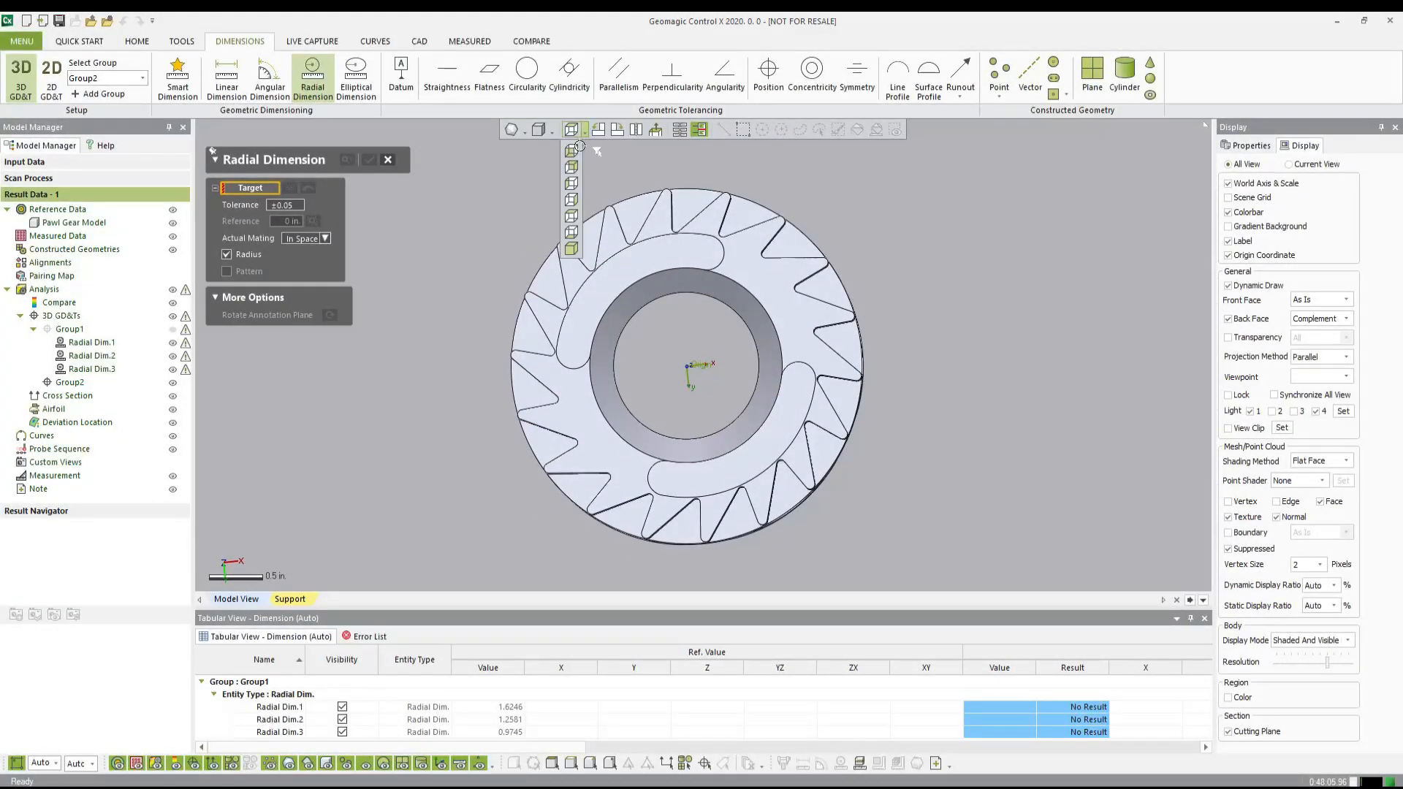
{"action": "left_click", "coordinate": [572, 232]}
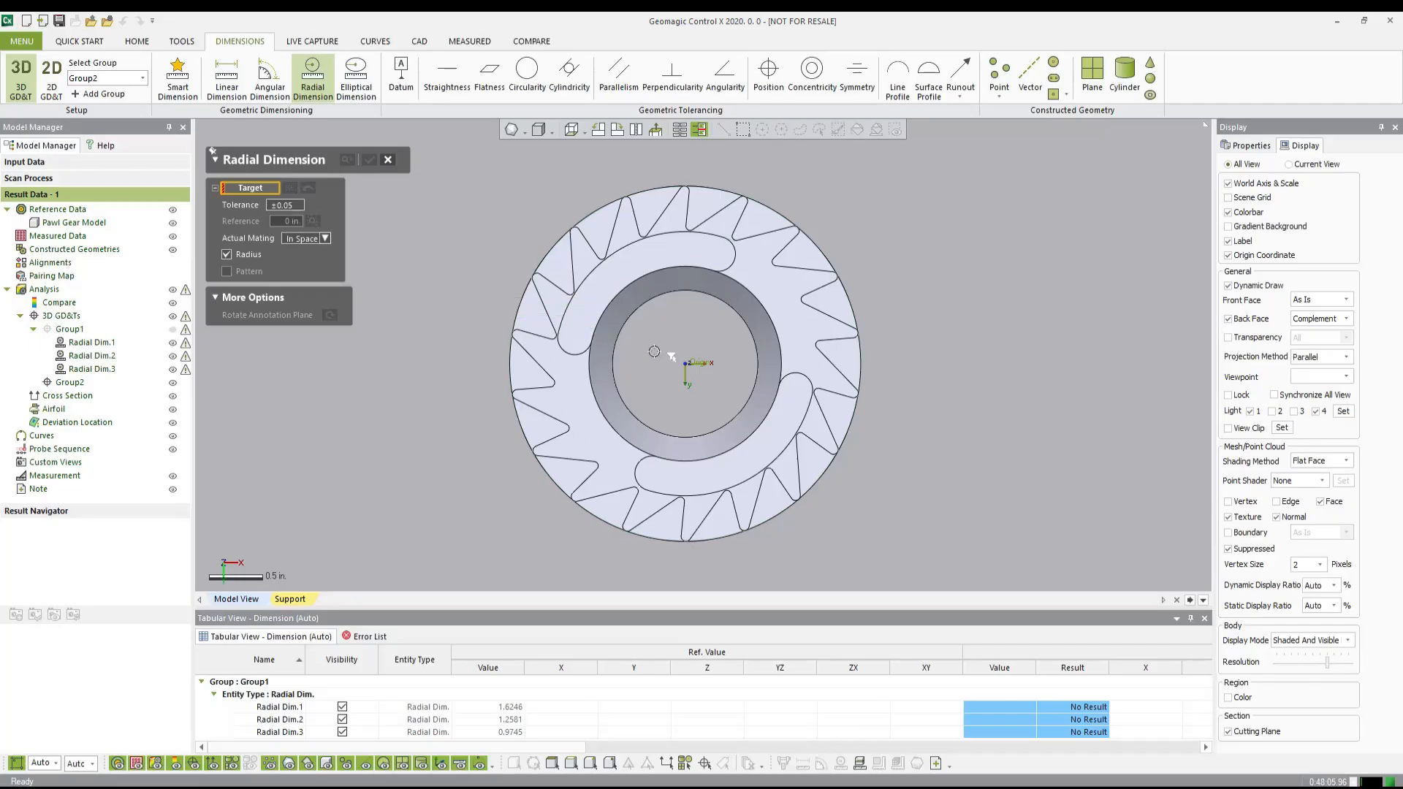
{"action": "right_click_drag", "start_coordinate": [654, 351], "coordinate": [641, 304]}
{"action": "scroll", "coordinate": [641, 304], "scroll_direction": "up", "scroll_amount": 4}
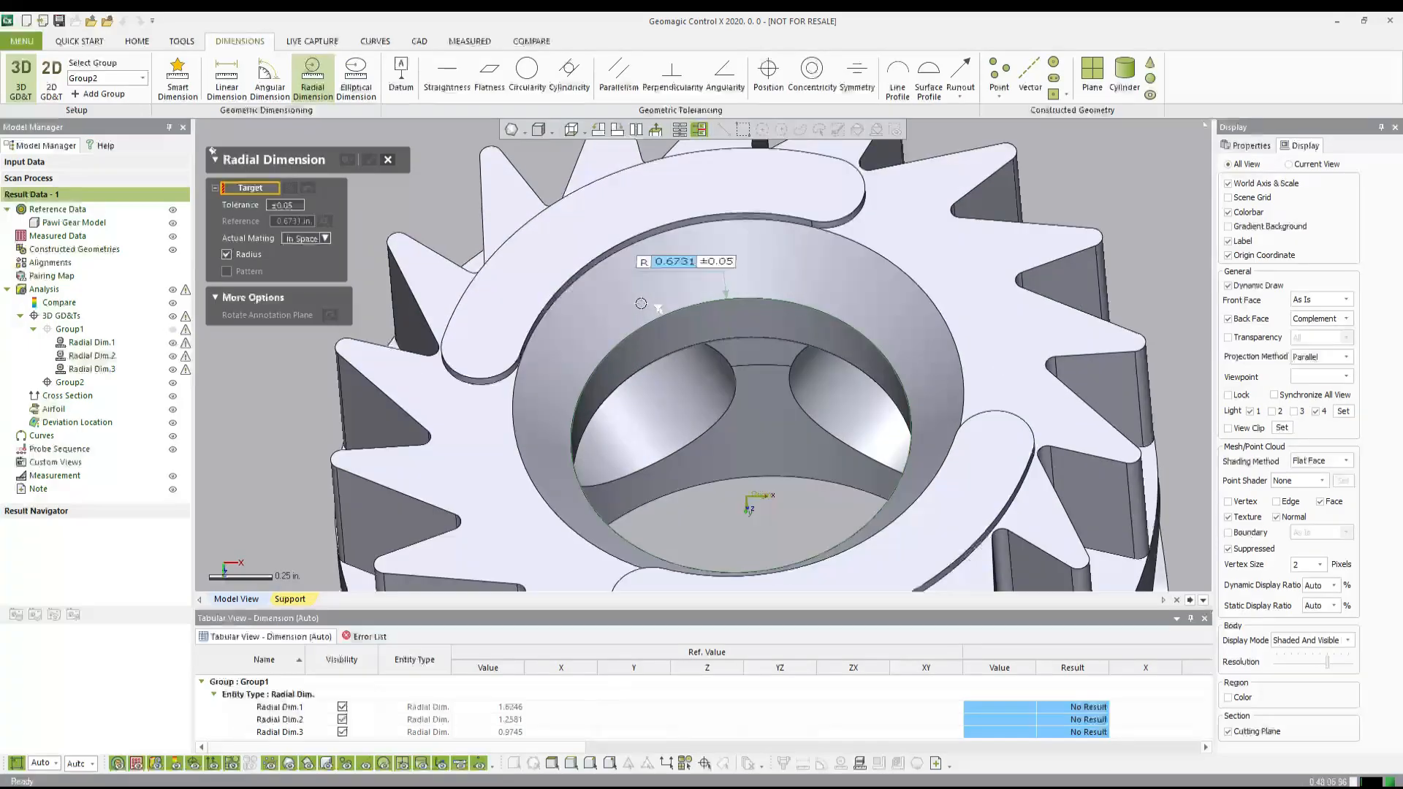
{"action": "left_click", "coordinate": [610, 252]}
{"action": "right_click_drag", "start_coordinate": [609, 252], "coordinate": [980, 478]}
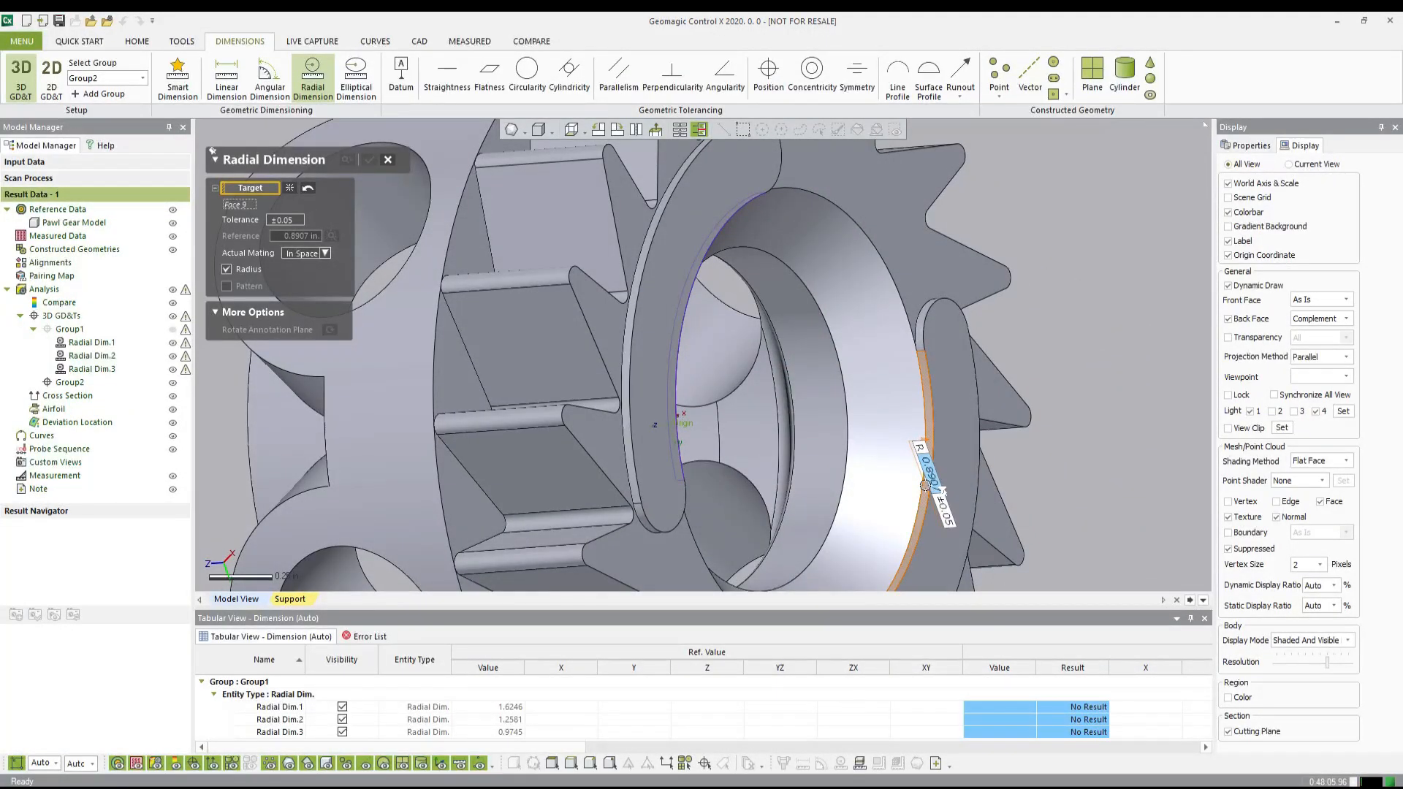
{"action": "left_click", "coordinate": [942, 489]}
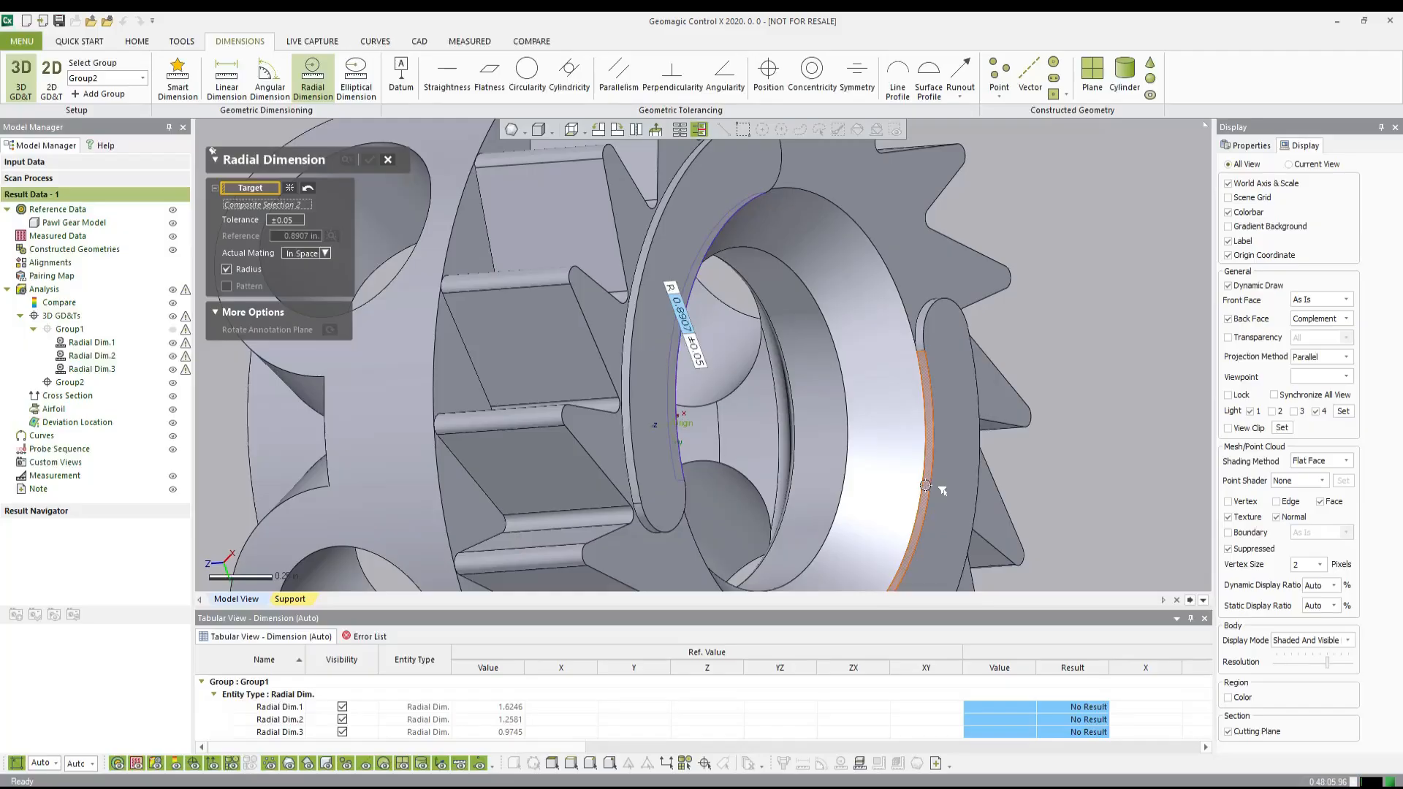
Step: Place the raised pads' radial dimension callout outside the gear's rim and accept the dimension with ±0.05 tolerance
{"action": "right_click_drag", "start_coordinate": [906, 475], "coordinate": [672, 465]}
{"action": "scroll", "coordinate": [769, 376], "scroll_direction": "down", "scroll_amount": 4}
{"action": "left_click_drag", "start_coordinate": [684, 358], "coordinate": [914, 211]}
{"action": "right_click_drag", "start_coordinate": [908, 255], "coordinate": [873, 400]}
{"action": "scroll", "coordinate": [873, 400], "scroll_direction": "down", "scroll_amount": 4}
{"action": "right_click_drag", "start_coordinate": [776, 353], "coordinate": [635, 411]}
{"action": "right_click_drag", "start_coordinate": [779, 469], "coordinate": [758, 455], "text": "ctrl"}
{"action": "left_click_drag", "start_coordinate": [807, 245], "coordinate": [765, 228]}
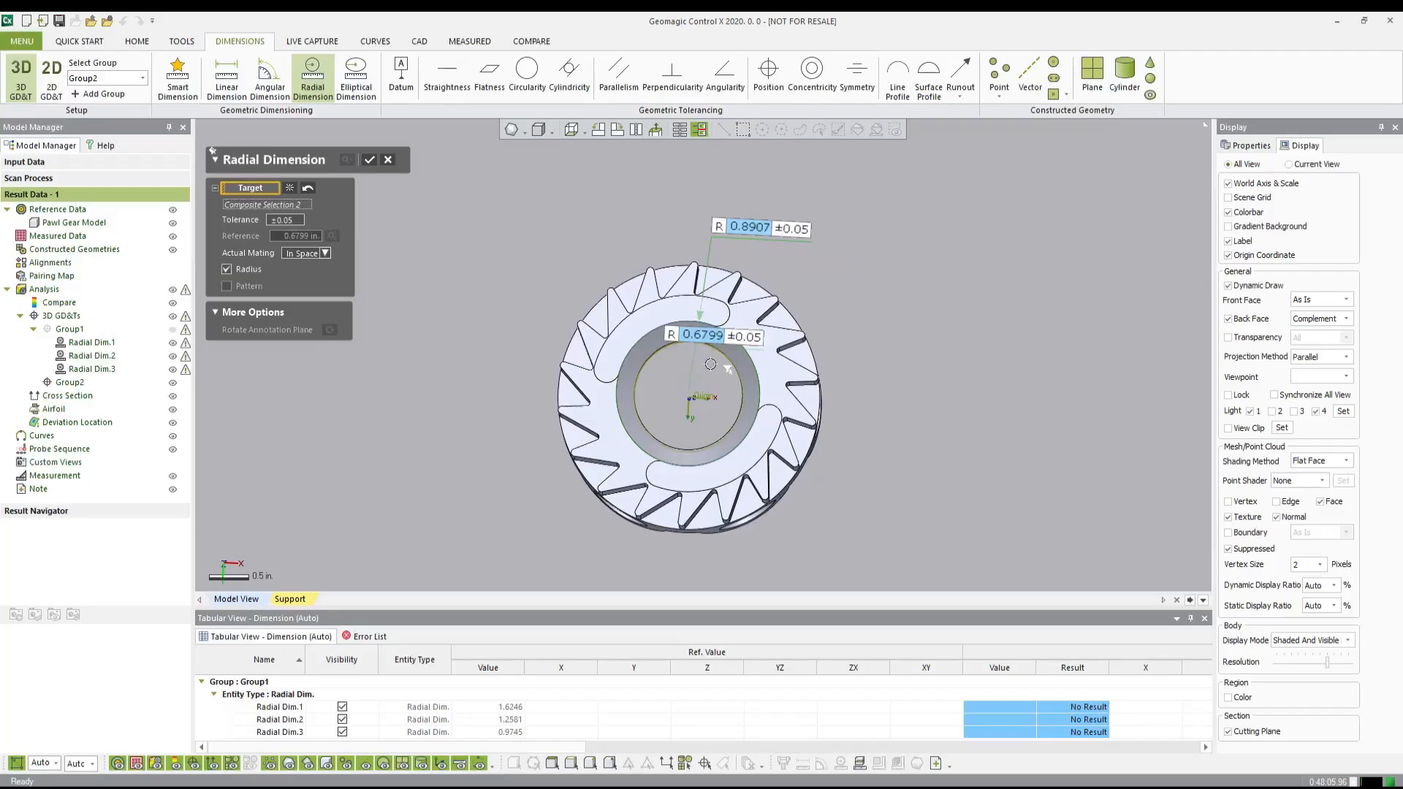
{"action": "right_click_drag", "start_coordinate": [698, 361], "coordinate": [707, 448]}
{"action": "scroll", "coordinate": [675, 391], "scroll_direction": "up", "scroll_amount": 3}
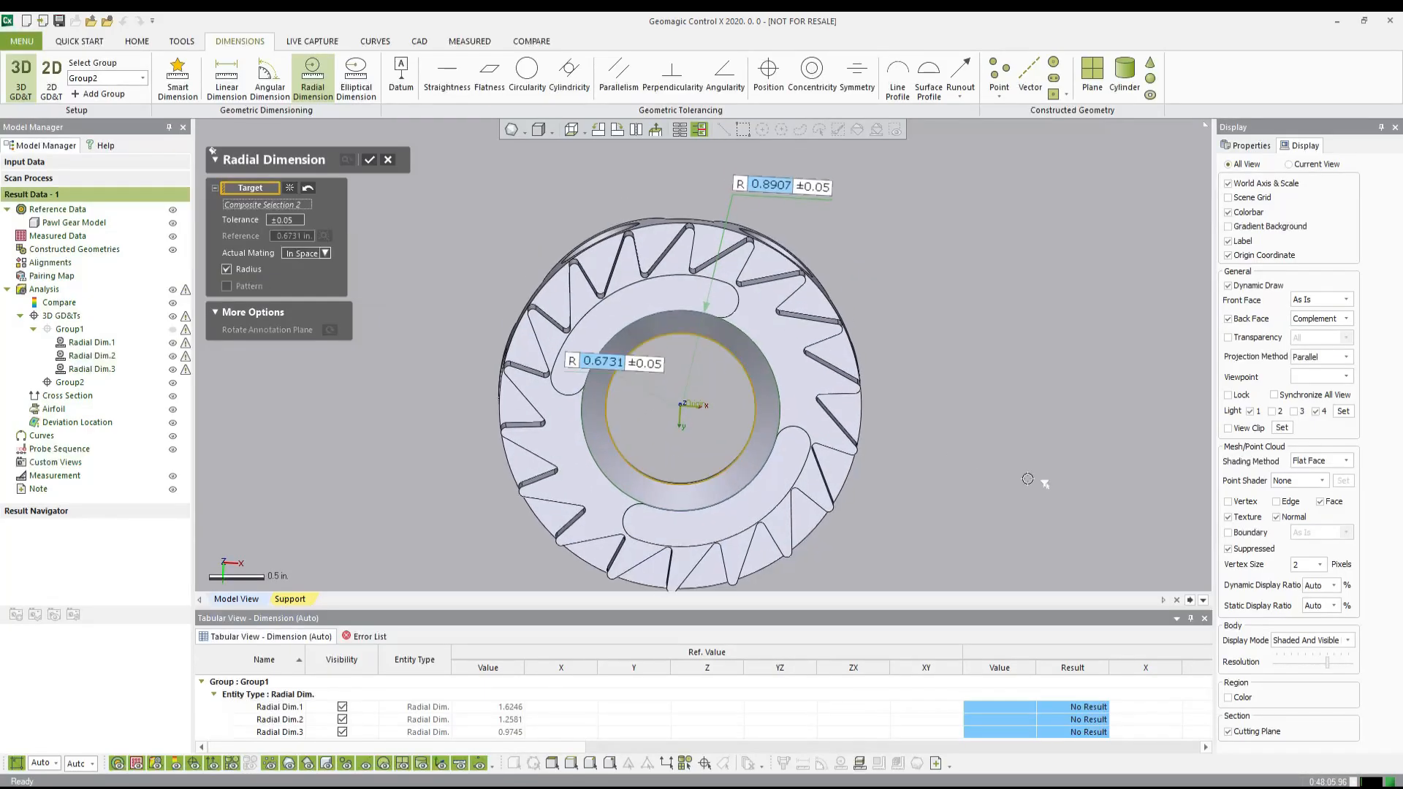
{"action": "right_click_drag", "start_coordinate": [1035, 482], "coordinate": [1012, 450]}
{"action": "right_click_drag", "start_coordinate": [780, 438], "coordinate": [776, 412], "text": "ctrl"}
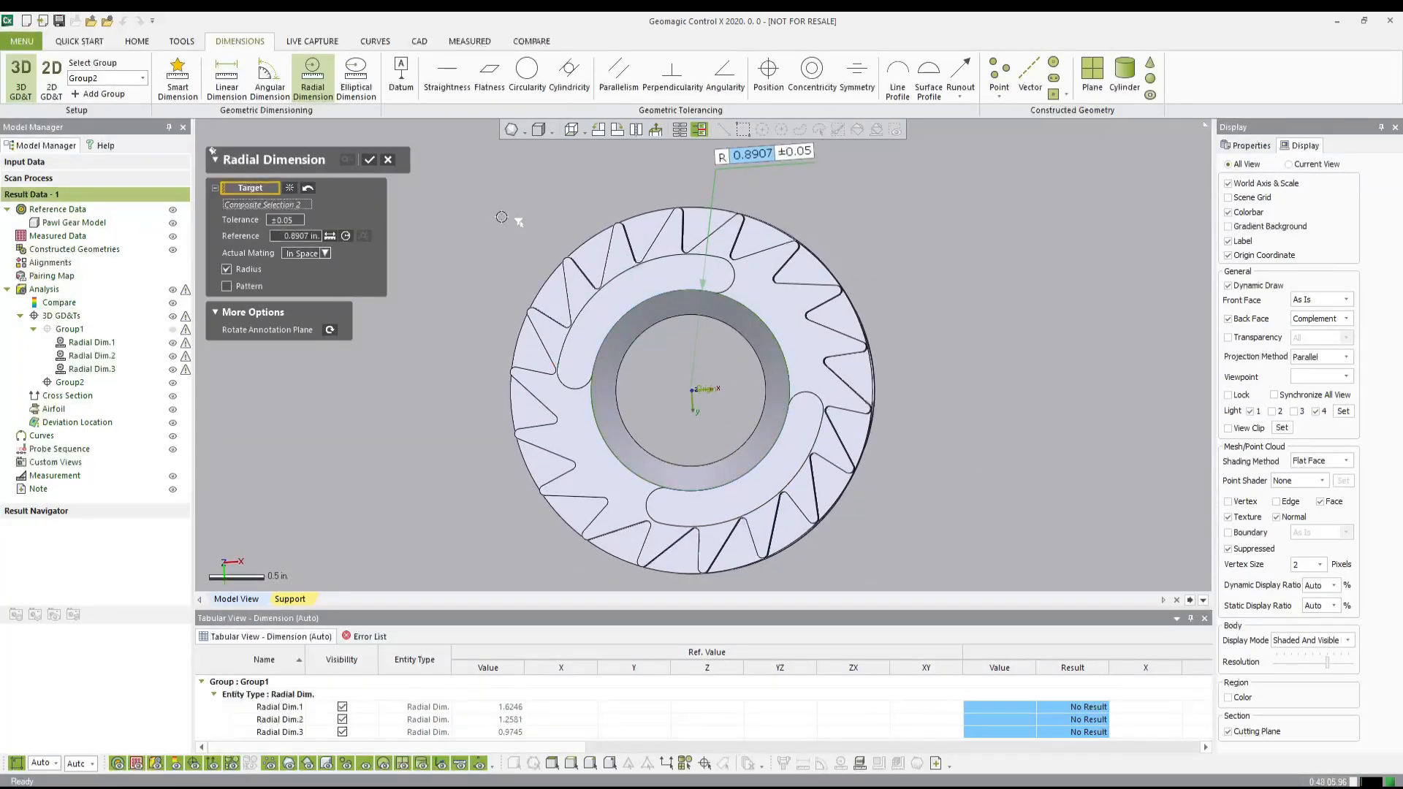
{"action": "left_click", "coordinate": [388, 161]}
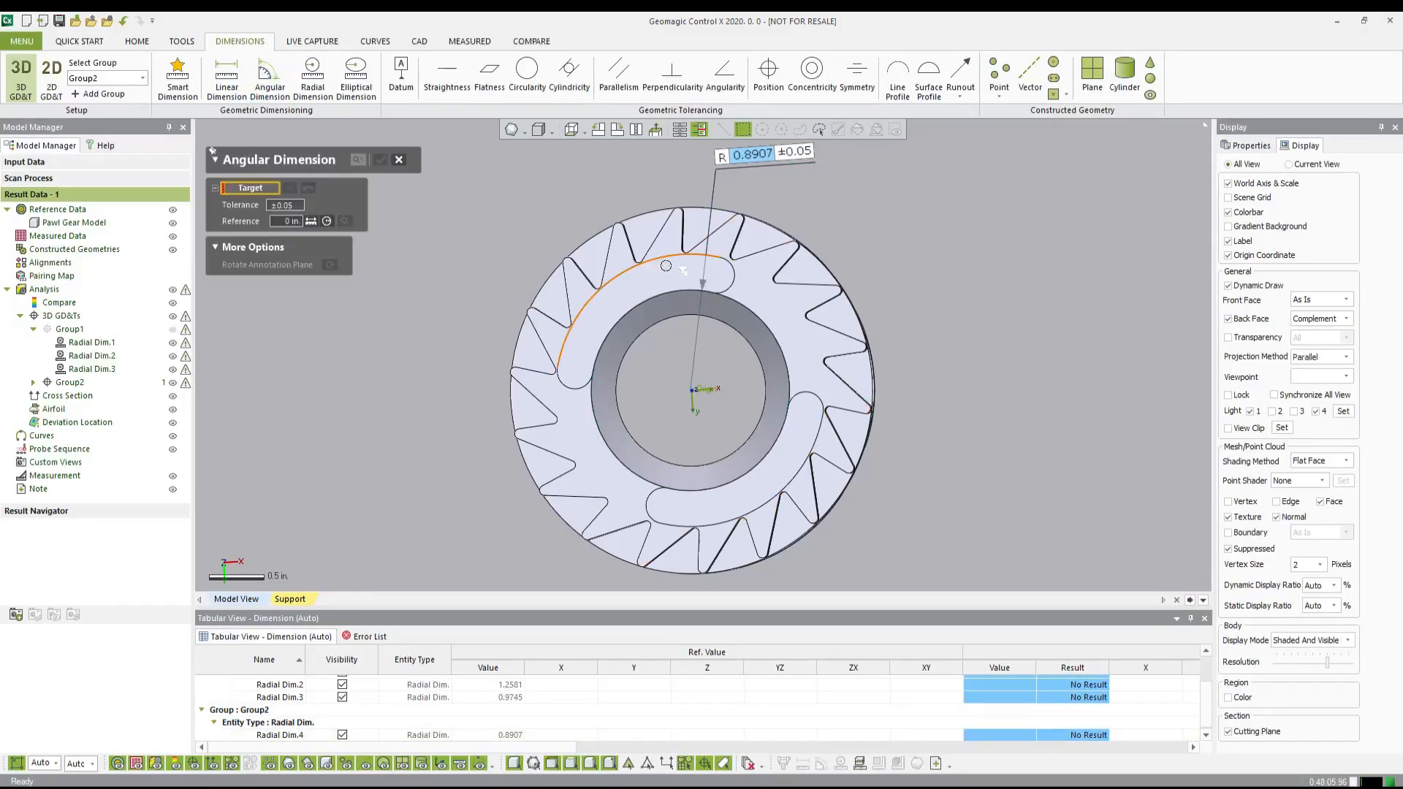
Step: Select the two neighbouring side faces of one ratchet tooth on the gear's toothed side as the angular dimension's target
{"action": "right_click_drag", "start_coordinate": [665, 266], "coordinate": [663, 318]}
{"action": "scroll", "coordinate": [576, 332], "scroll_direction": "up", "scroll_amount": 3}
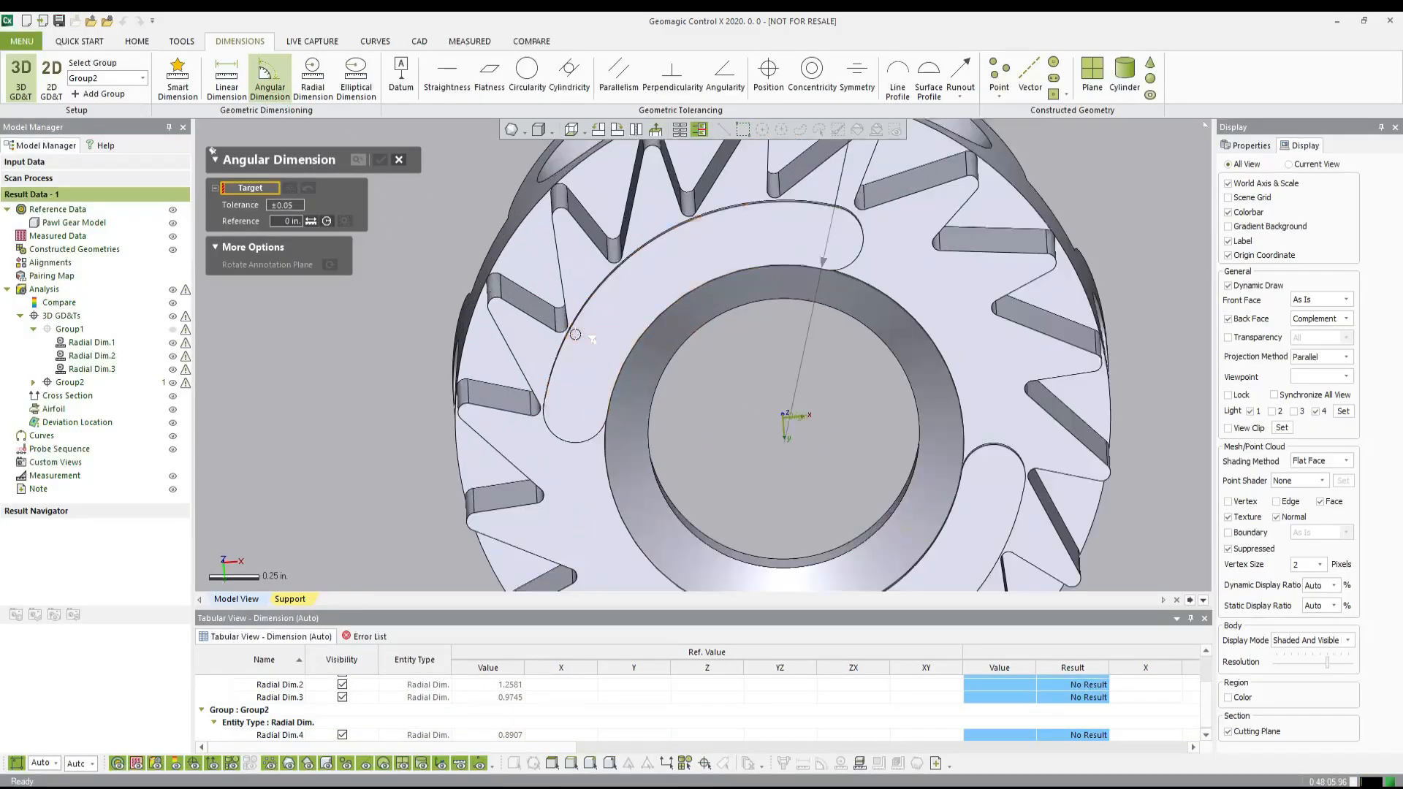
{"action": "left_click", "coordinate": [528, 308]}
{"action": "right_click_drag", "start_coordinate": [582, 379], "coordinate": [648, 270]}
{"action": "left_click", "coordinate": [504, 310]}
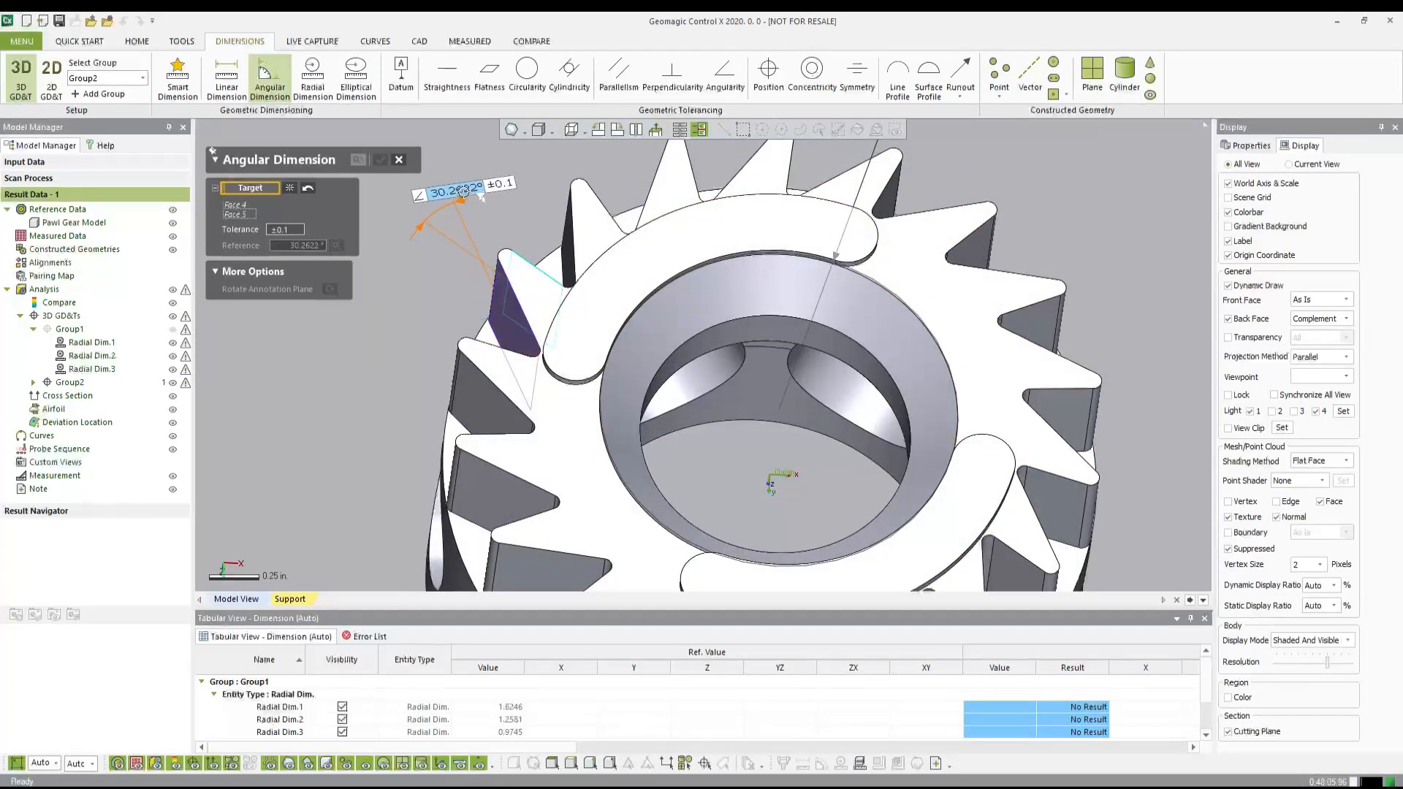
{"action": "right_click_drag", "start_coordinate": [542, 207], "coordinate": [537, 238]}
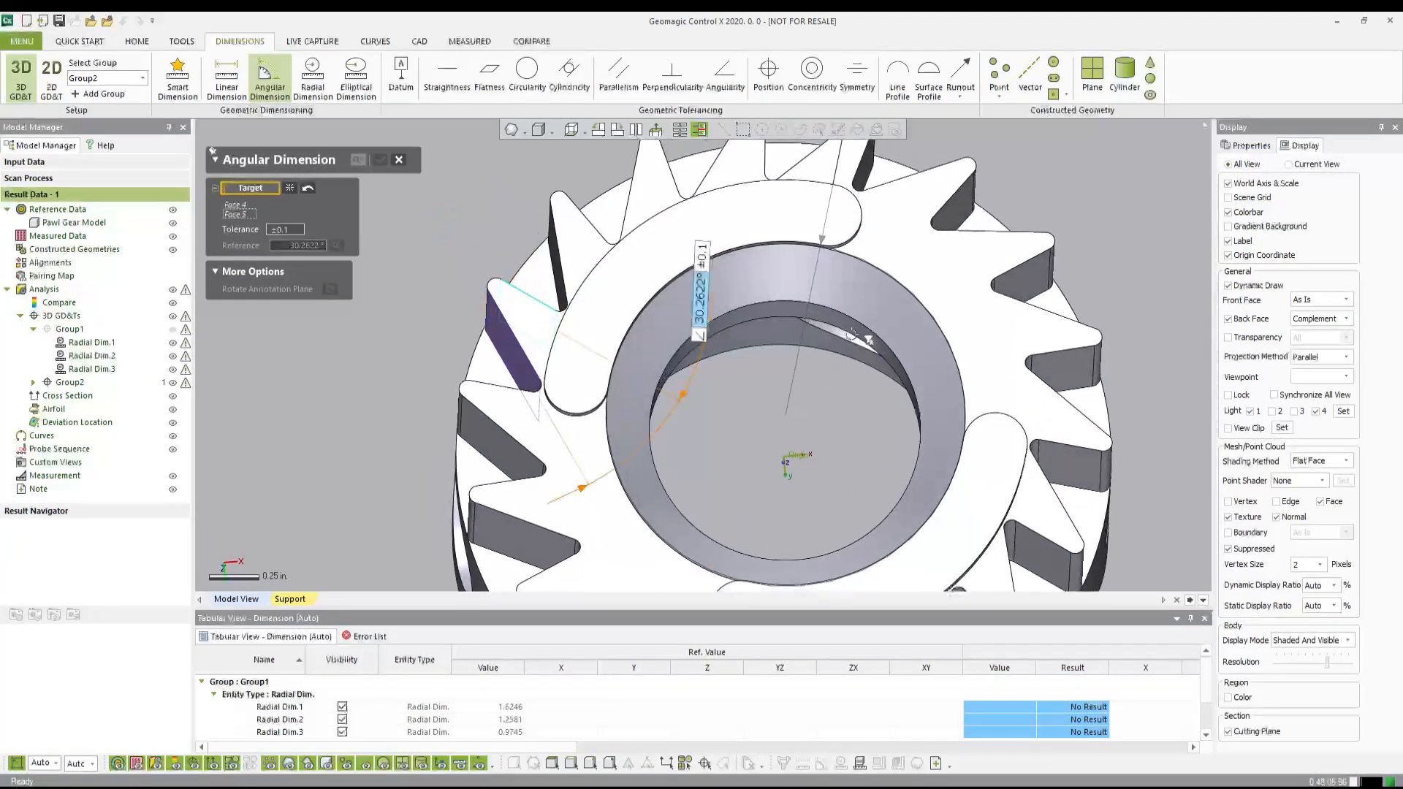
{"action": "right_click_drag", "start_coordinate": [851, 334], "coordinate": [833, 318]}
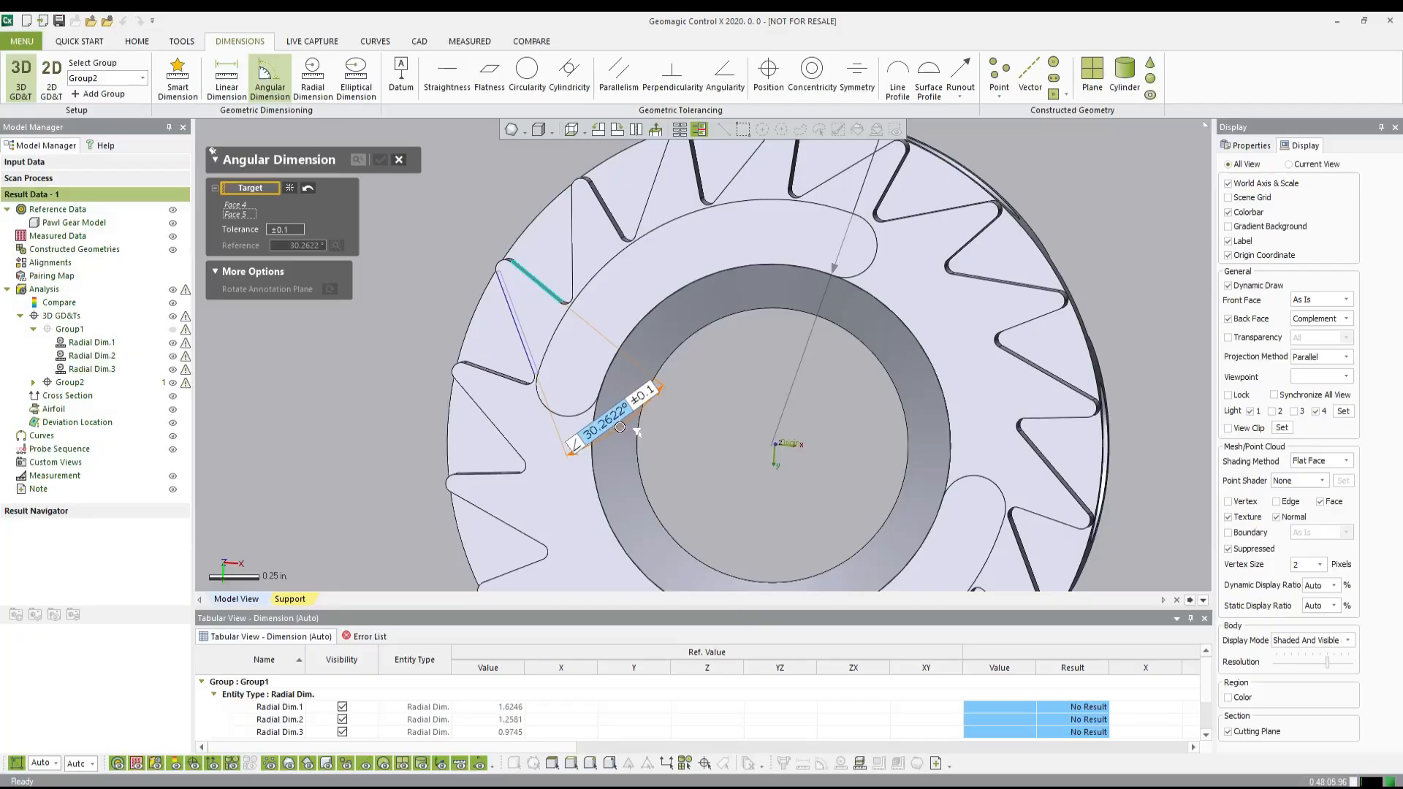
Step: Place the tooth's angular dimension callout over the gear's inner ring and accept it with ±0.1 tolerance
{"action": "left_click", "coordinate": [620, 426]}
{"action": "scroll", "coordinate": [676, 428], "scroll_direction": "down", "scroll_amount": 3}
{"action": "right_click_drag", "start_coordinate": [676, 429], "coordinate": [744, 448]}
{"action": "scroll", "coordinate": [700, 404], "scroll_direction": "down", "scroll_amount": 2}
{"action": "left_click_drag", "start_coordinate": [617, 363], "coordinate": [622, 366]}
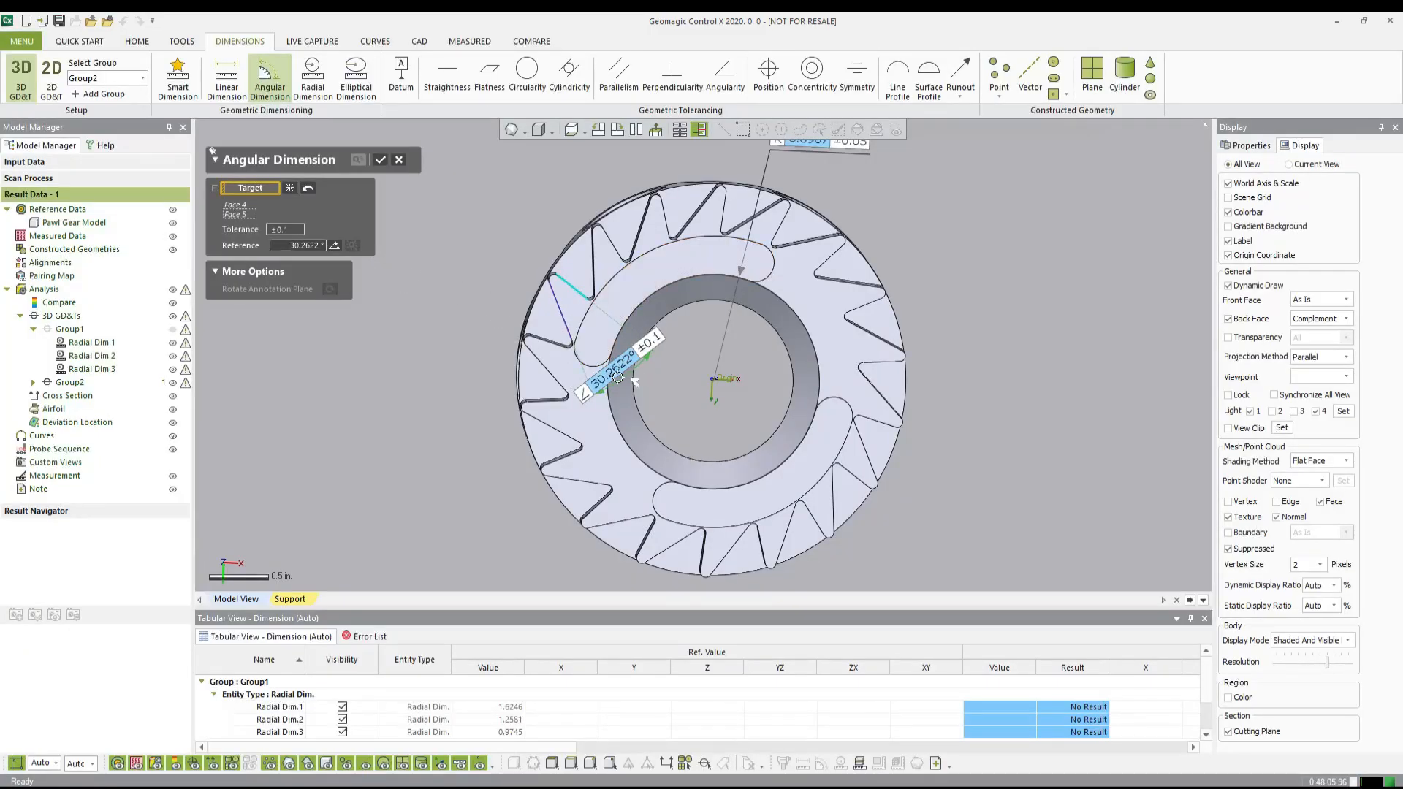
{"action": "right_click_drag", "start_coordinate": [735, 407], "coordinate": [727, 409]}
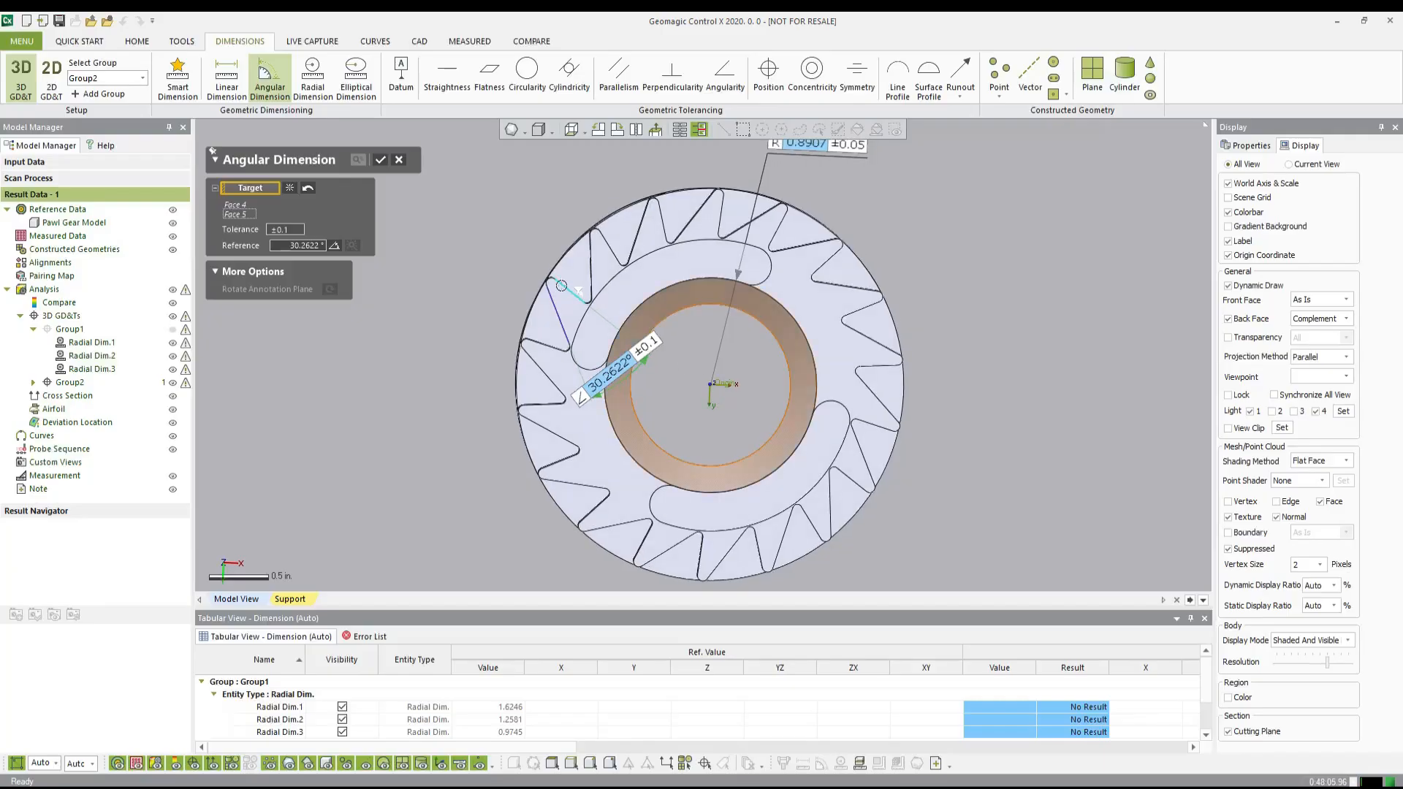
{"action": "left_click", "coordinate": [398, 161]}
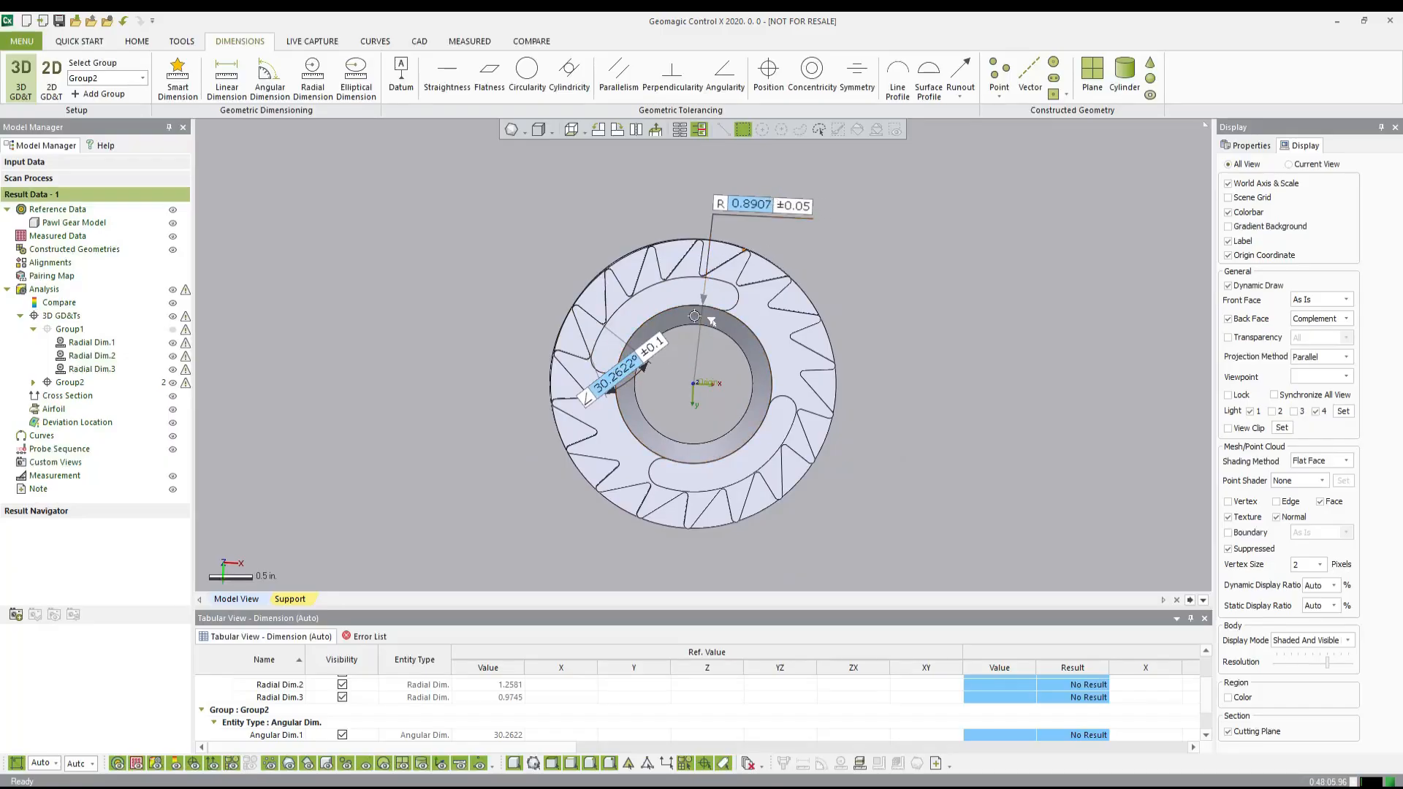
Step: Spread Group2's radial and angular callouts in a straight-on view of the toothed side and save it as the group's viewpoint
{"action": "left_click", "coordinate": [575, 130]}
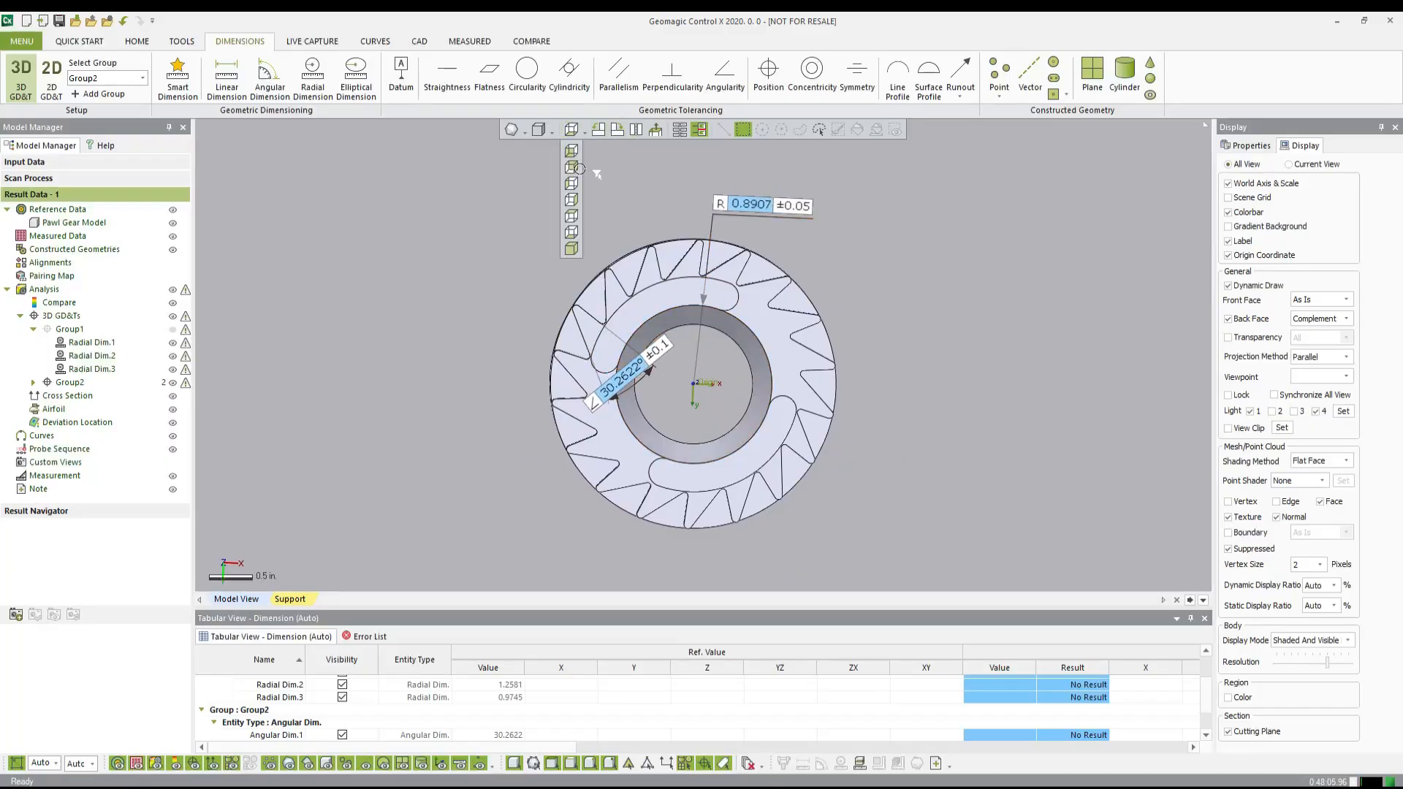
{"action": "left_click", "coordinate": [572, 232]}
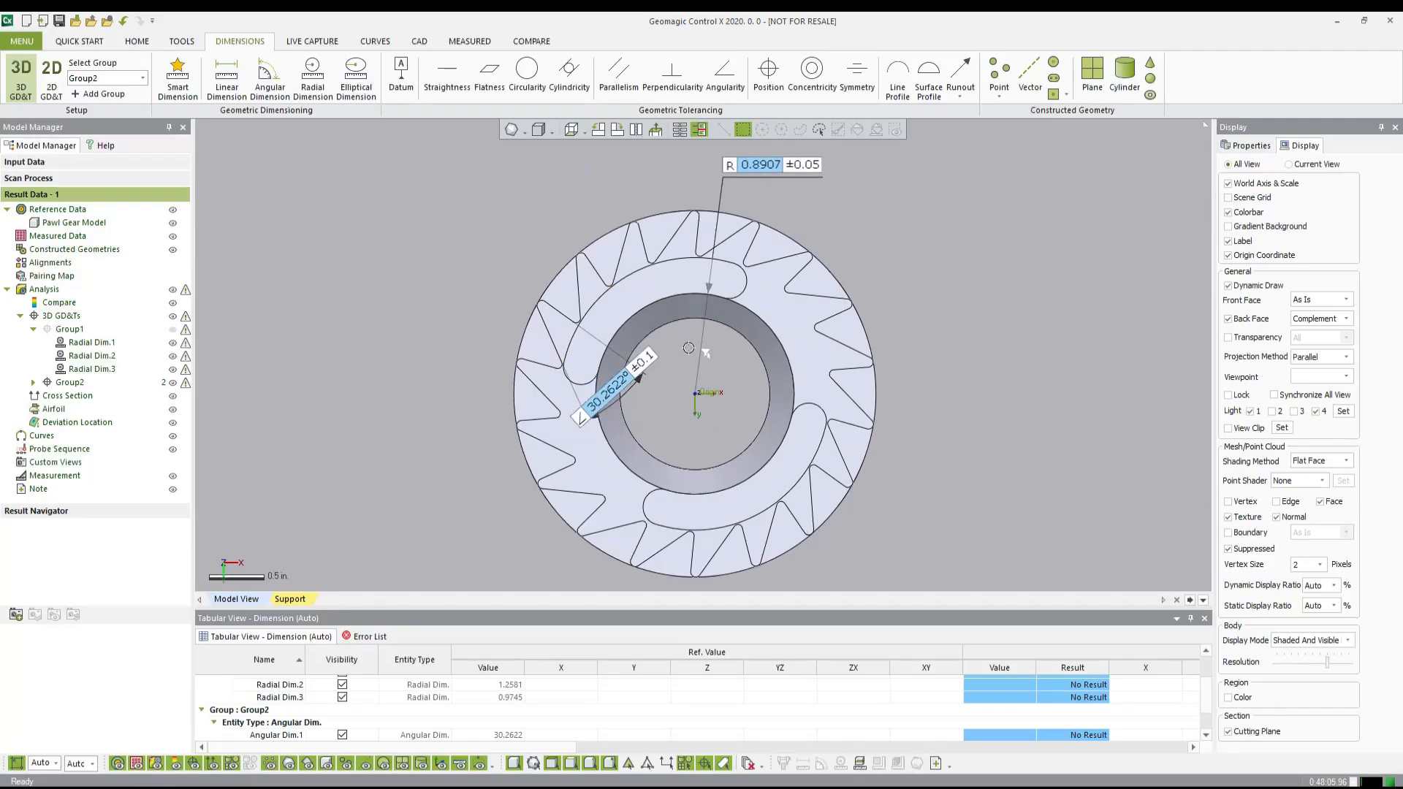
{"action": "left_click_drag", "start_coordinate": [765, 168], "coordinate": [793, 172]}
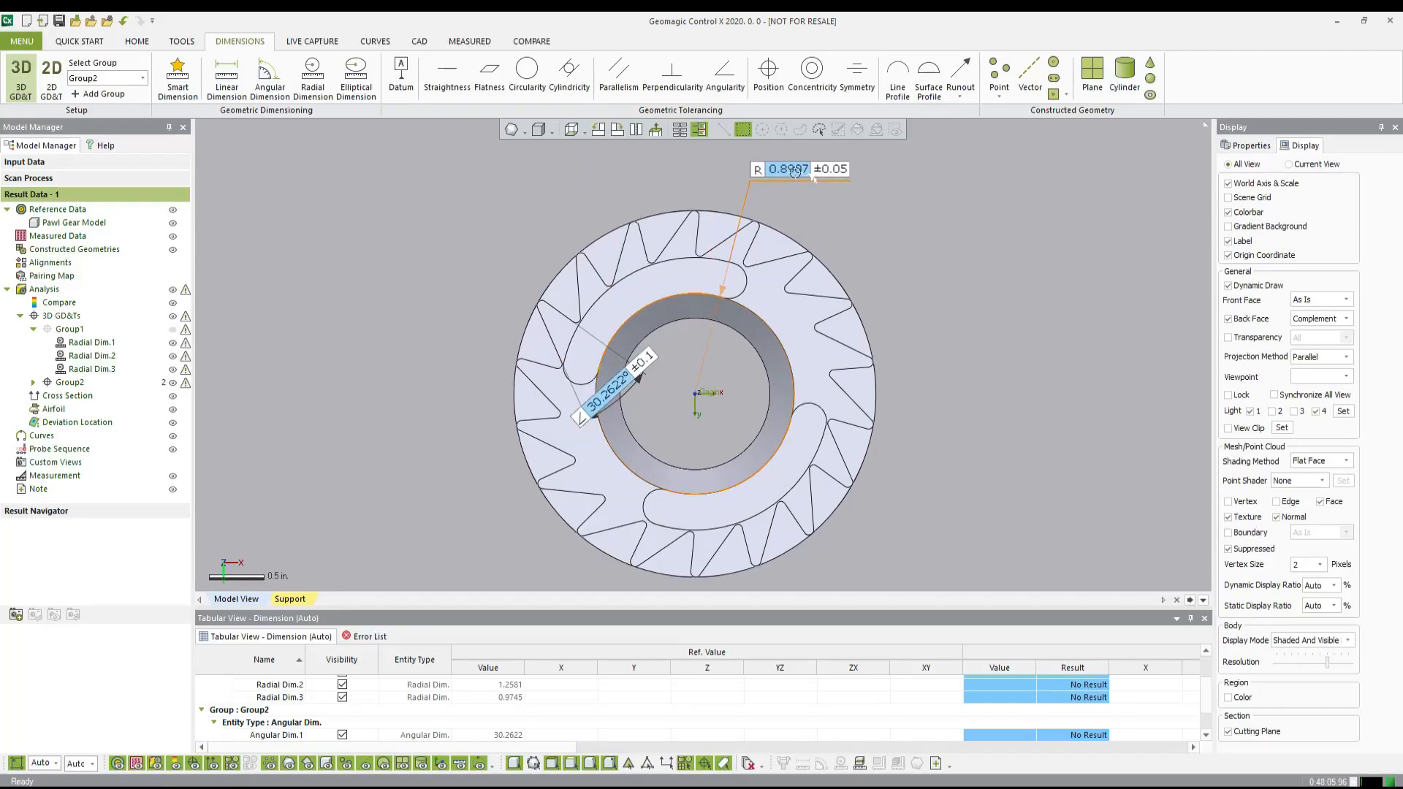
{"action": "left_click_drag", "start_coordinate": [633, 393], "coordinate": [526, 429]}
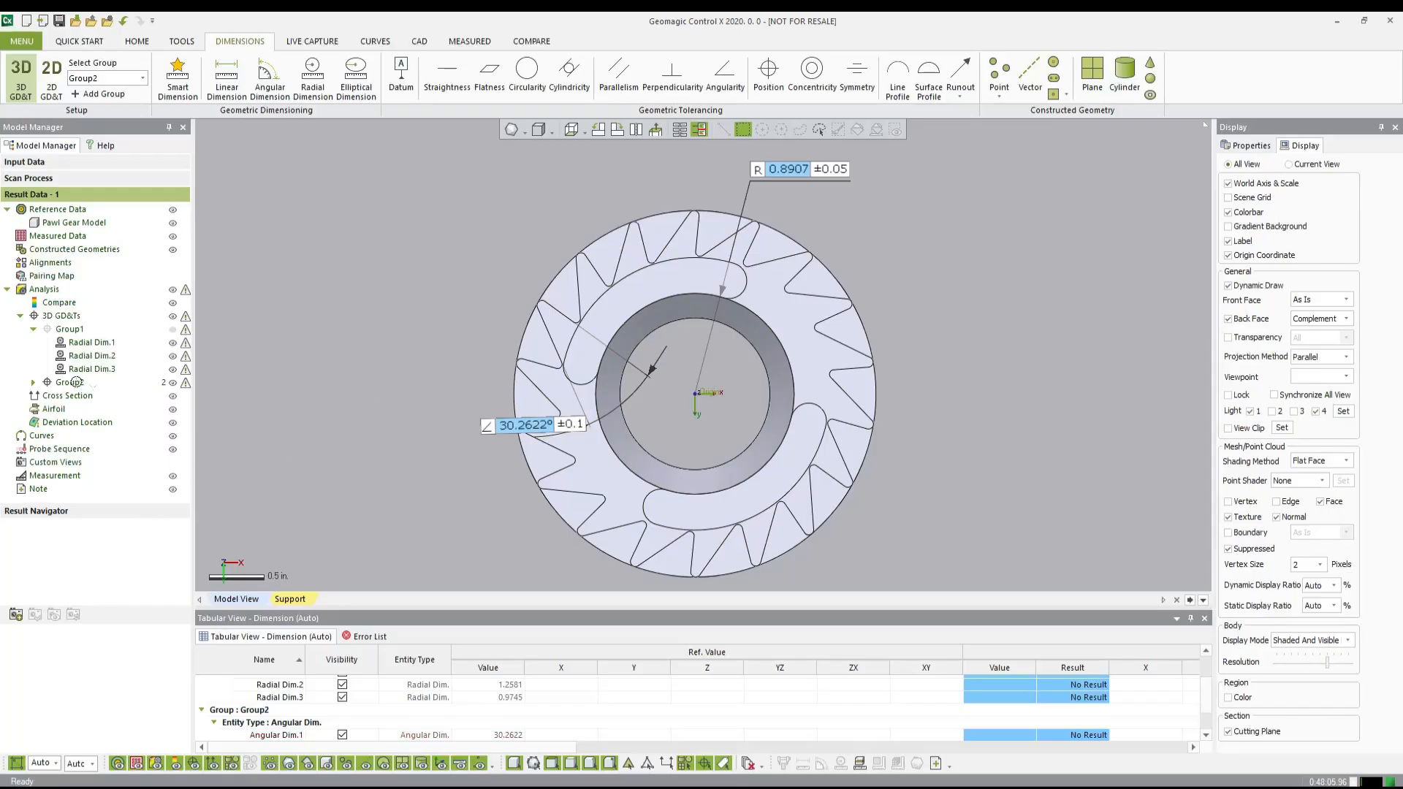
{"action": "left_click", "coordinate": [33, 382]}
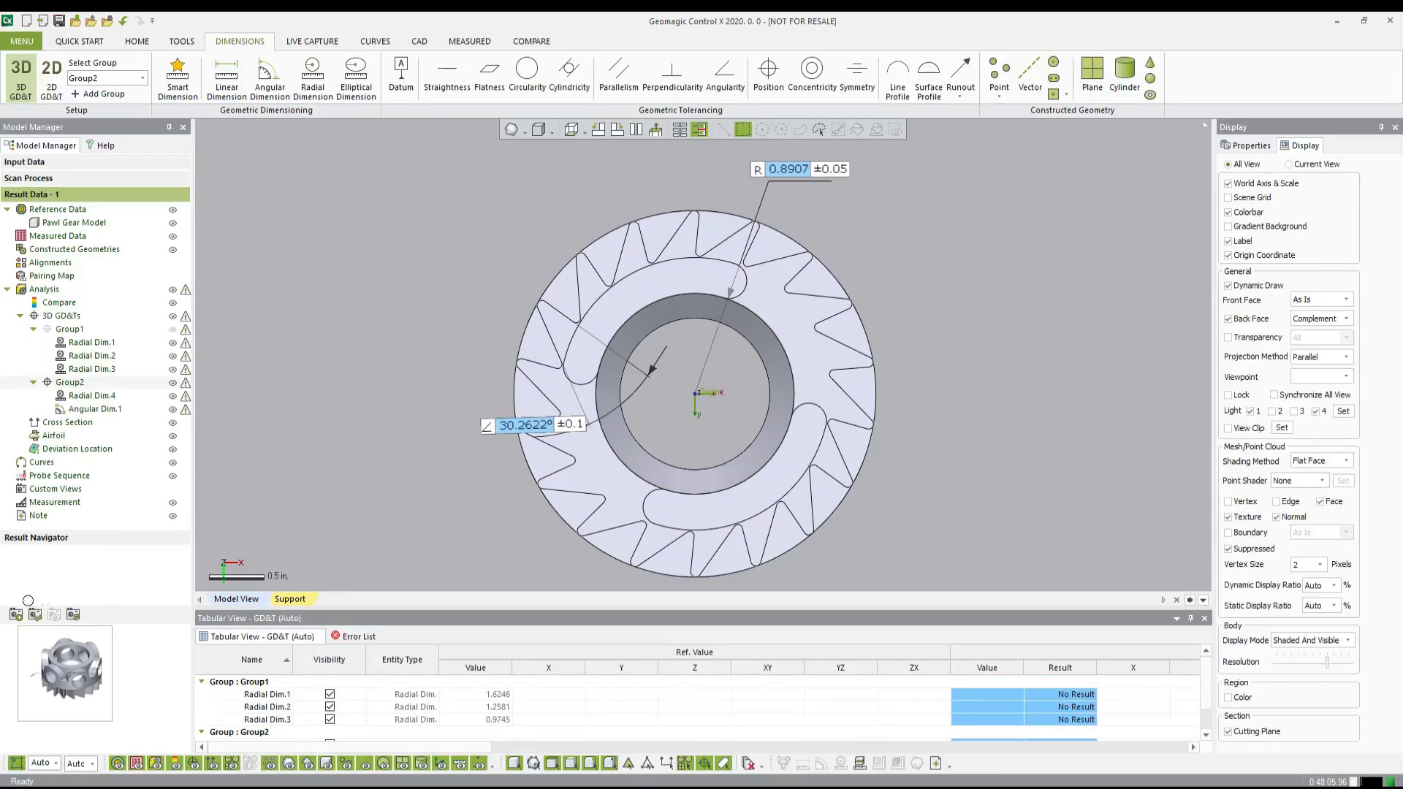
{"action": "left_click", "coordinate": [74, 616]}
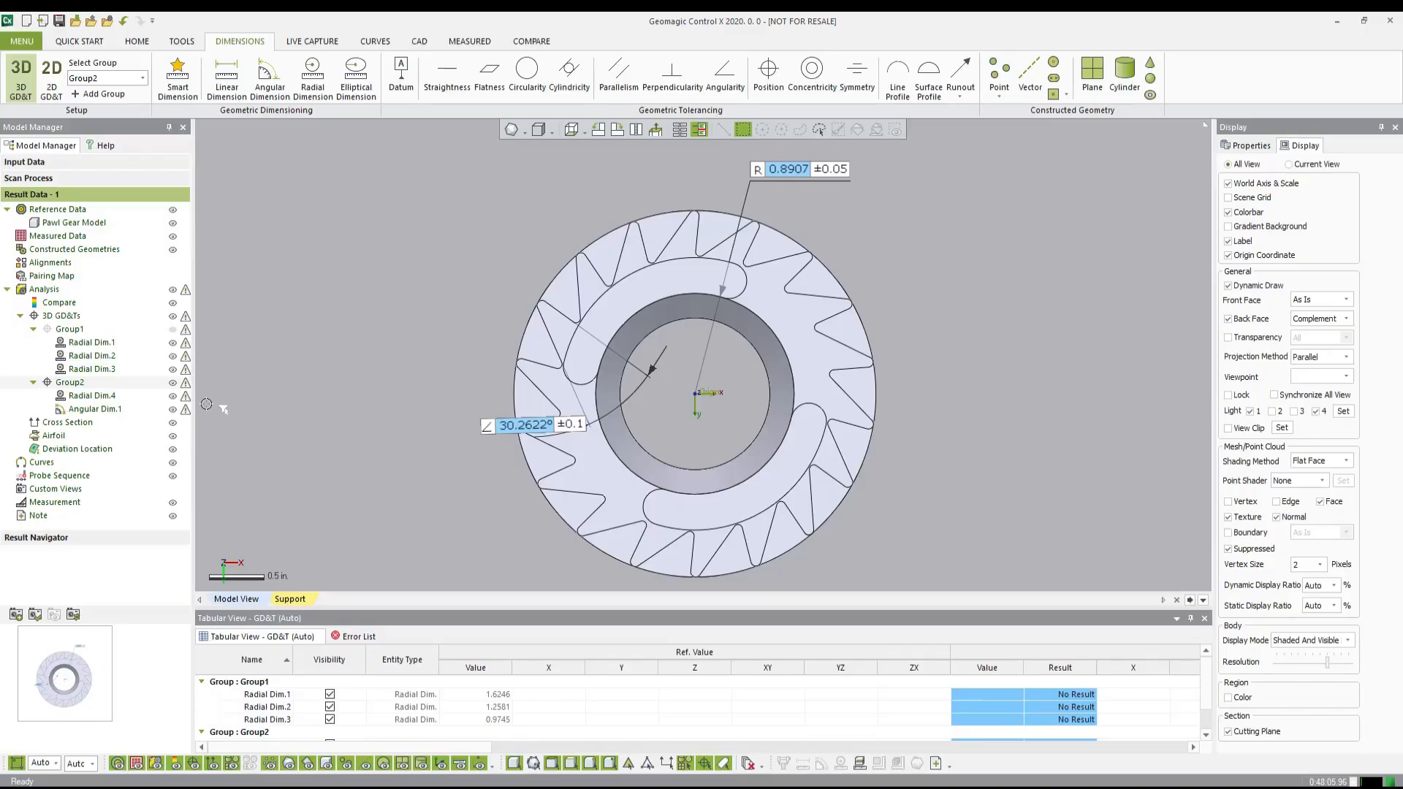
Step: Compare the two groups by showing Group1 and Group2 together, and hide Group1 again
{"action": "left_click", "coordinate": [173, 383]}
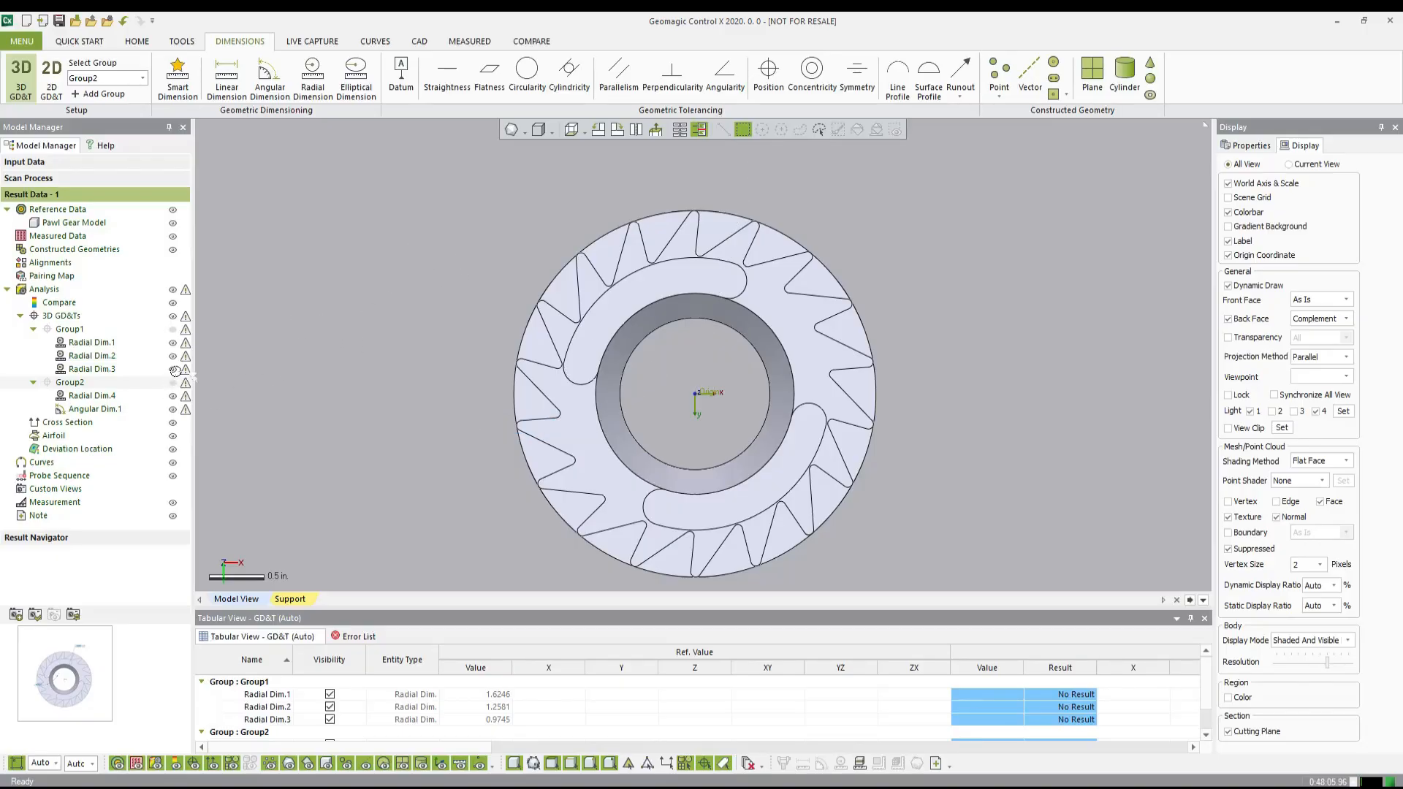
{"action": "left_click", "coordinate": [172, 329]}
{"action": "left_click", "coordinate": [173, 383]}
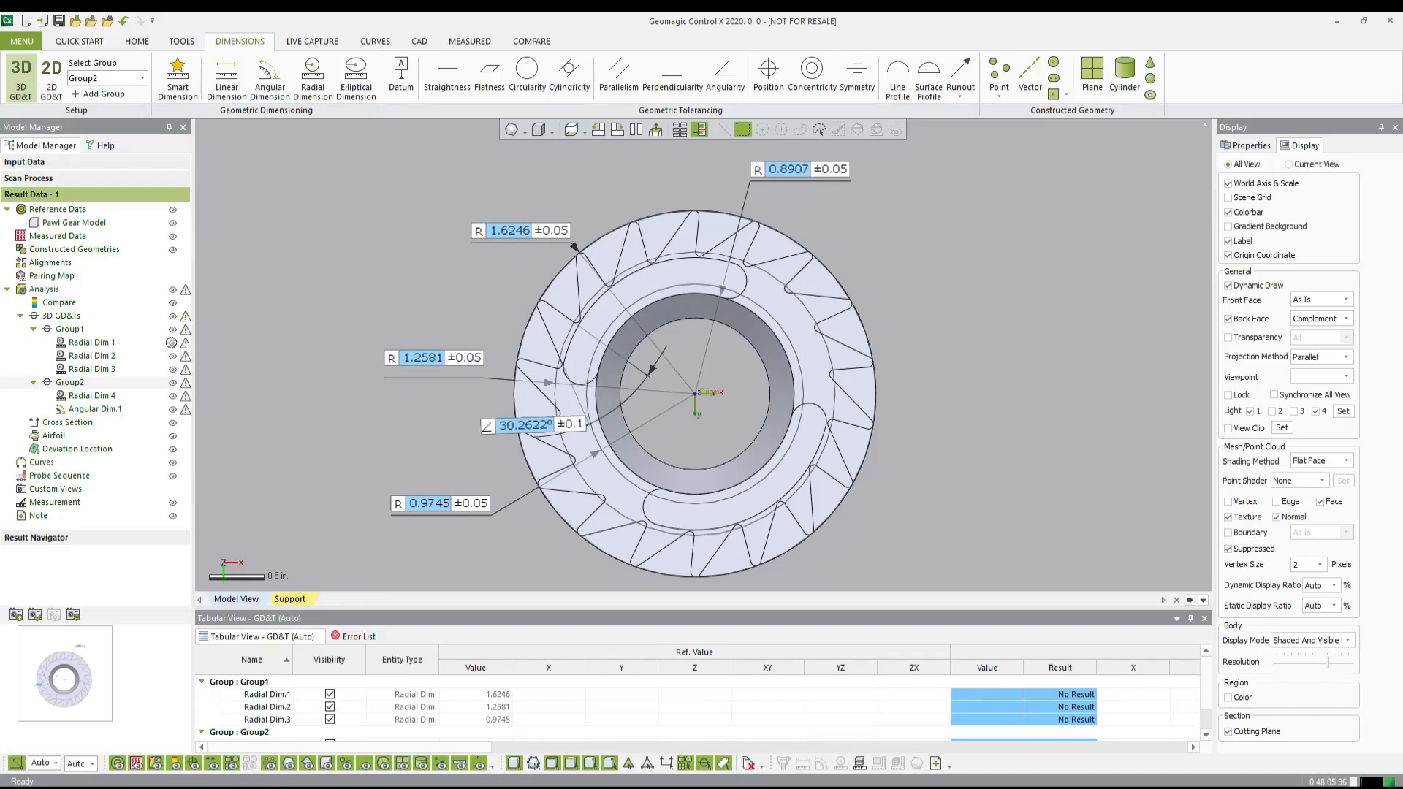
{"action": "left_click", "coordinate": [173, 329]}
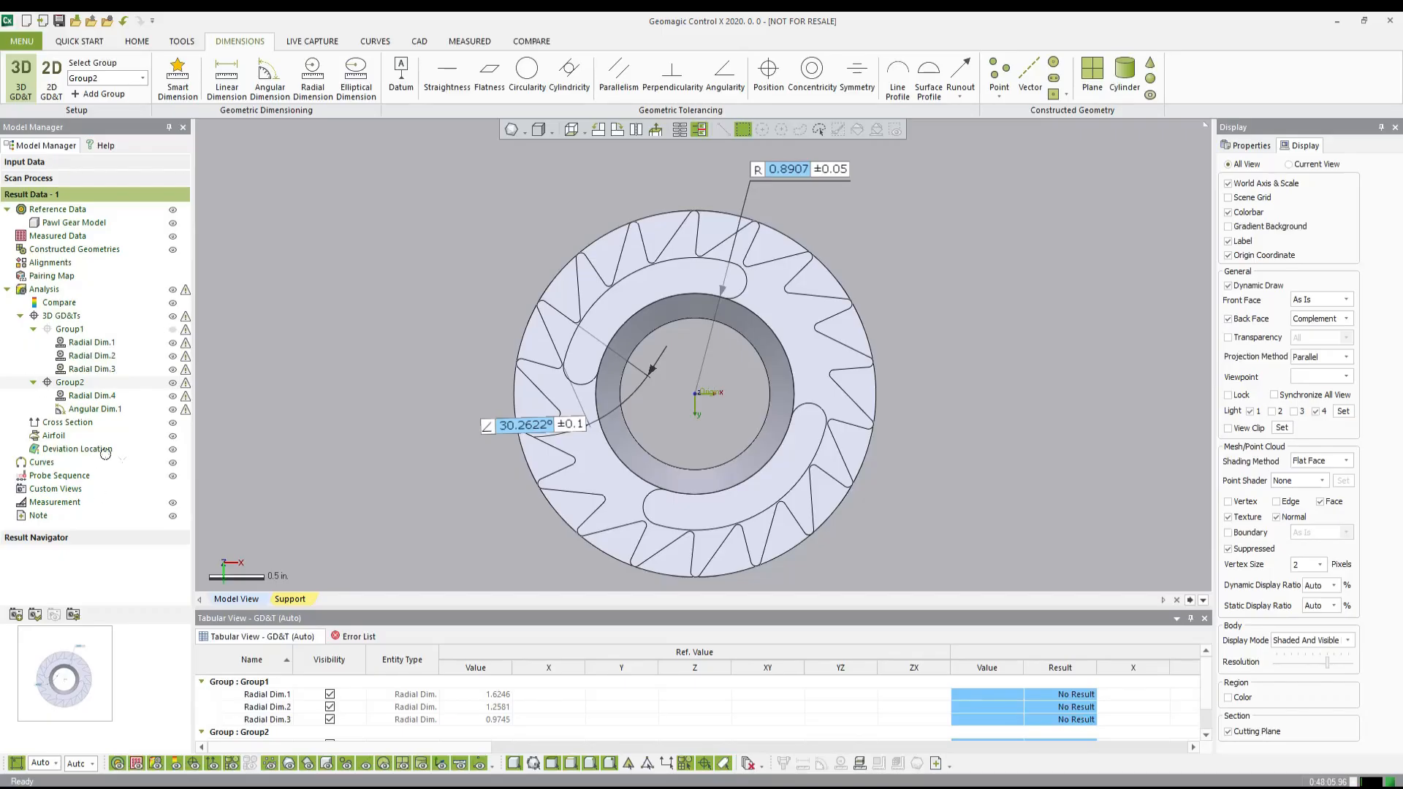
Step: Apply Group1's saved viewpoint and move the outer rim's radial callout farther away from the gear
{"action": "left_click", "coordinate": [73, 330]}
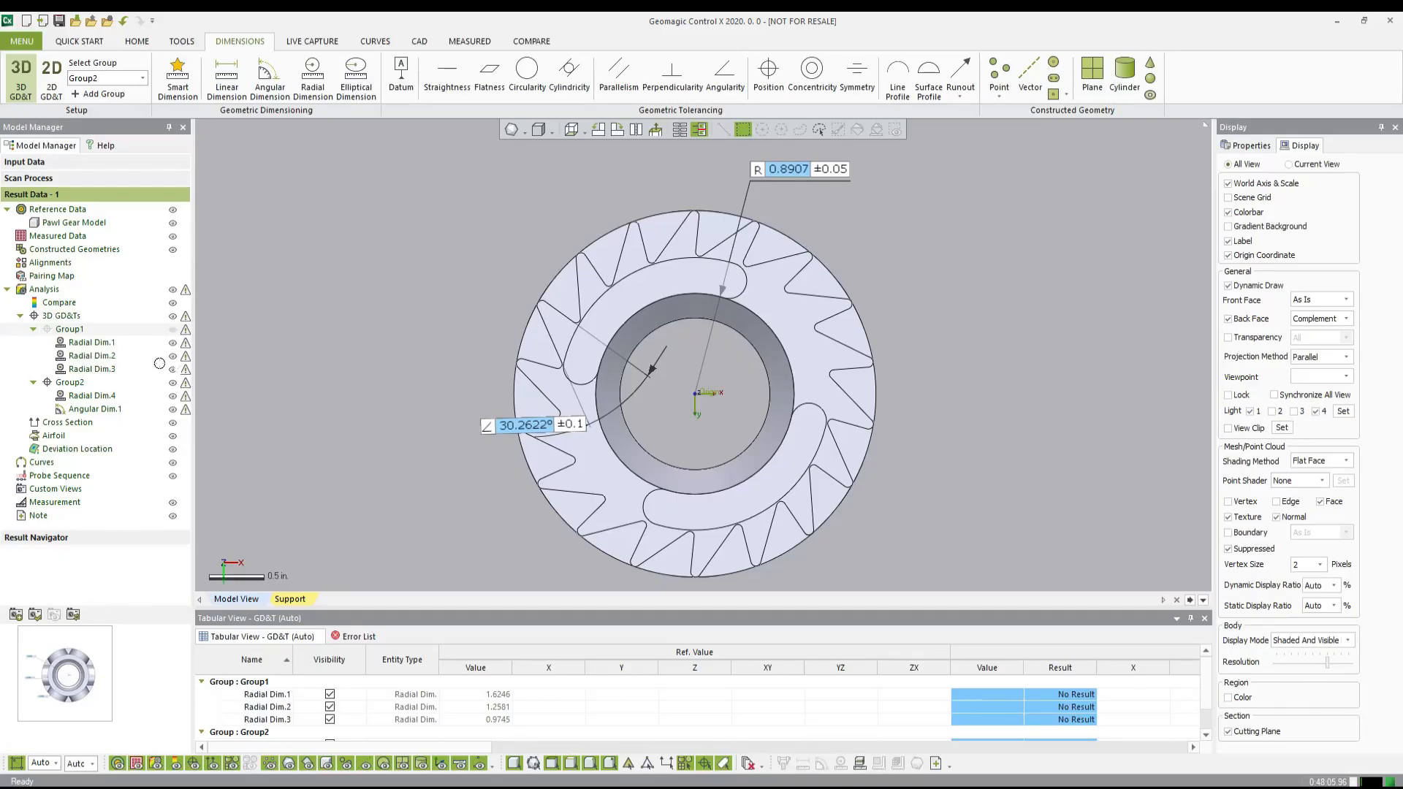
{"action": "left_click", "coordinate": [35, 616]}
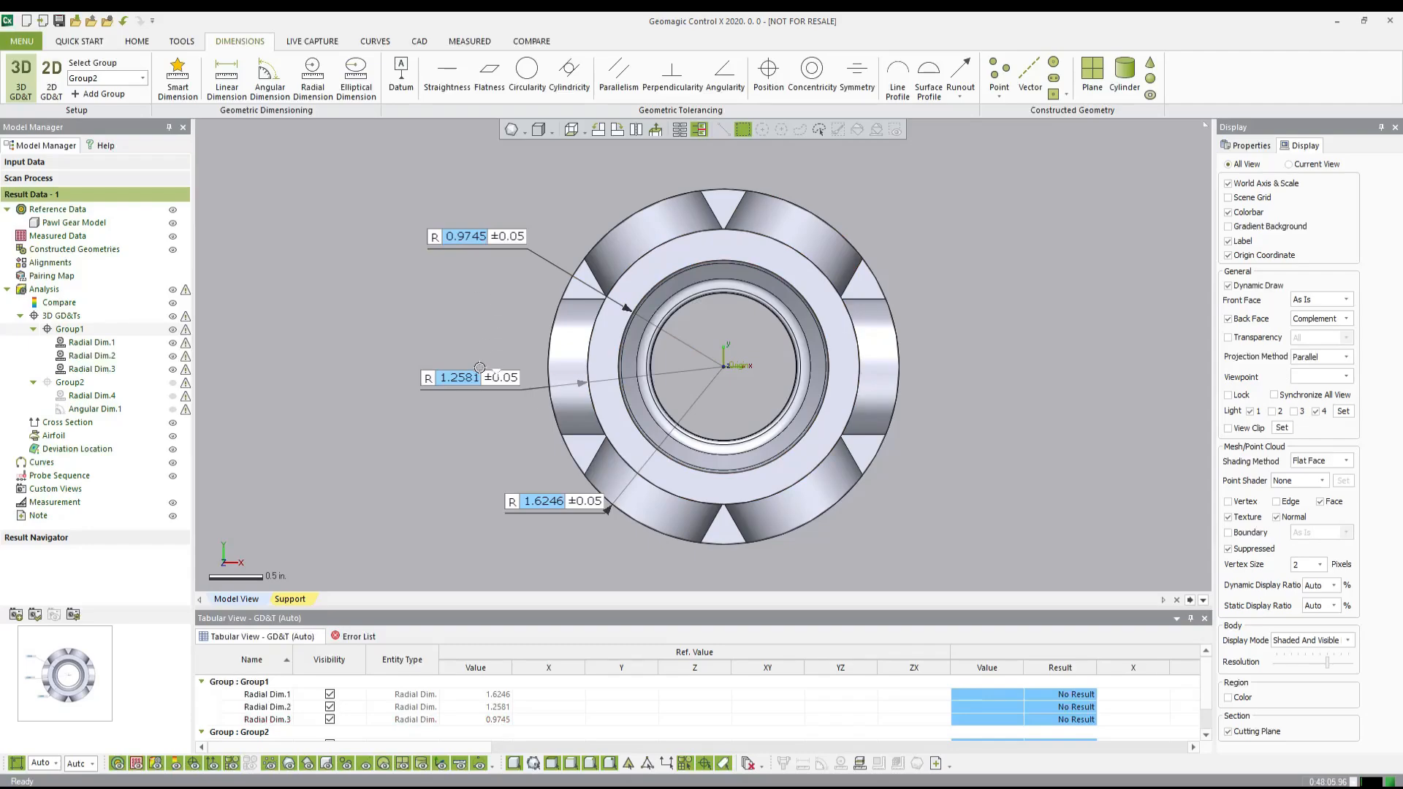
{"action": "left_click_drag", "start_coordinate": [529, 504], "coordinate": [496, 519]}
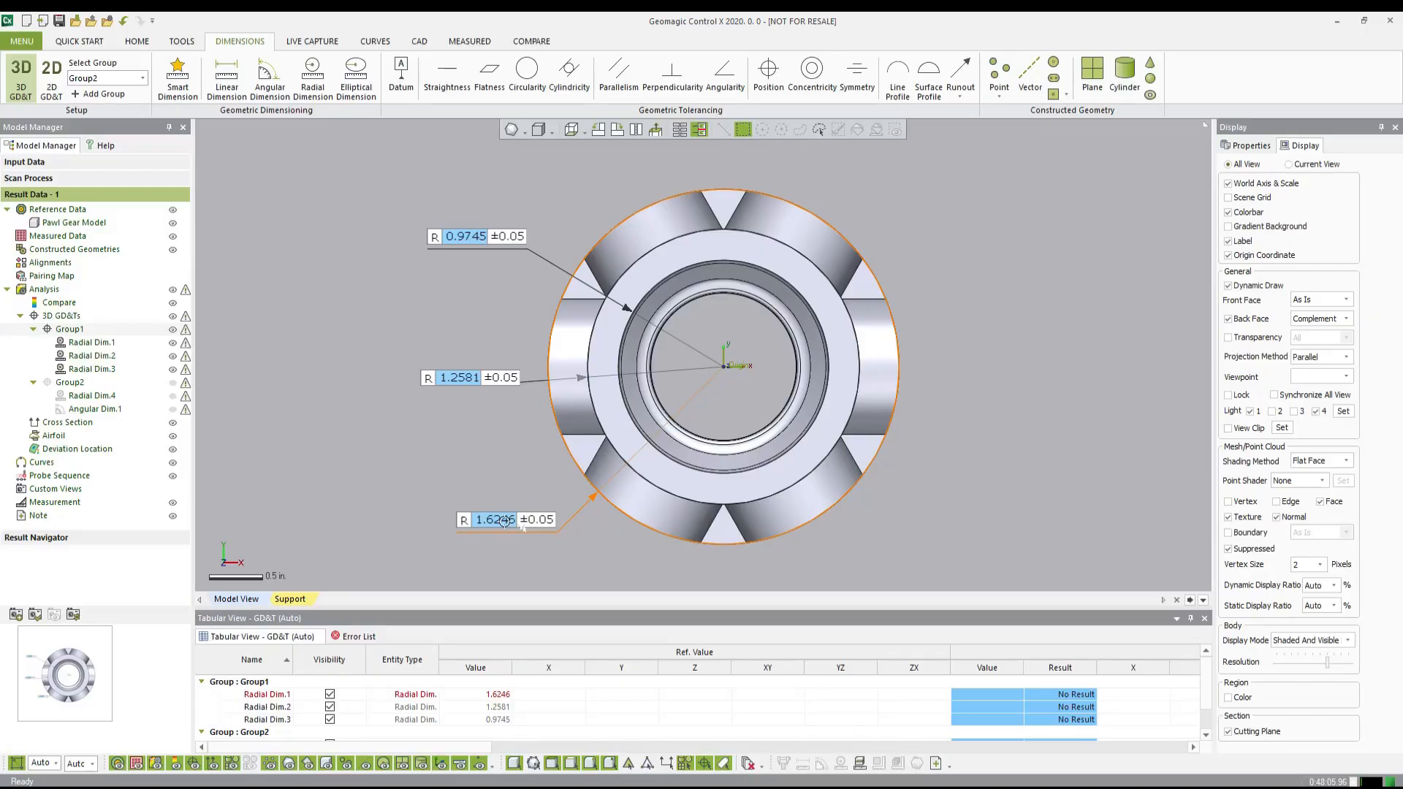
Step: Move Radial Dim.1 from Group1 to Group2
{"action": "left_click", "coordinate": [112, 345]}
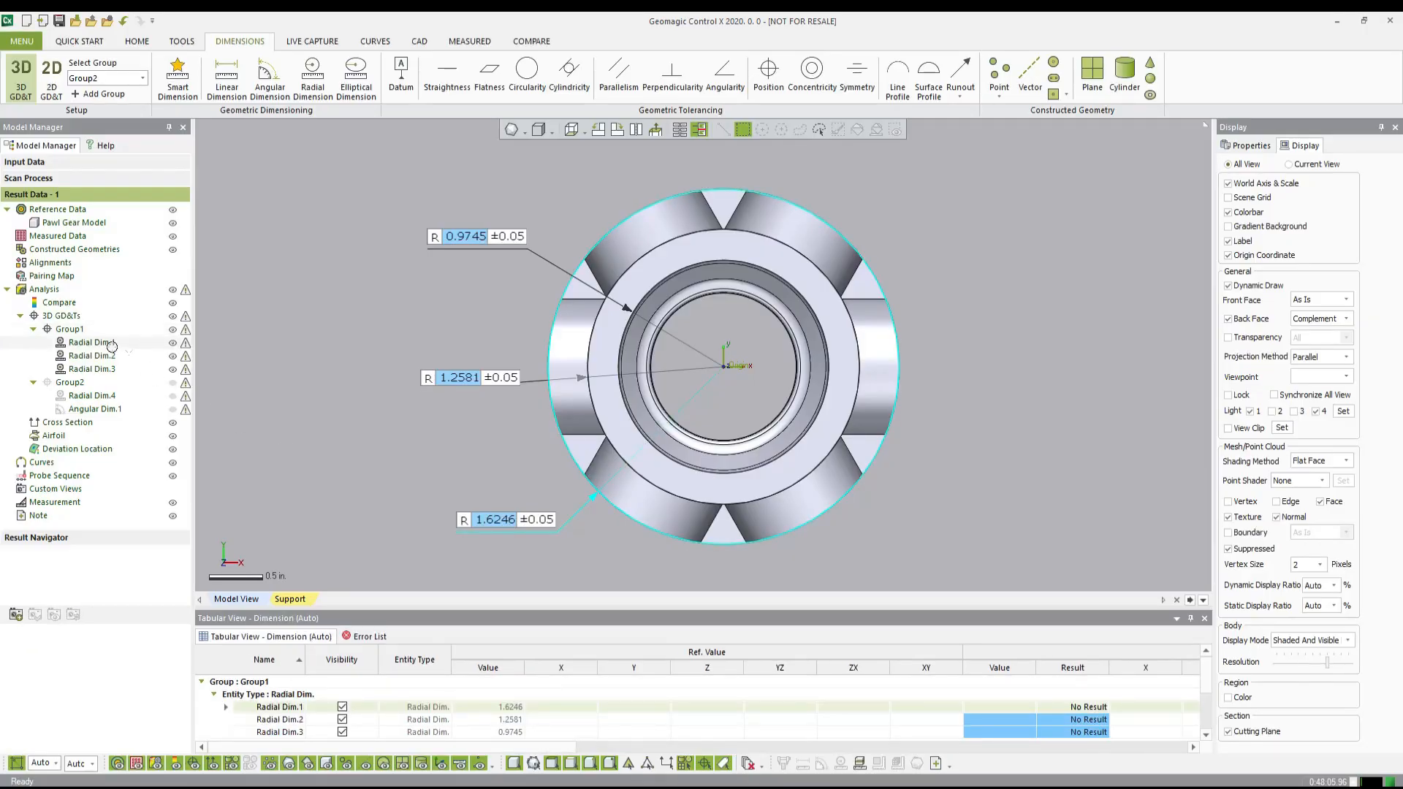
{"action": "right_click", "coordinate": [111, 345]}
{"action": "mouse_move", "coordinate": [211, 351]}
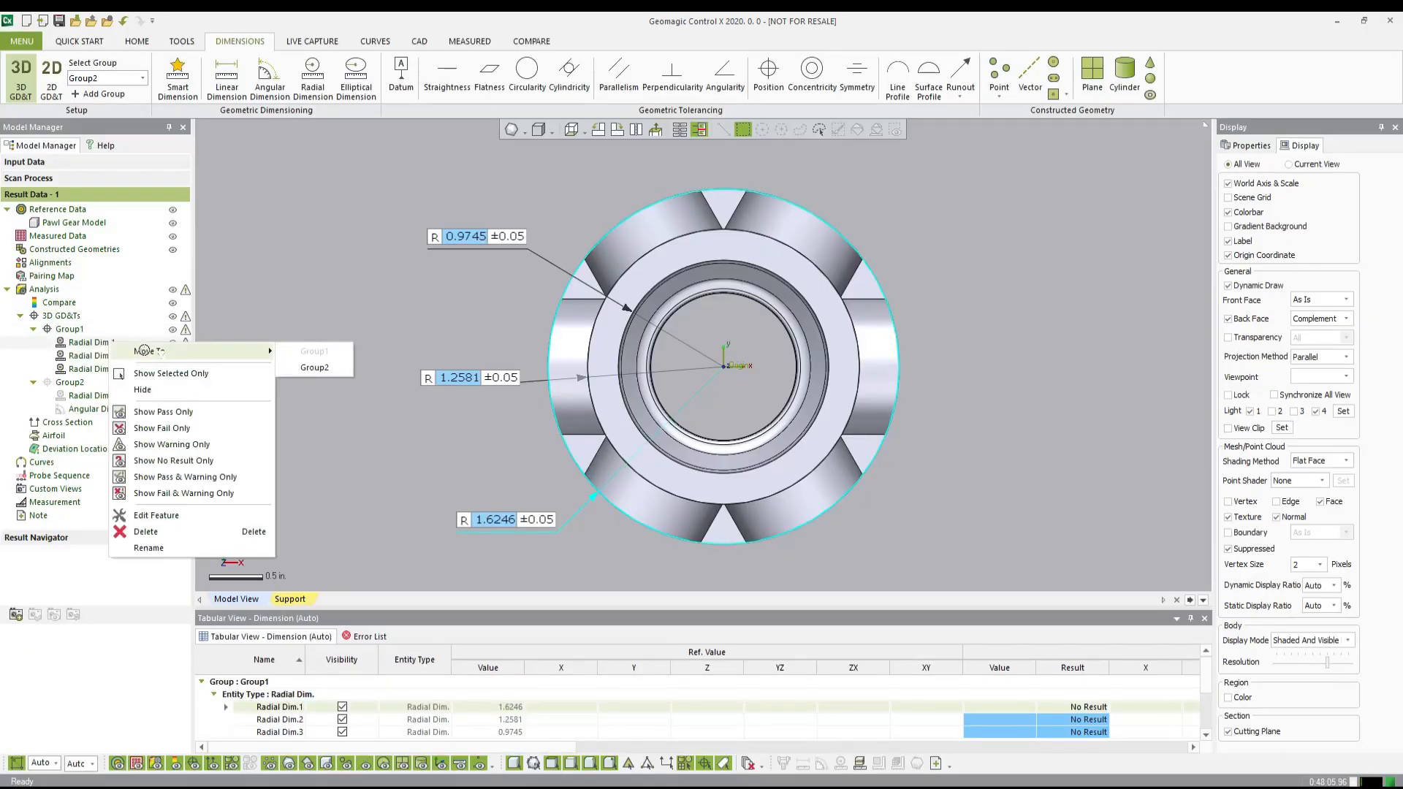
{"action": "left_click", "coordinate": [318, 366]}
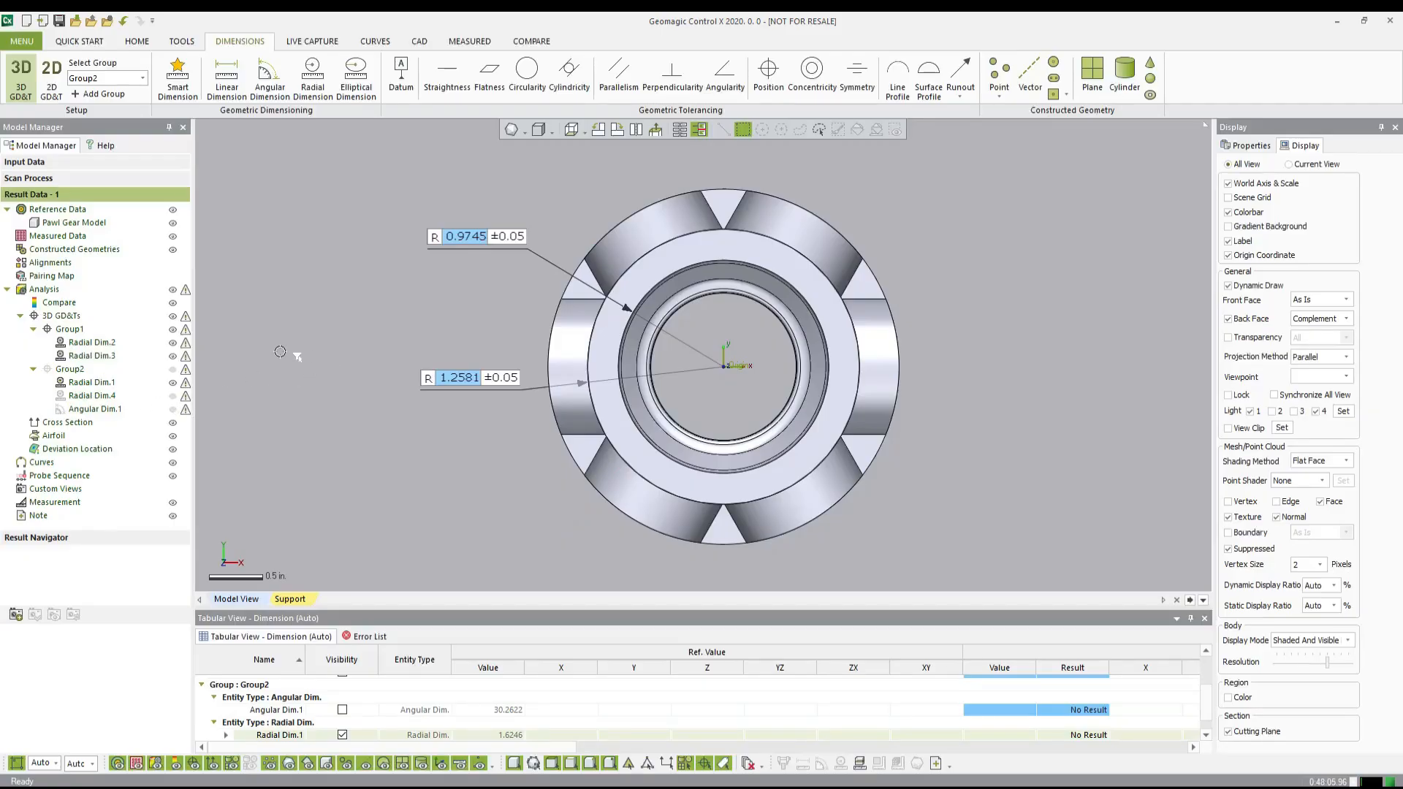
Step: Show Radial Dim.4 and Angular Dim.1, and apply Group2's saved viewpoint
{"action": "left_click", "coordinate": [172, 396]}
{"action": "left_click", "coordinate": [172, 409]}
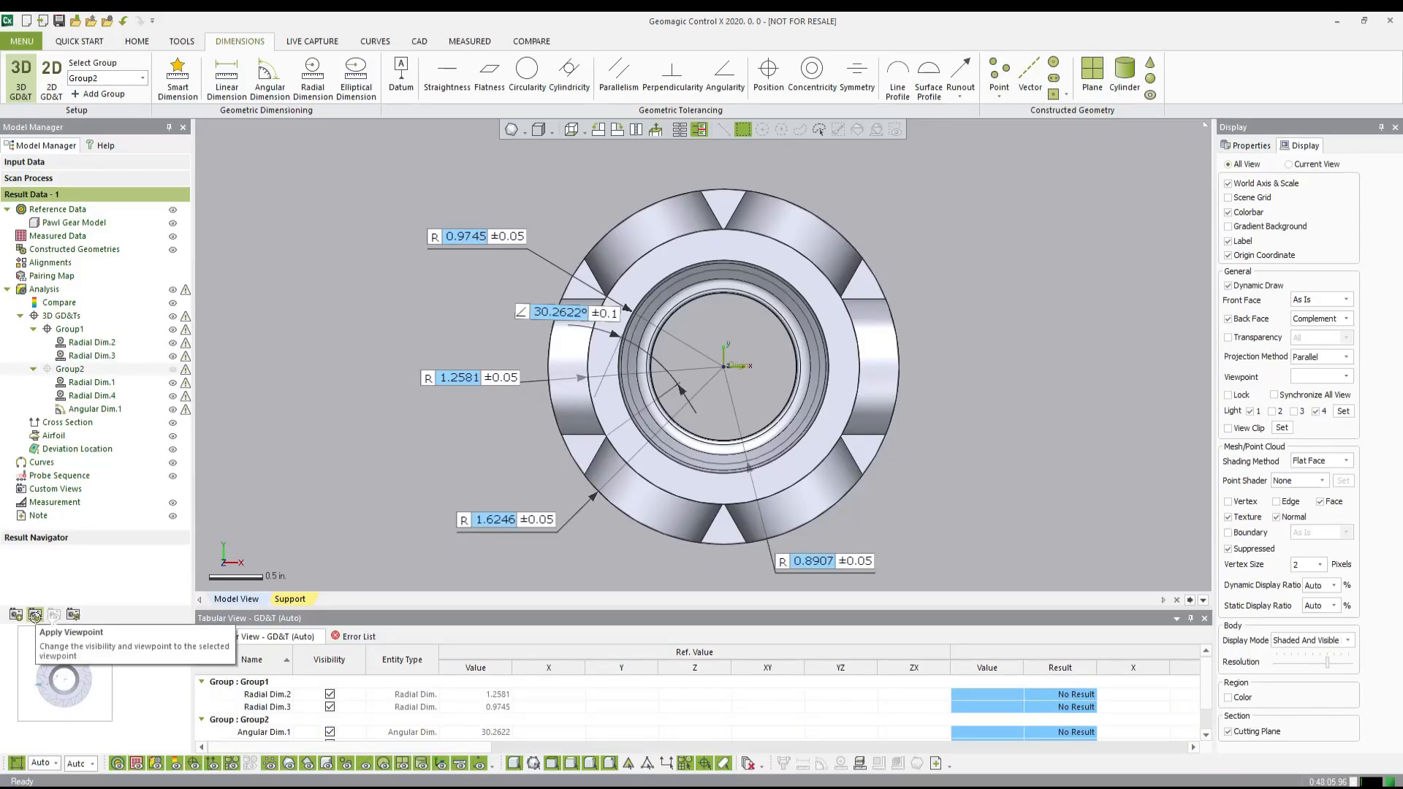
{"action": "left_click", "coordinate": [35, 616]}
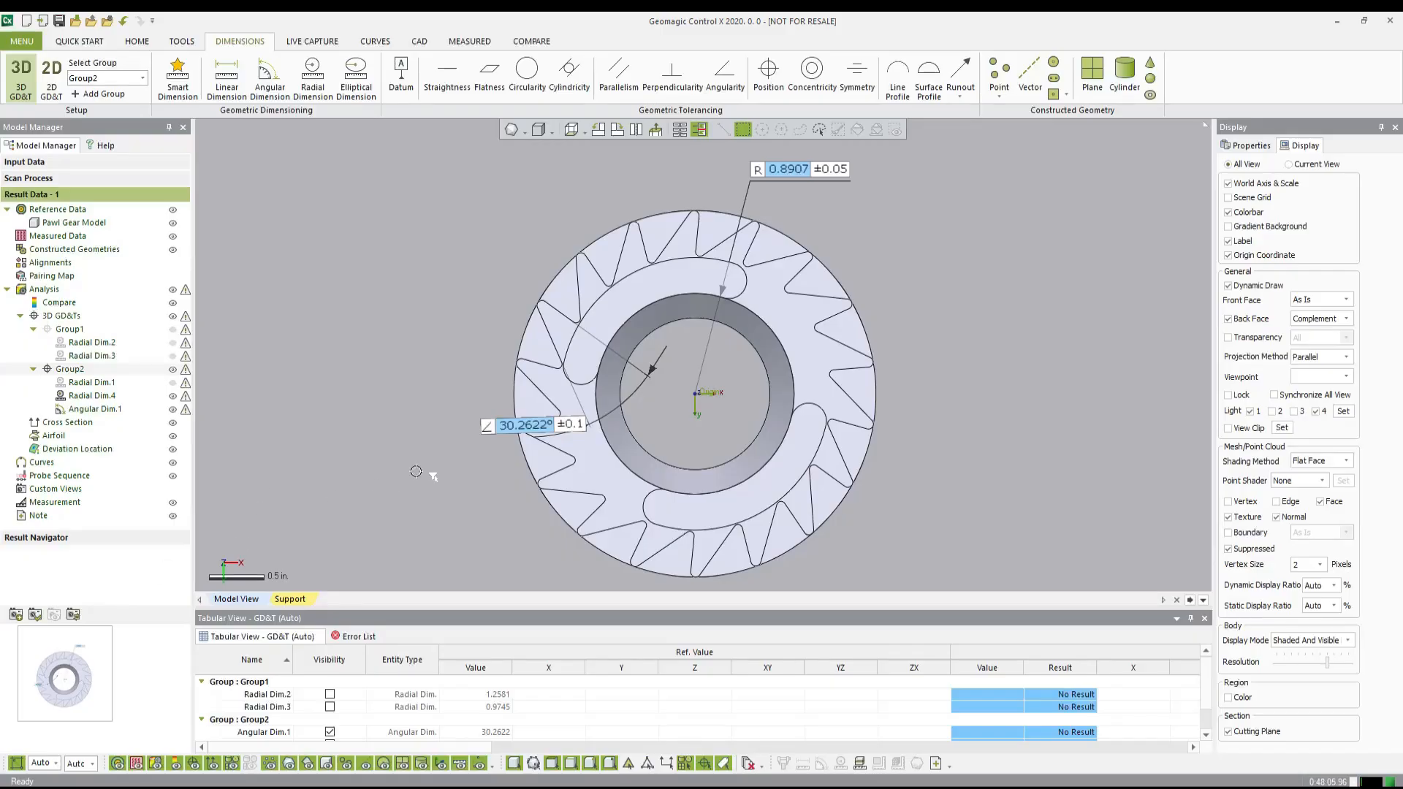
Step: Show Radial Dim.1 in Group2's view, place its callout above the gear's rim and update the group's viewpoint
{"action": "left_click", "coordinate": [173, 382]}
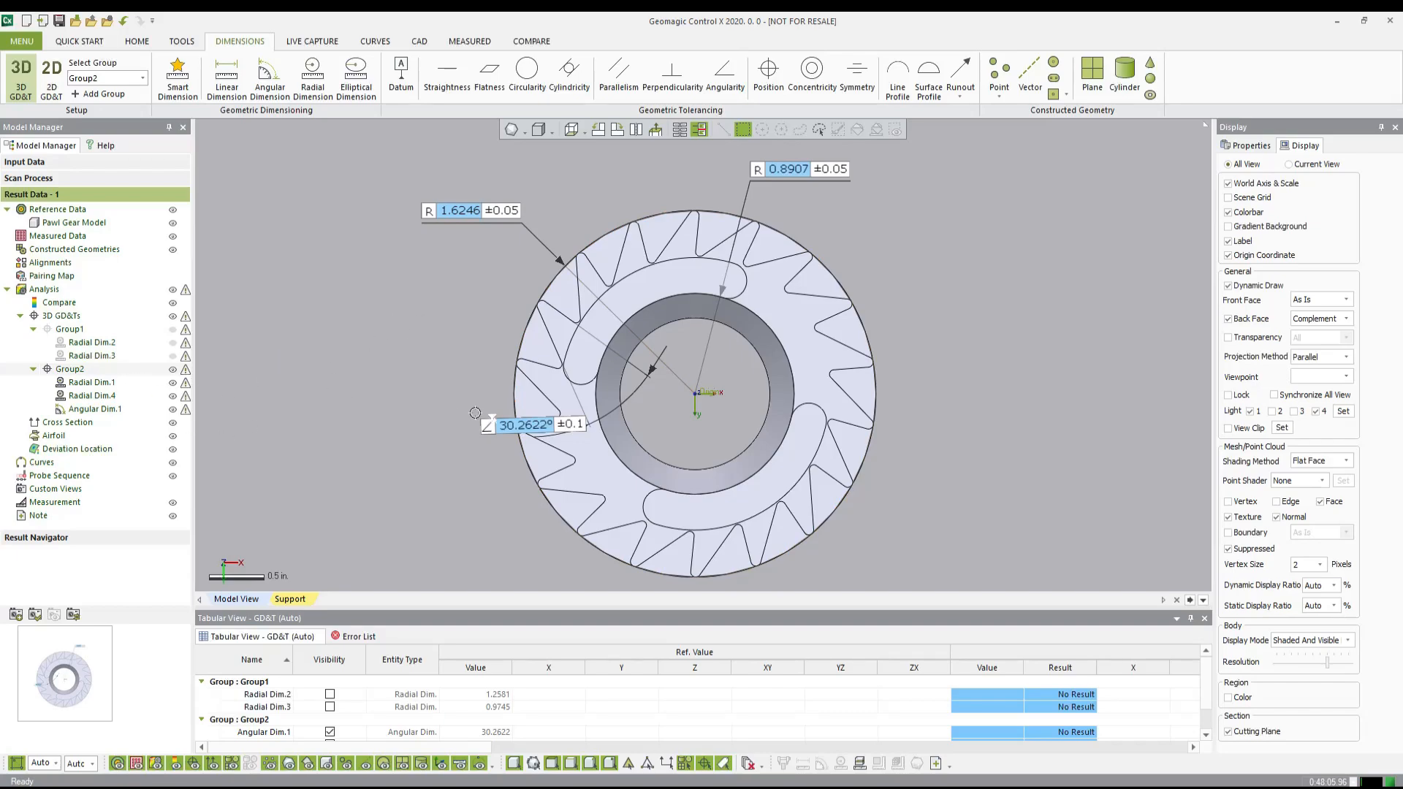
{"action": "left_click_drag", "start_coordinate": [448, 220], "coordinate": [497, 177]}
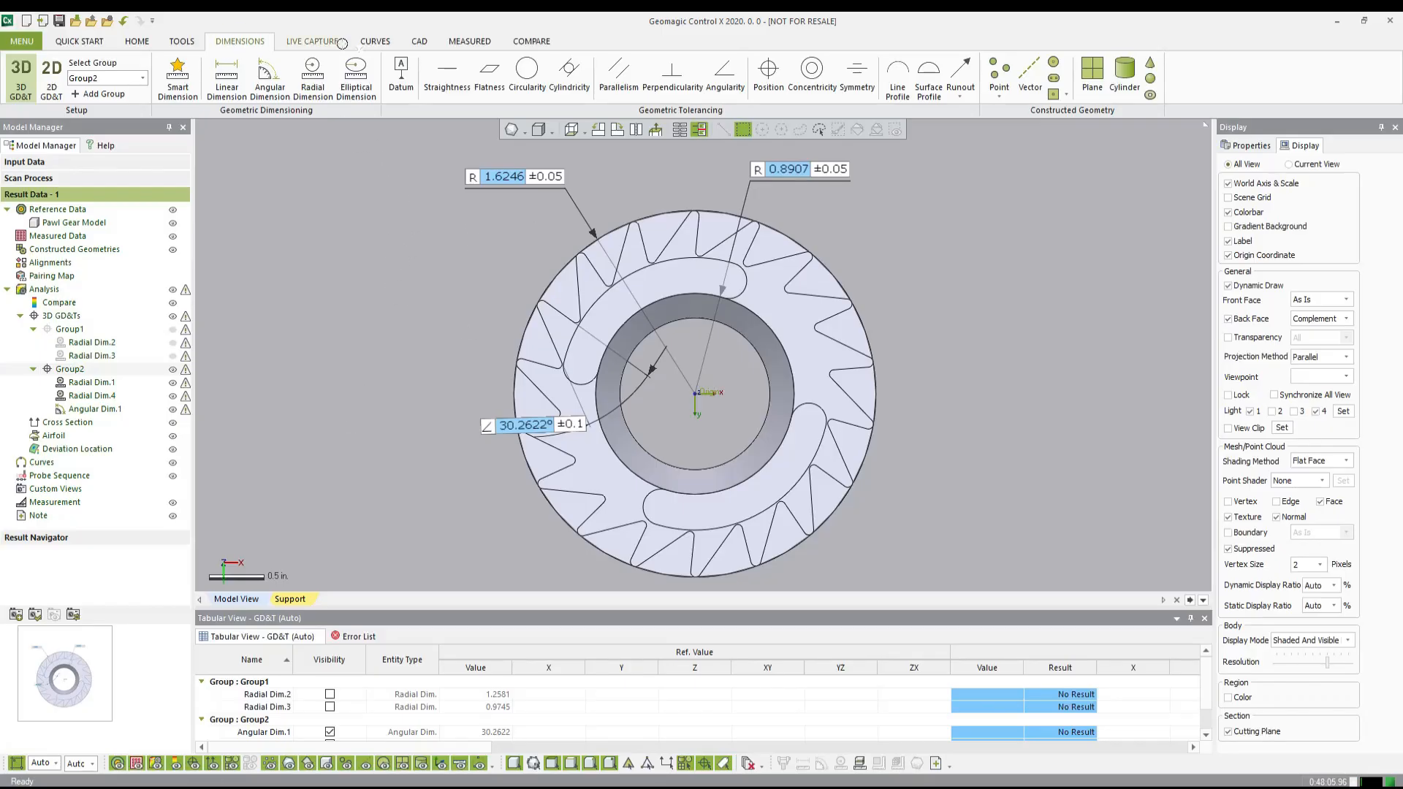
Step: Generate a report with the Letter_Landscape template from Result Data - 1, including Reference Data, Measured Data, Group1 and Group2
{"action": "left_click", "coordinate": [152, 44]}
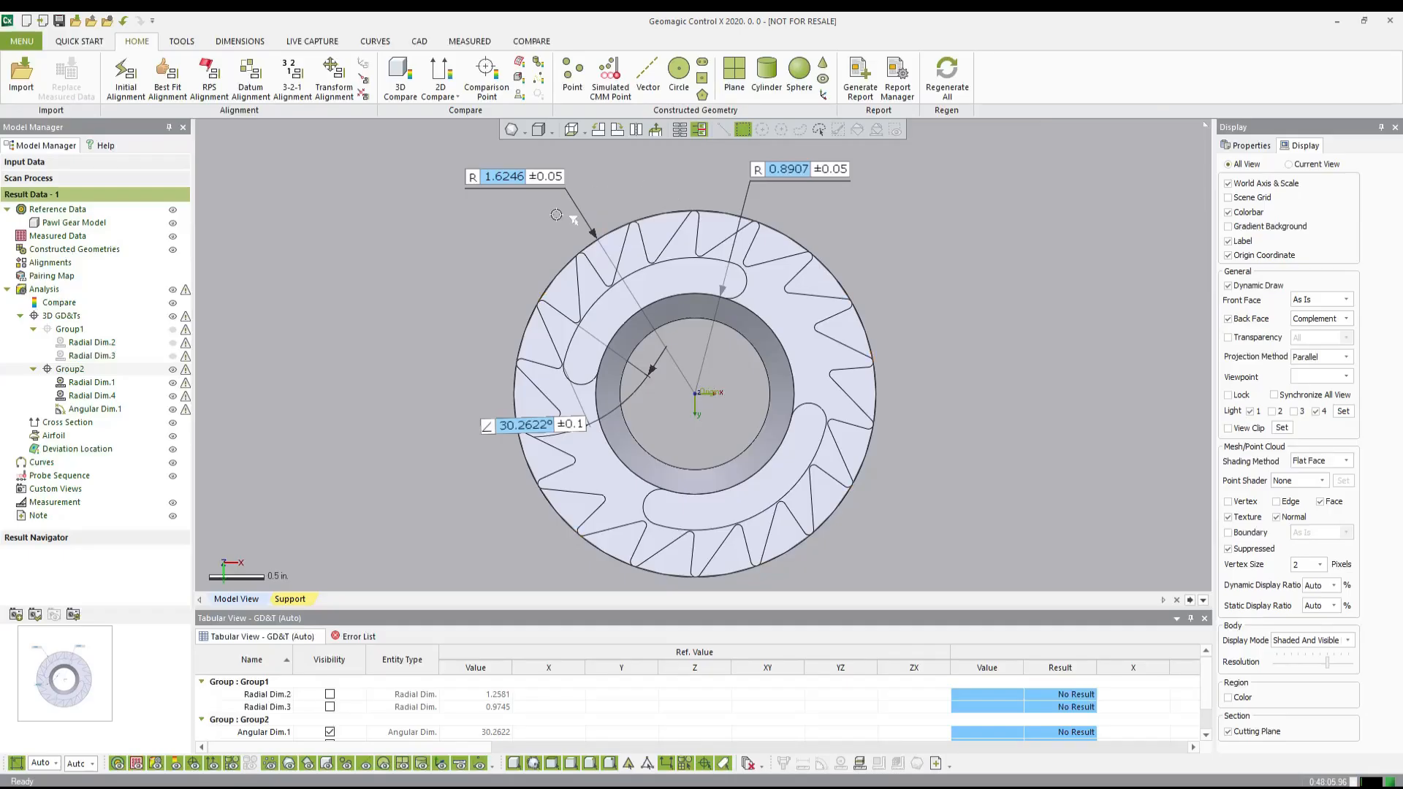
{"action": "left_click", "coordinate": [864, 86]}
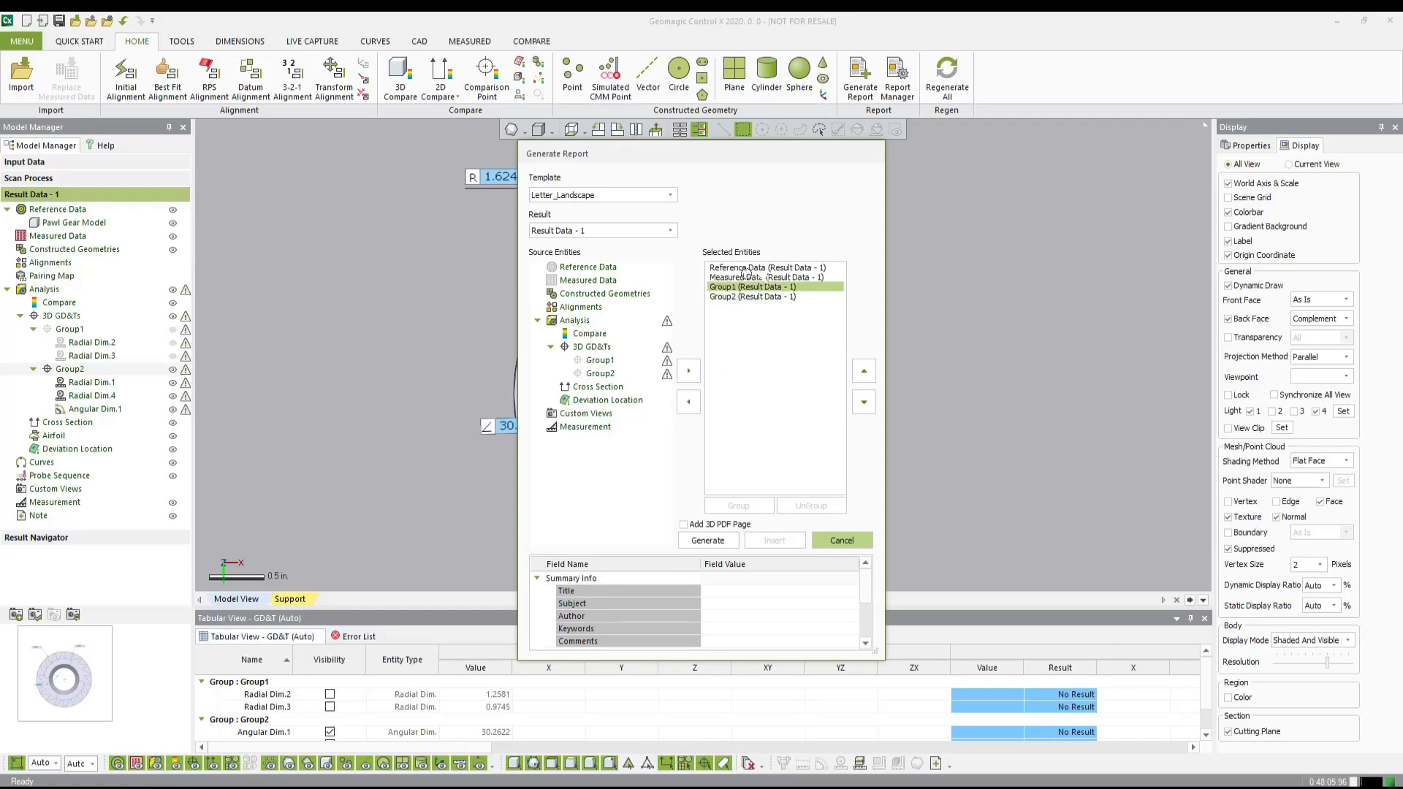
{"action": "left_click", "coordinate": [663, 192]}
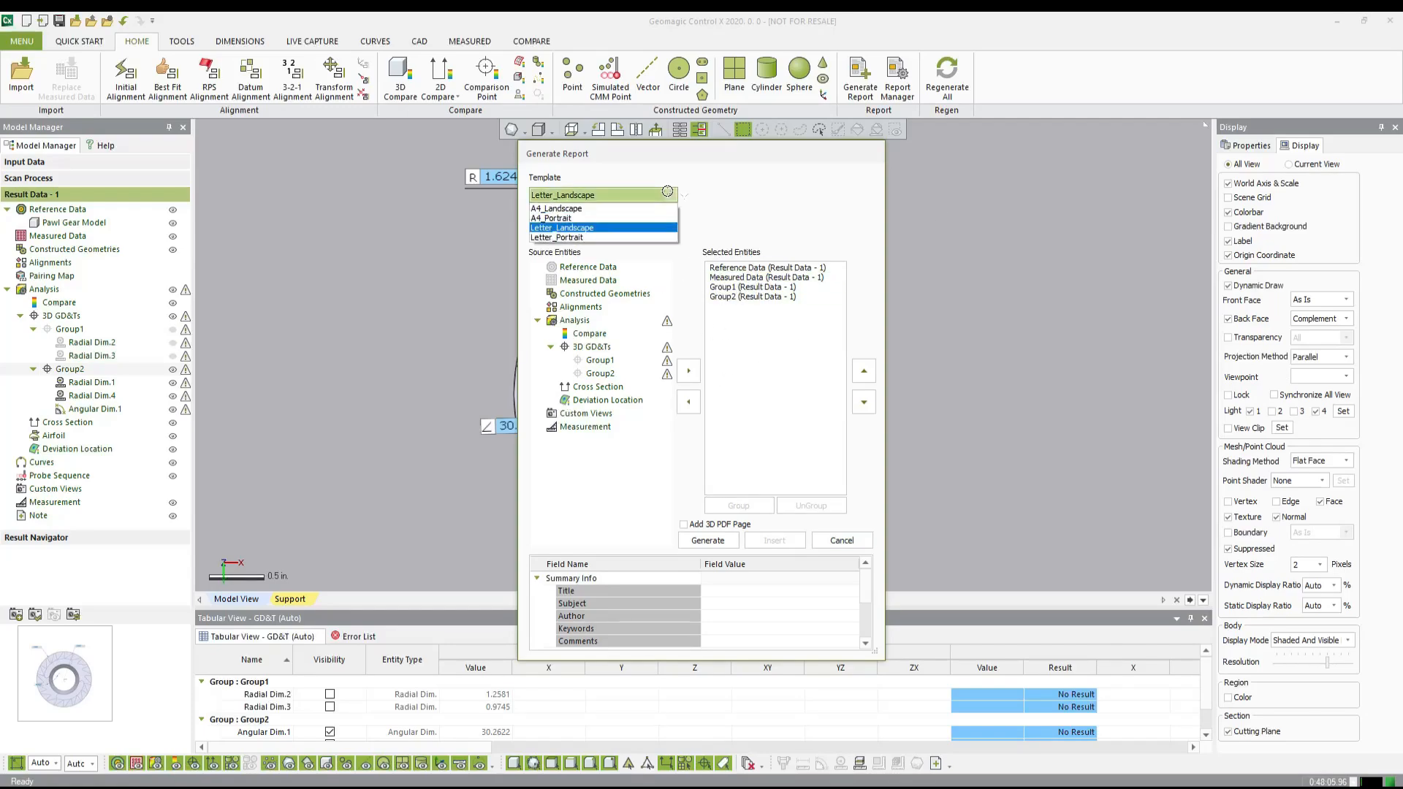
{"action": "left_click", "coordinate": [667, 192]}
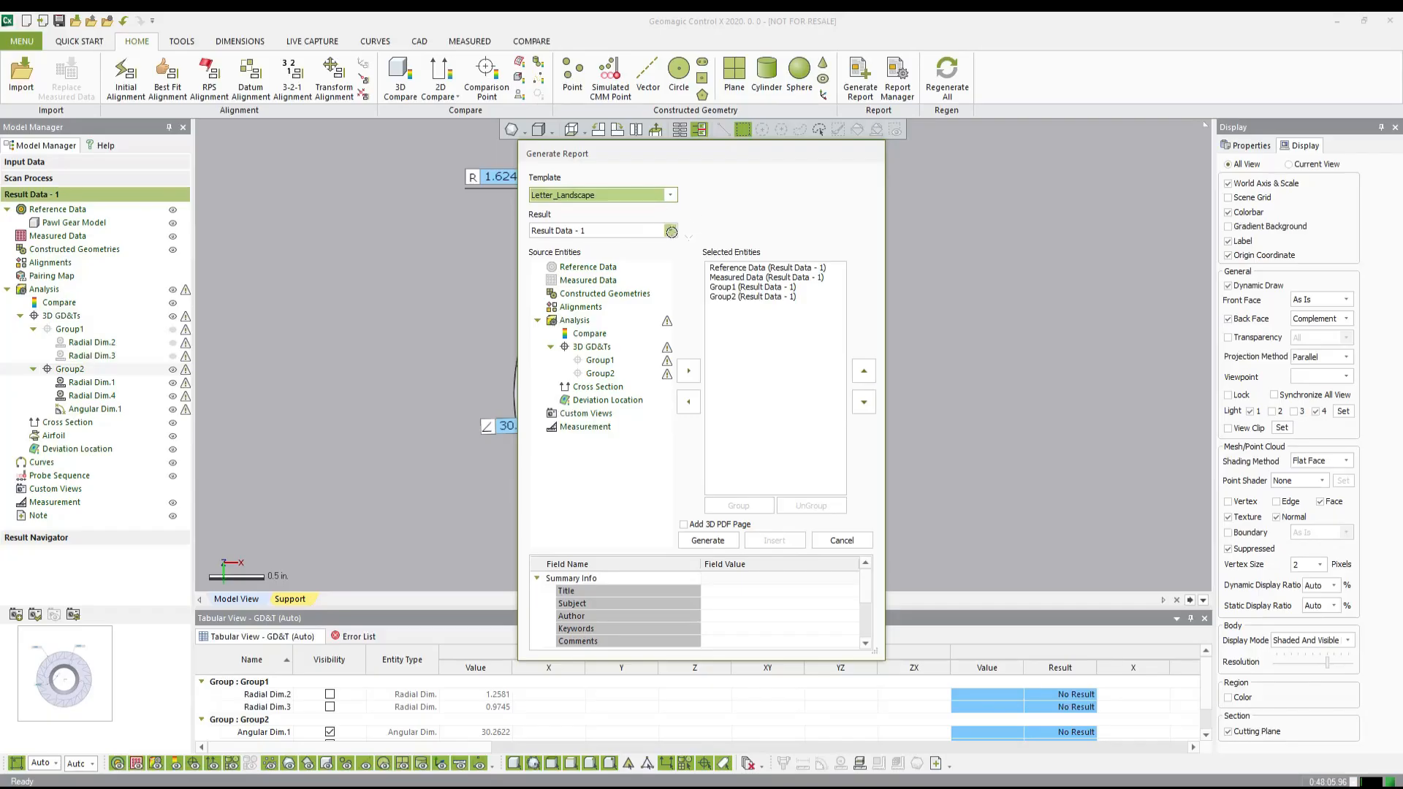
{"action": "left_click", "coordinate": [671, 231]}
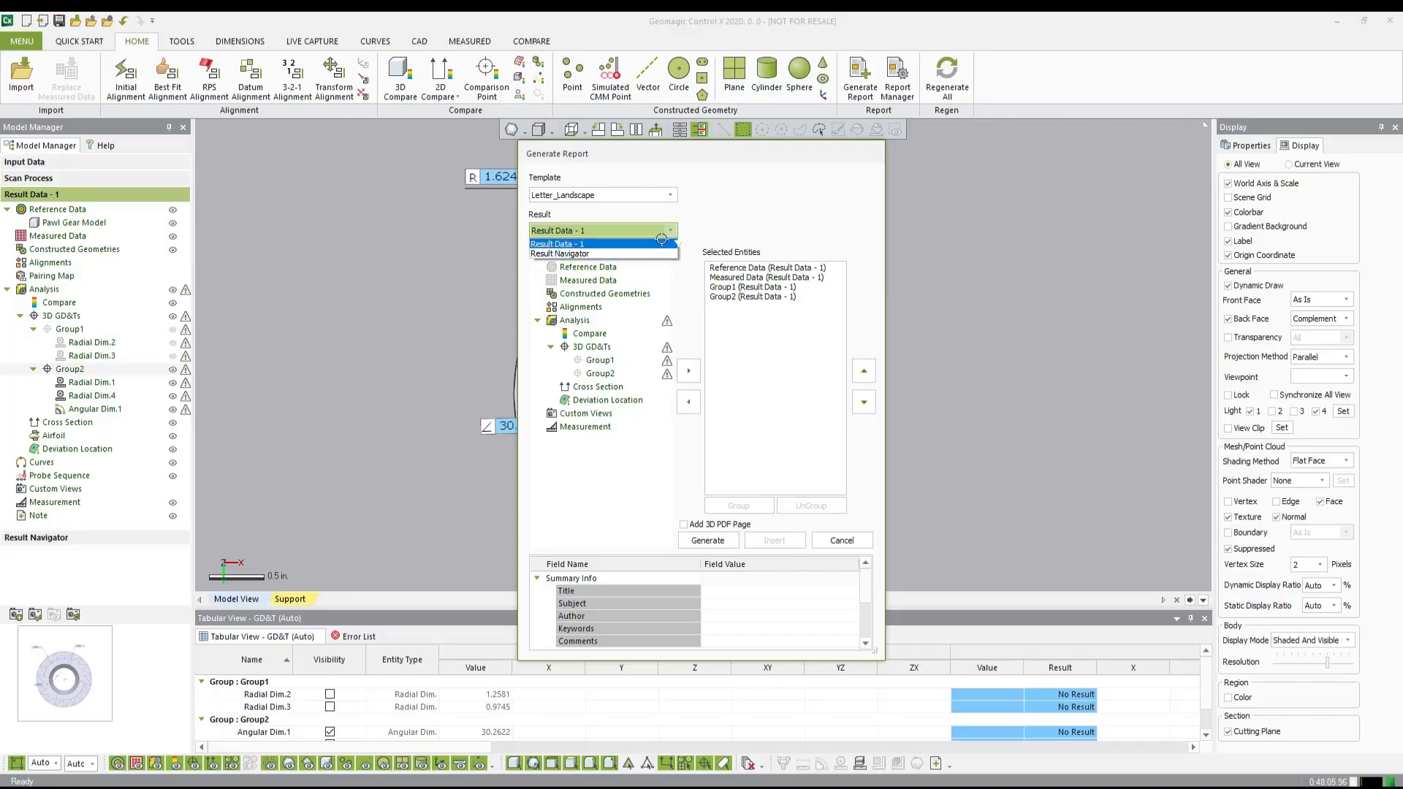
{"action": "left_click", "coordinate": [724, 211]}
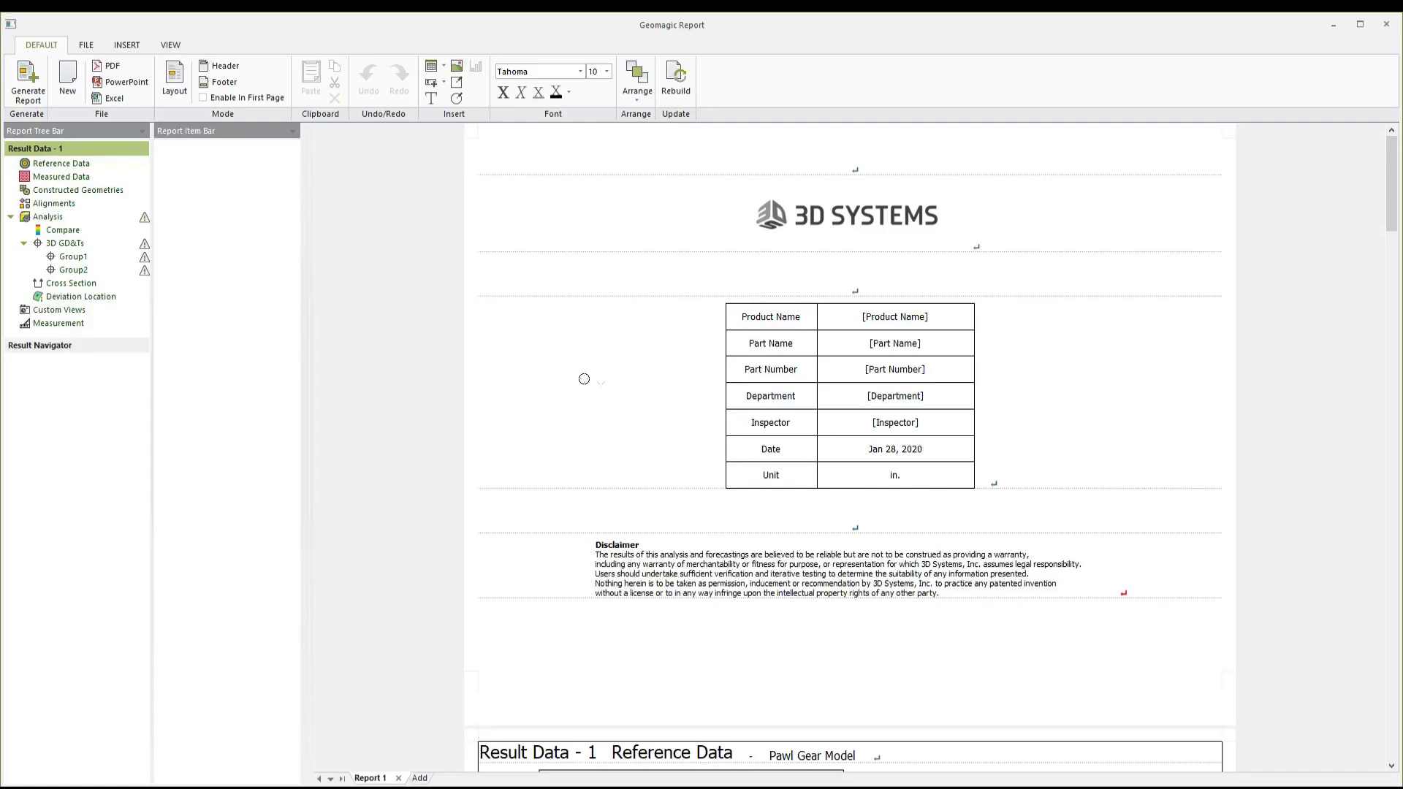
Step: Examine the generated report's Reference Data page with the Pawl Gear Model views
{"action": "scroll", "coordinate": [1162, 401], "scroll_direction": "down", "scroll_amount": 6}
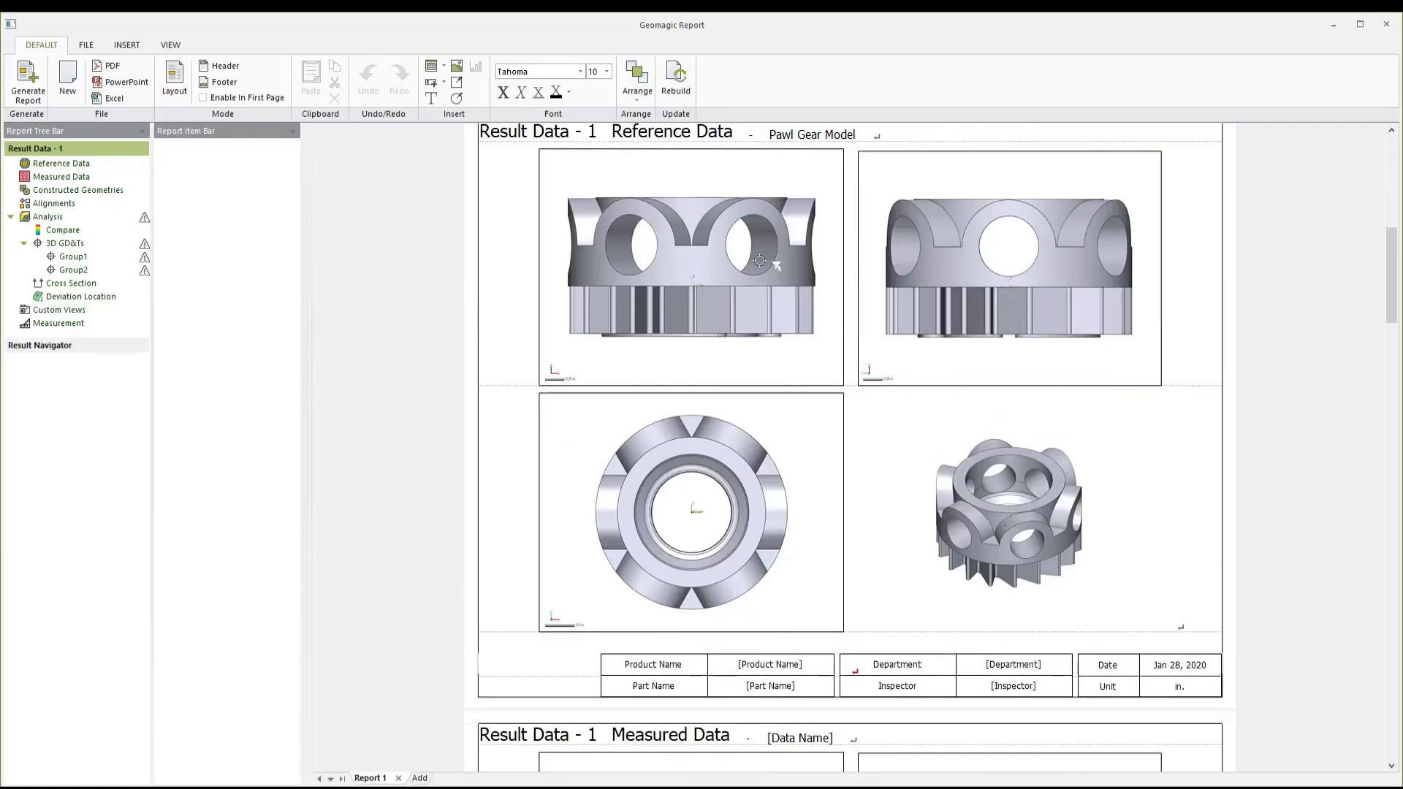
{"action": "scroll", "coordinate": [911, 344], "scroll_direction": "down", "scroll_amount": 1}
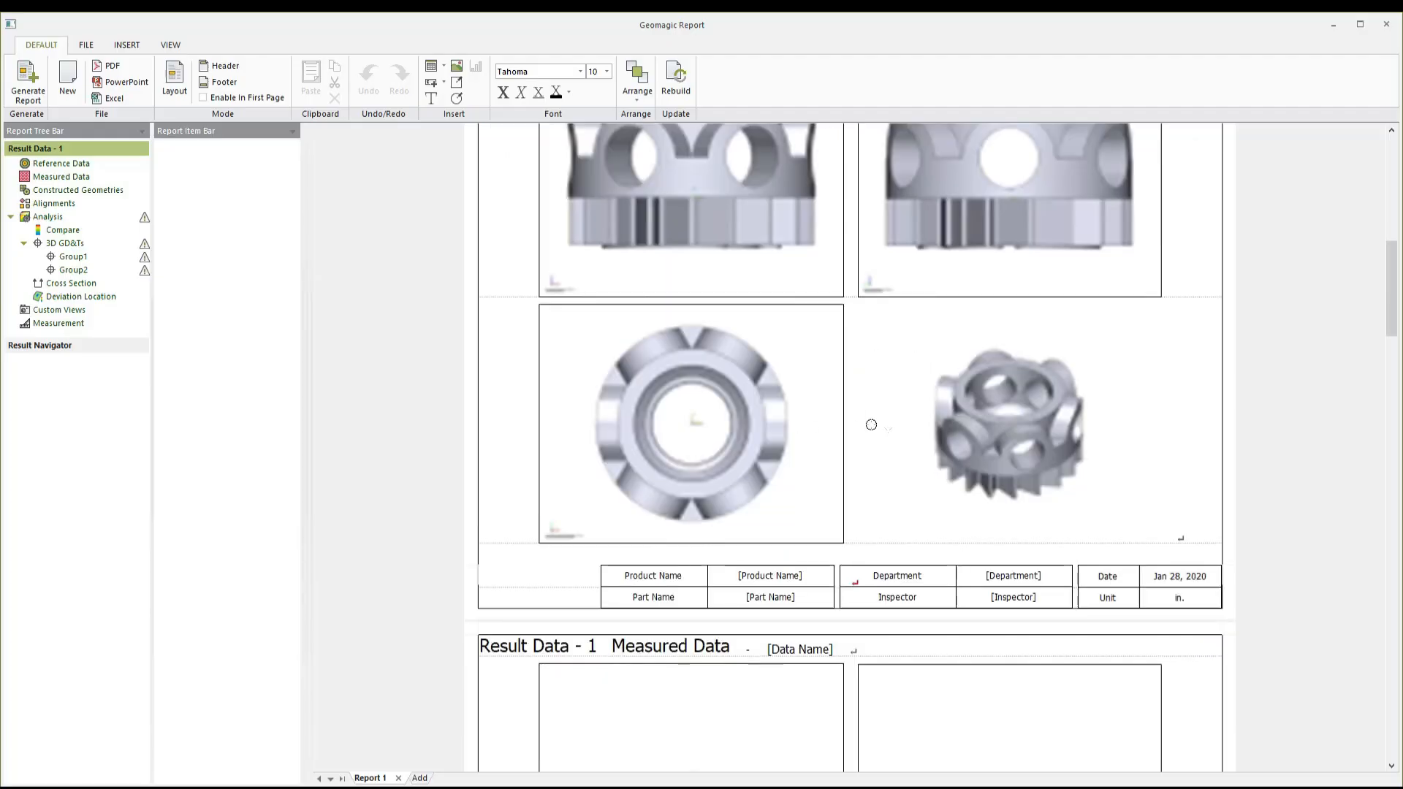
{"action": "scroll", "coordinate": [964, 300], "scroll_direction": "up", "scroll_amount": 1}
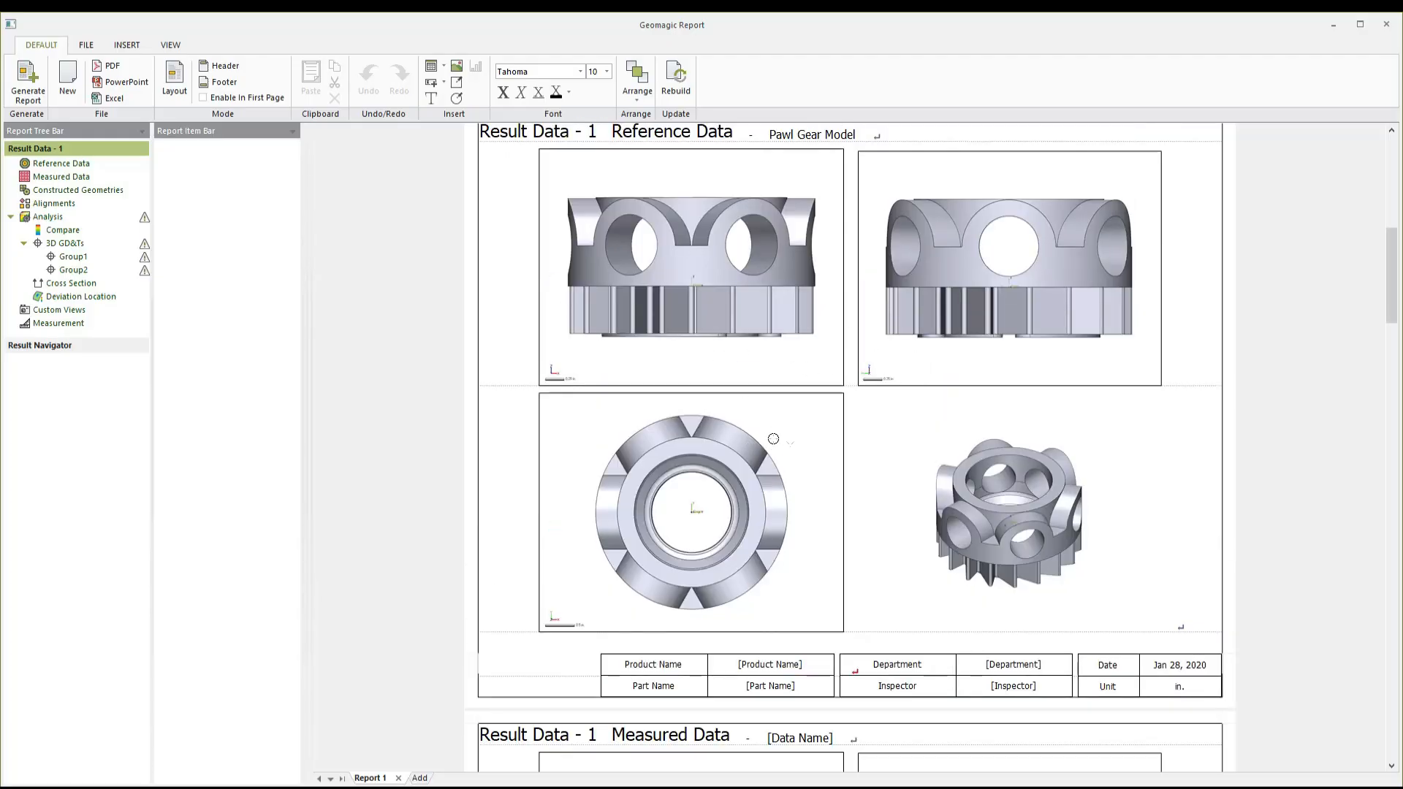
Step: Examine the report's Measured Data page and the Group1 and Group2 pages with their dimension views and result tables
{"action": "scroll", "coordinate": [725, 406], "scroll_direction": "down", "scroll_amount": 1}
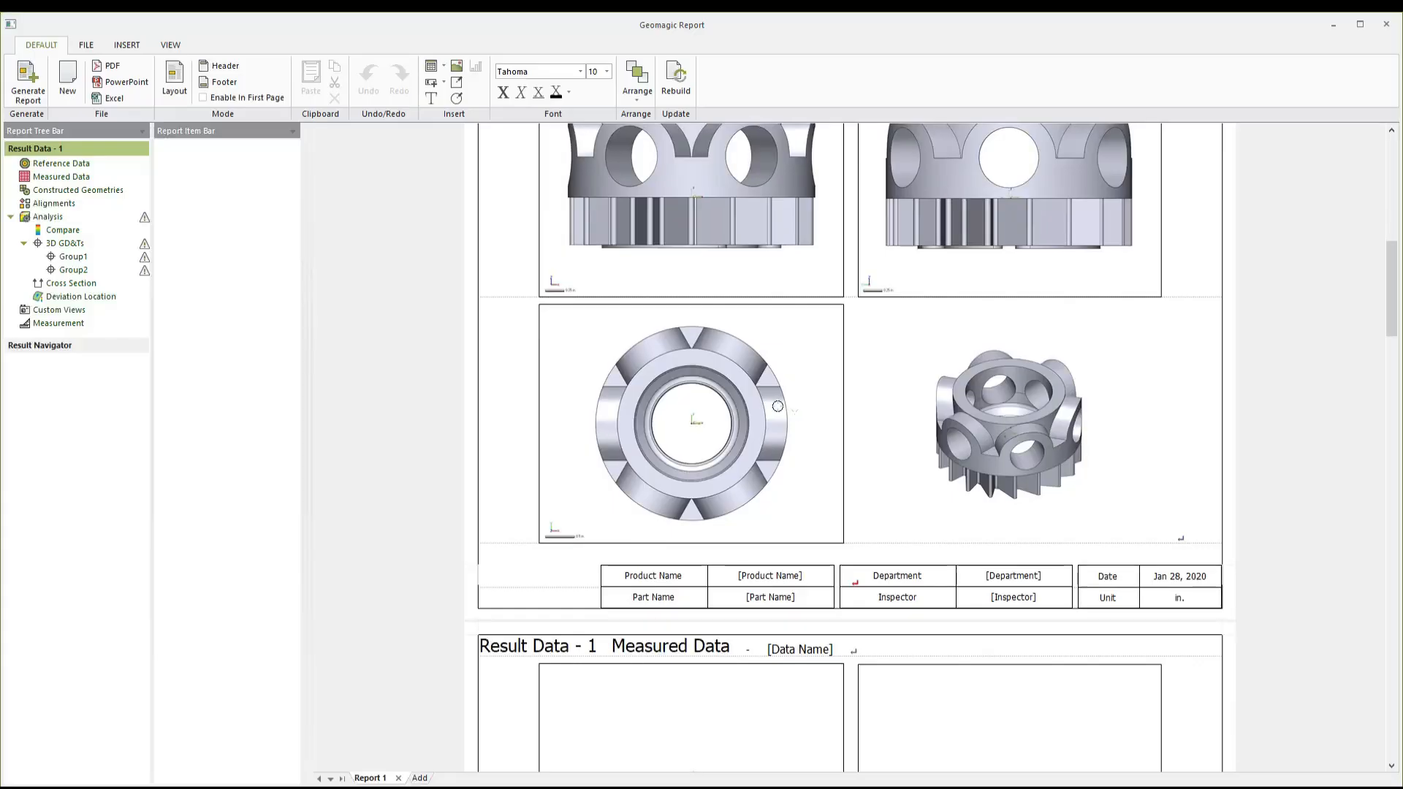
{"action": "scroll", "coordinate": [922, 409], "scroll_direction": "down", "scroll_amount": 2}
{"action": "scroll", "coordinate": [922, 409], "scroll_direction": "down", "scroll_amount": 8}
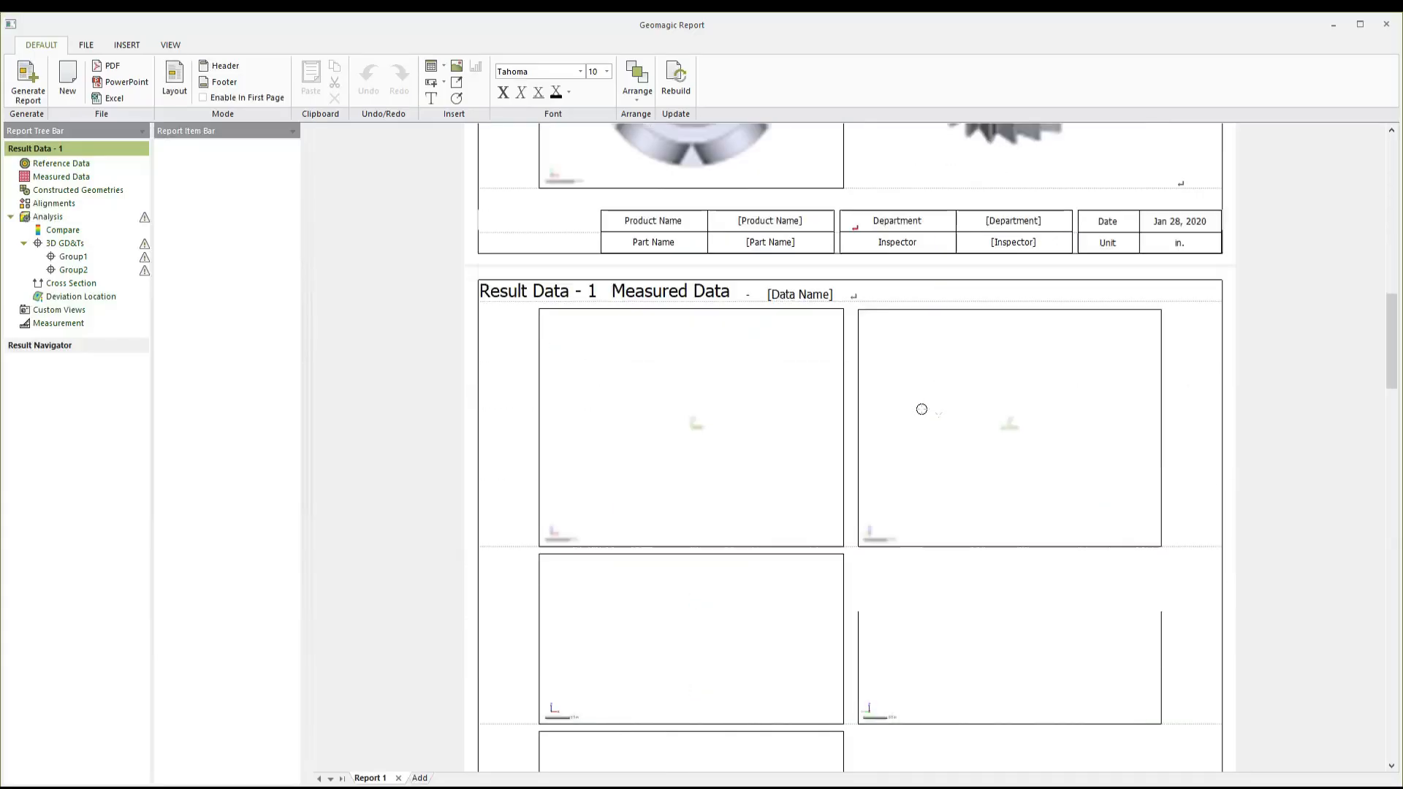
{"action": "scroll", "coordinate": [998, 417], "scroll_direction": "down", "scroll_amount": 4}
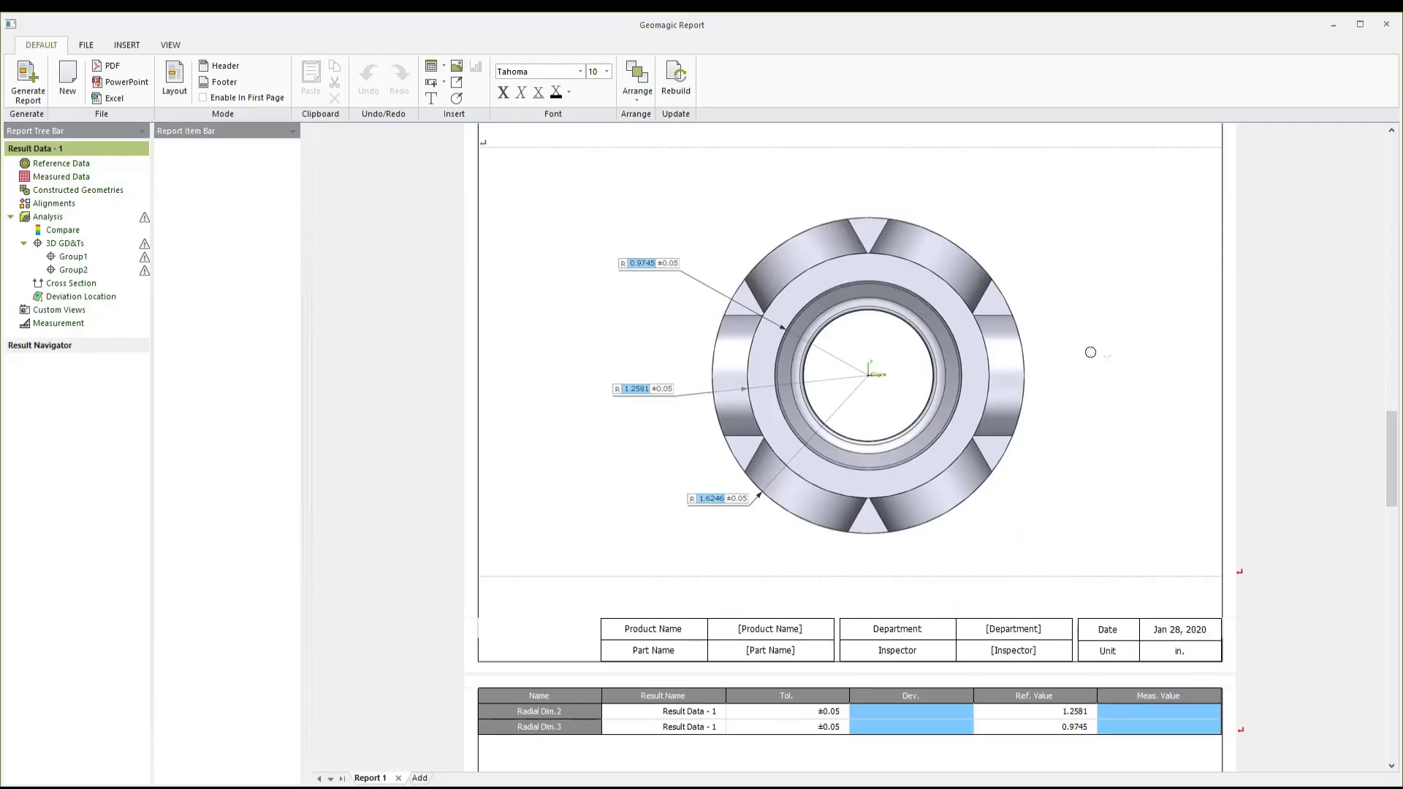
{"action": "scroll", "coordinate": [1090, 353], "scroll_direction": "down", "scroll_amount": 10}
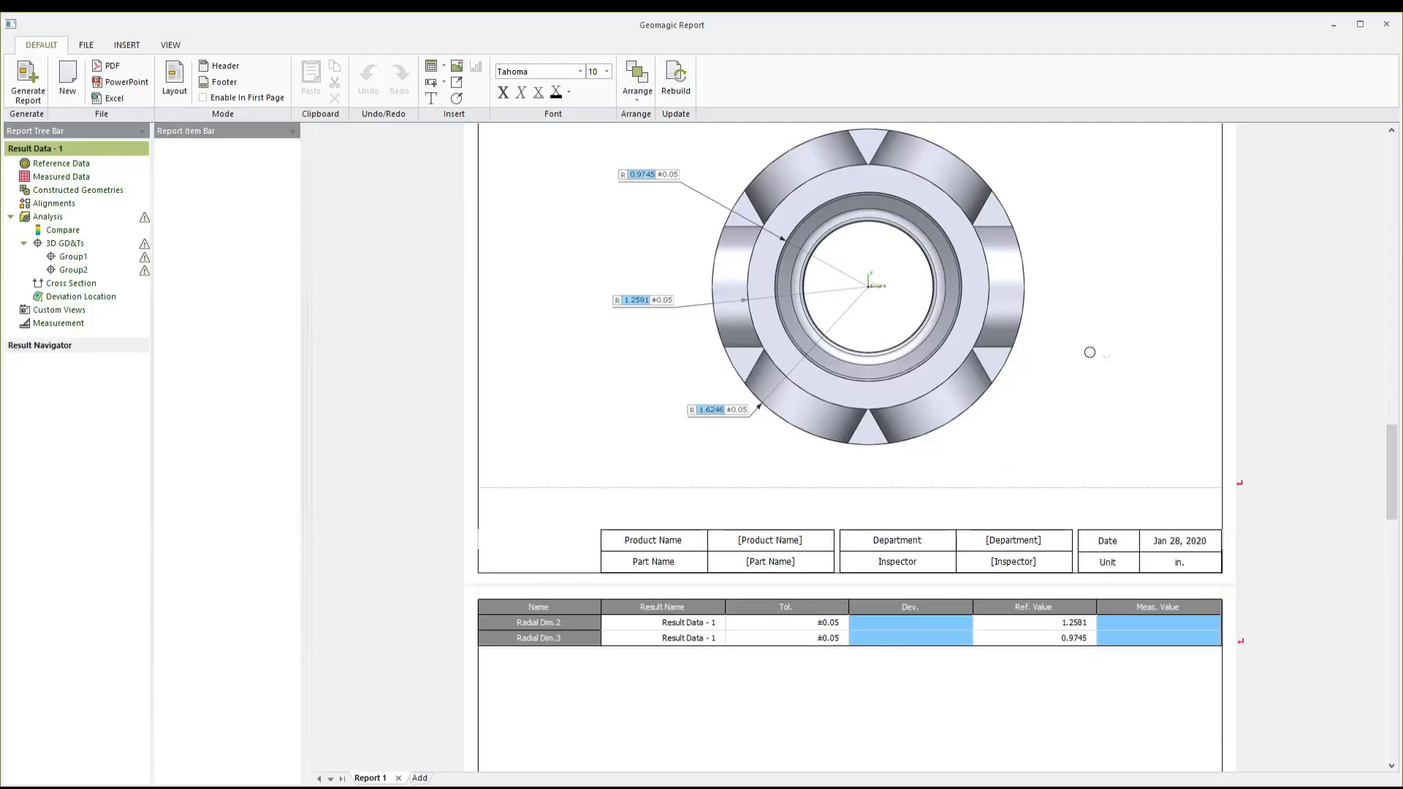
{"action": "scroll", "coordinate": [1089, 352], "scroll_direction": "down", "scroll_amount": 4}
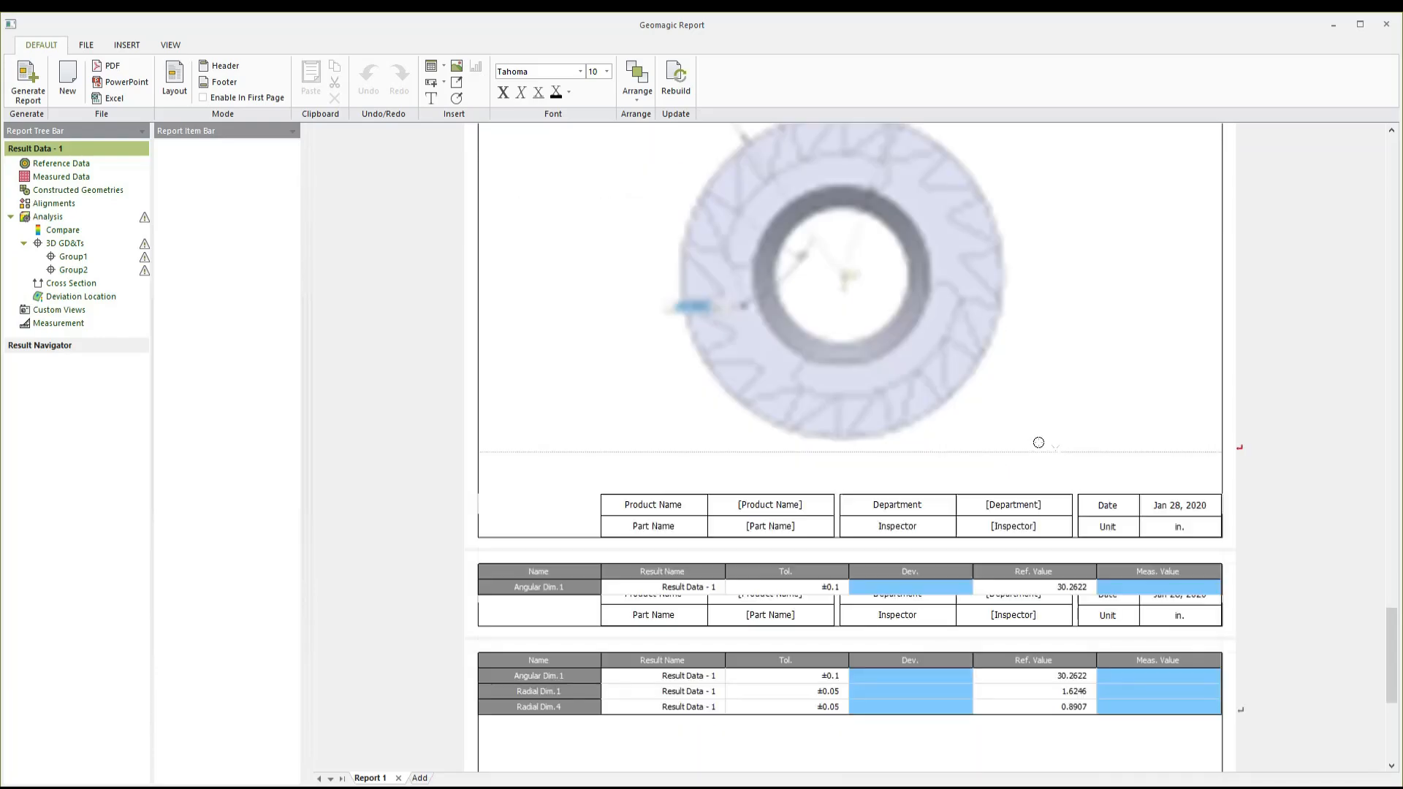
{"action": "scroll", "coordinate": [1030, 446], "scroll_direction": "down", "scroll_amount": 5}
{"action": "scroll", "coordinate": [1042, 459], "scroll_direction": "up", "scroll_amount": 4}
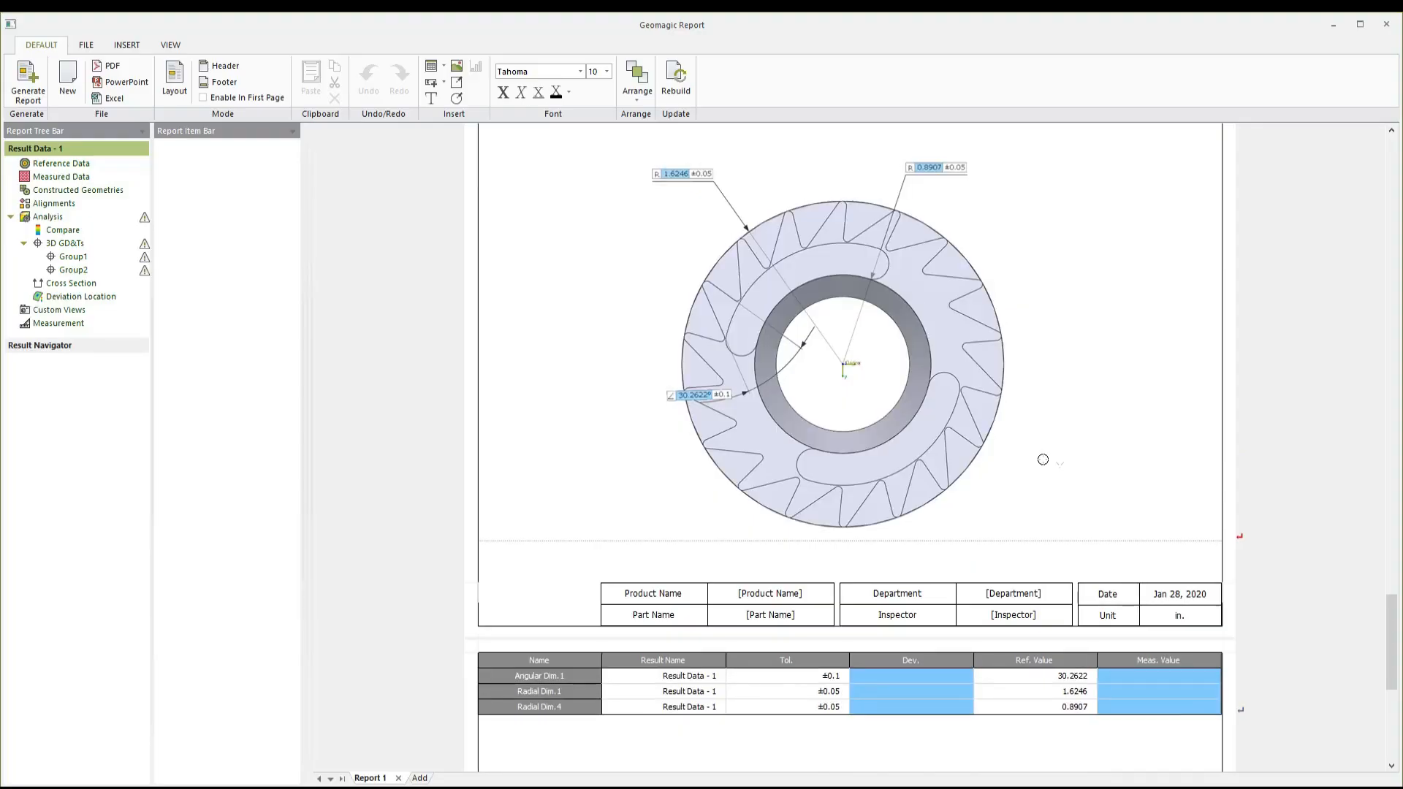
{"action": "scroll", "coordinate": [1042, 460], "scroll_direction": "down", "scroll_amount": 8}
{"action": "scroll", "coordinate": [1042, 459], "scroll_direction": "down", "scroll_amount": 6}
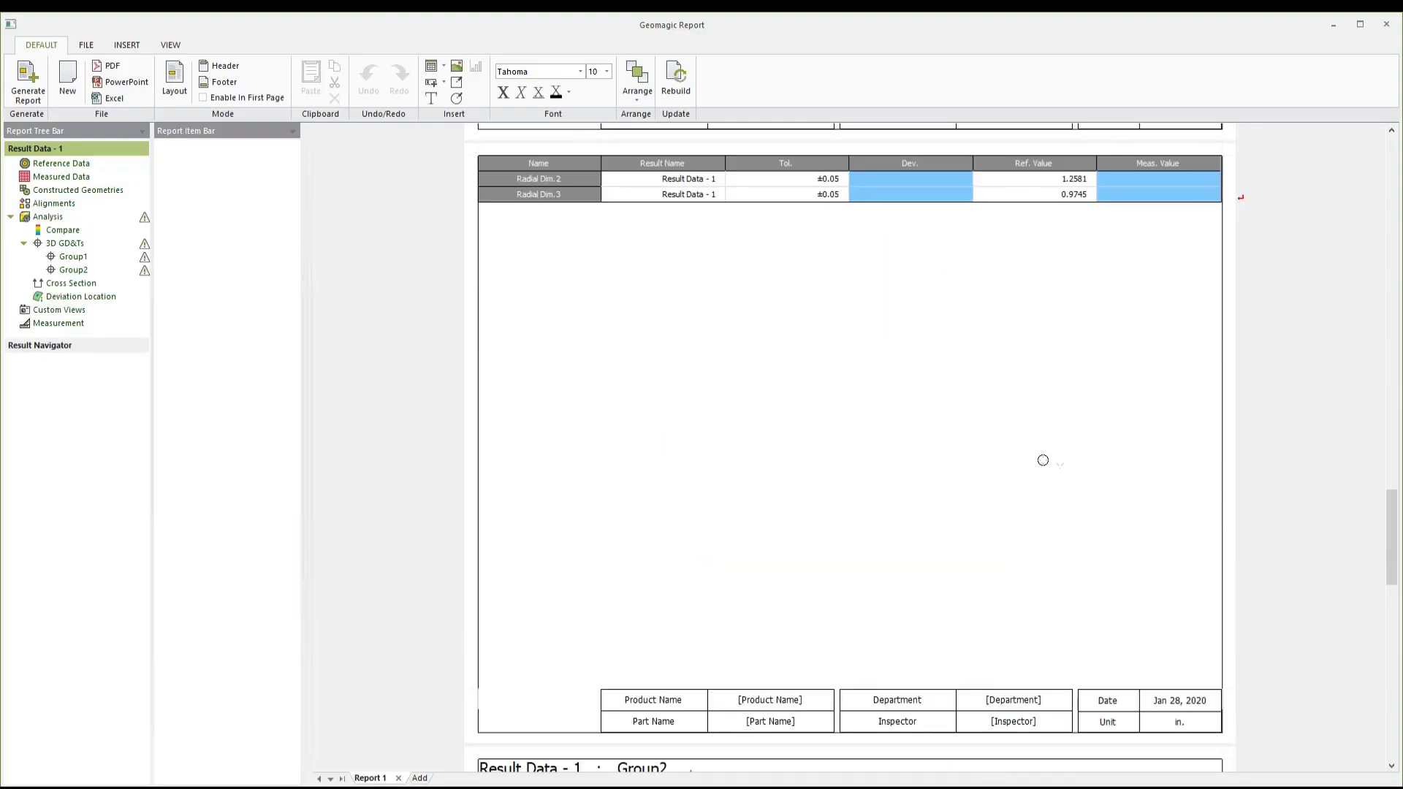
Step: Review the Group1 page again, comparing its radial dimension callouts with the rows of its result table
{"action": "scroll", "coordinate": [1042, 461], "scroll_direction": "up", "scroll_amount": 4}
{"action": "scroll", "coordinate": [1043, 462], "scroll_direction": "up", "scroll_amount": 8}
{"action": "scroll", "coordinate": [987, 510], "scroll_direction": "up", "scroll_amount": 1}
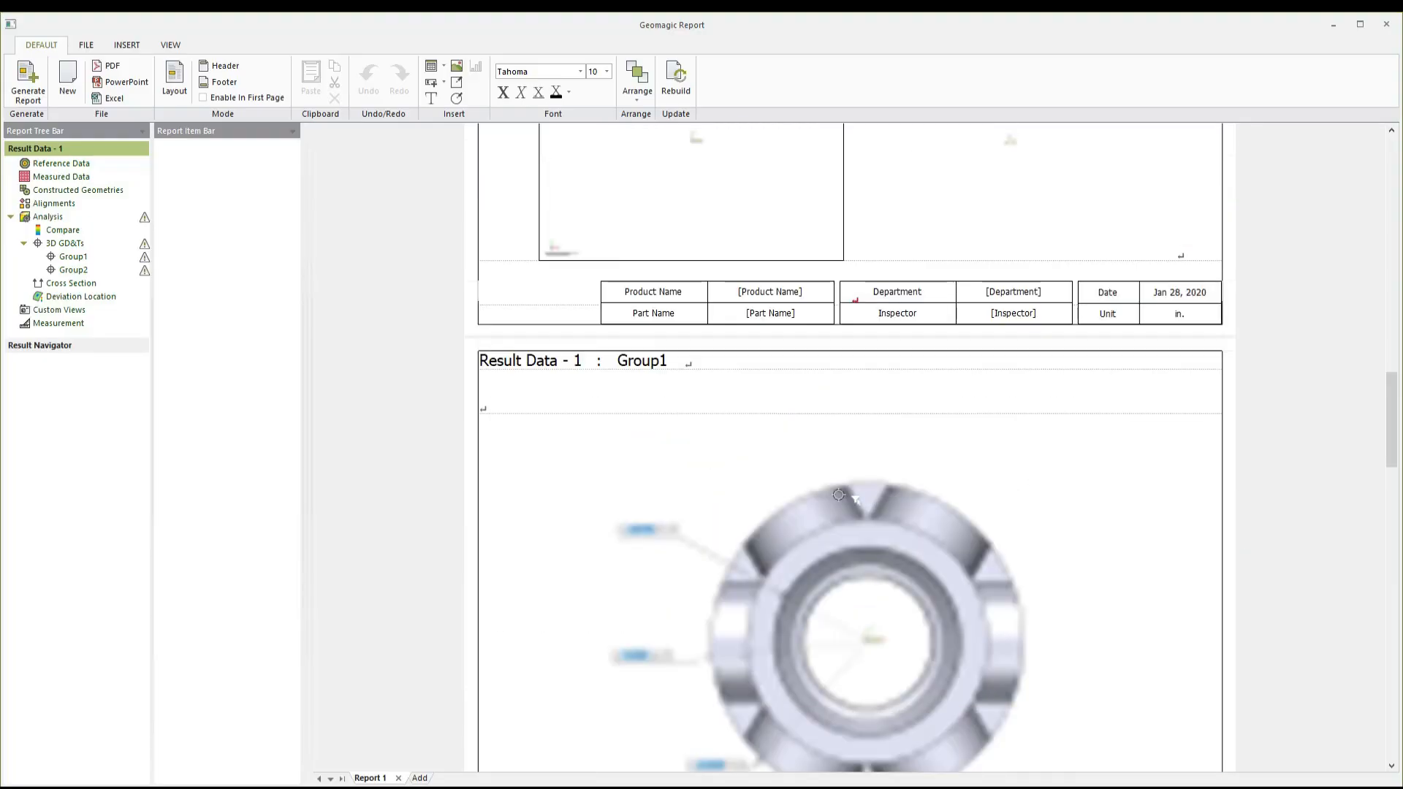
{"action": "scroll", "coordinate": [786, 510], "scroll_direction": "down", "scroll_amount": 1}
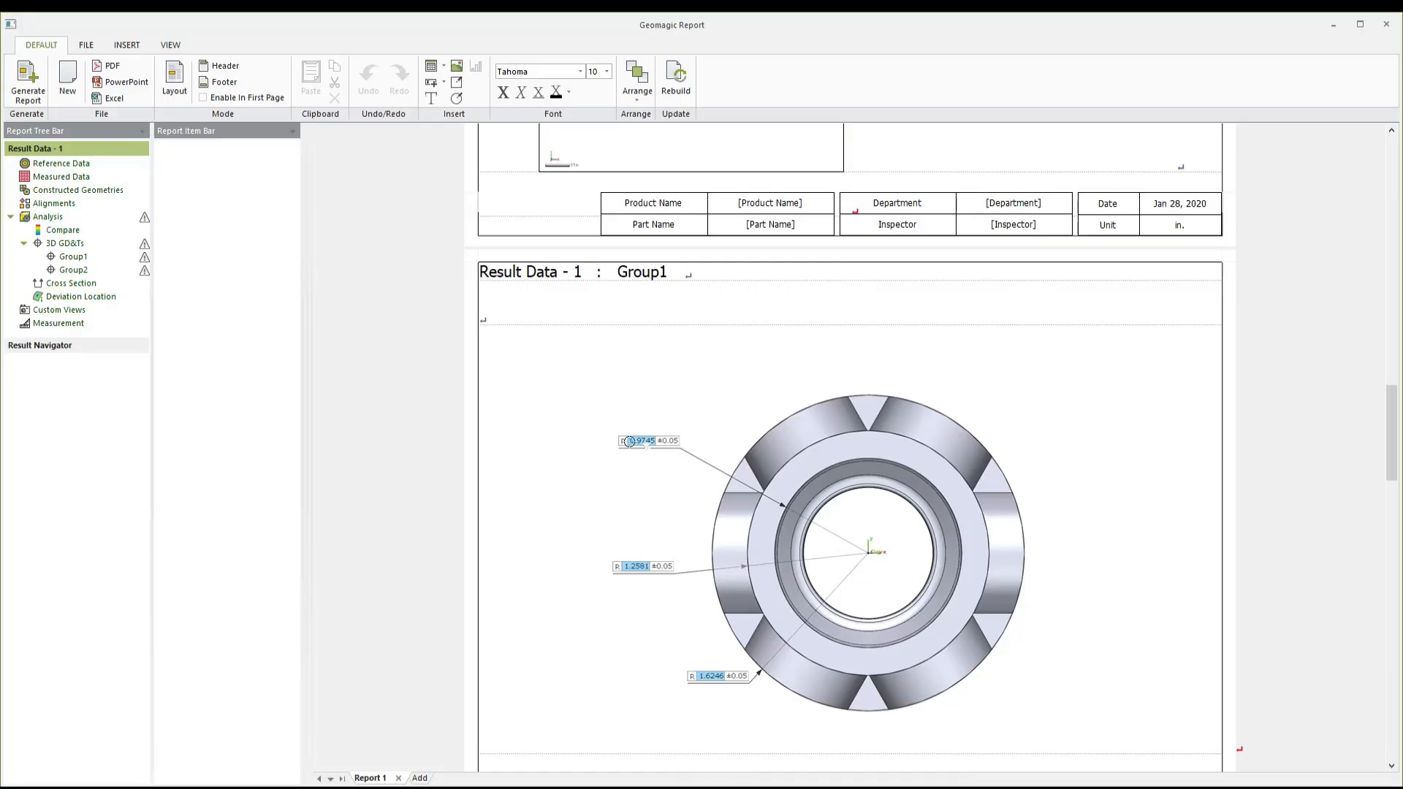
{"action": "scroll", "coordinate": [1096, 414], "scroll_direction": "down", "scroll_amount": 1}
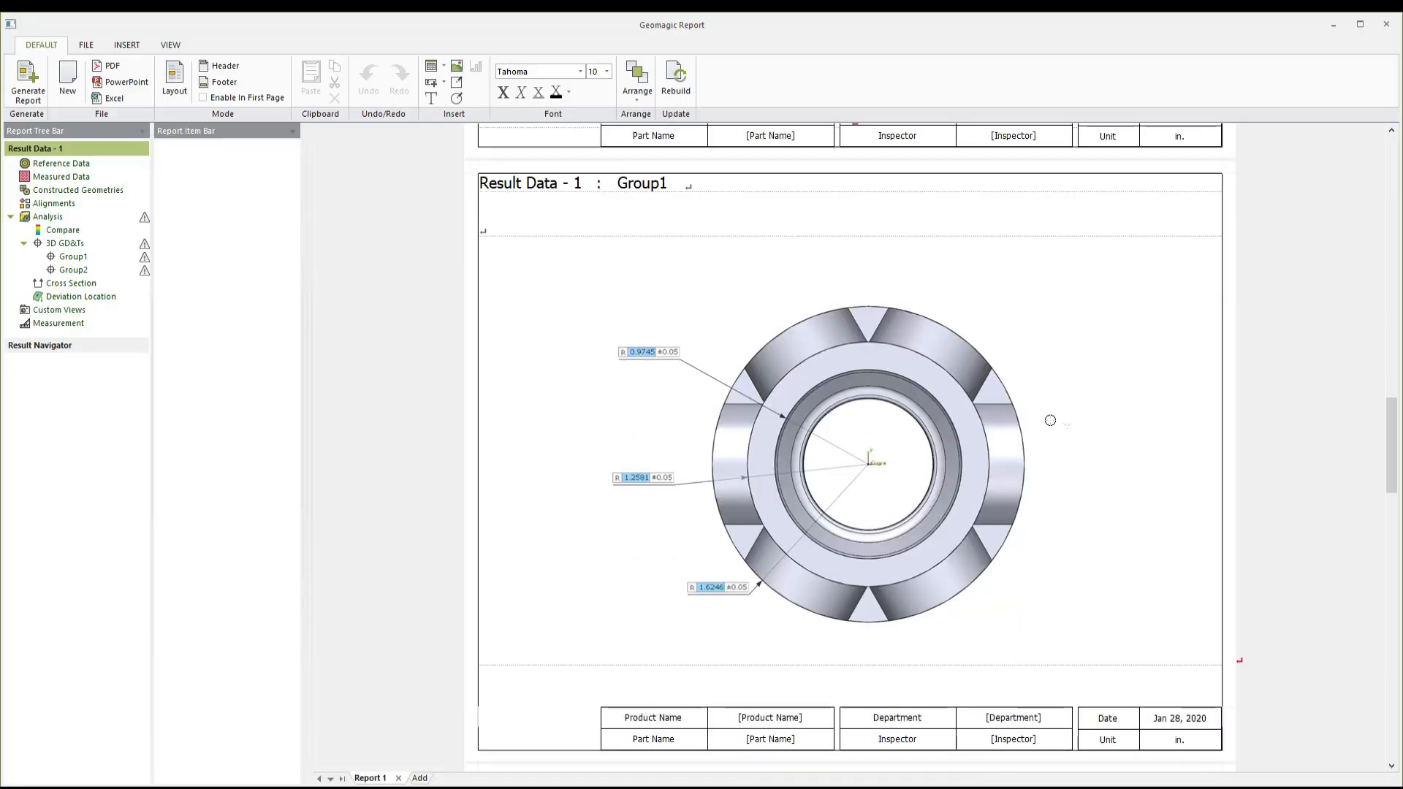
{"action": "scroll", "coordinate": [1110, 411], "scroll_direction": "down", "scroll_amount": 2}
{"action": "scroll", "coordinate": [1108, 411], "scroll_direction": "down", "scroll_amount": 5}
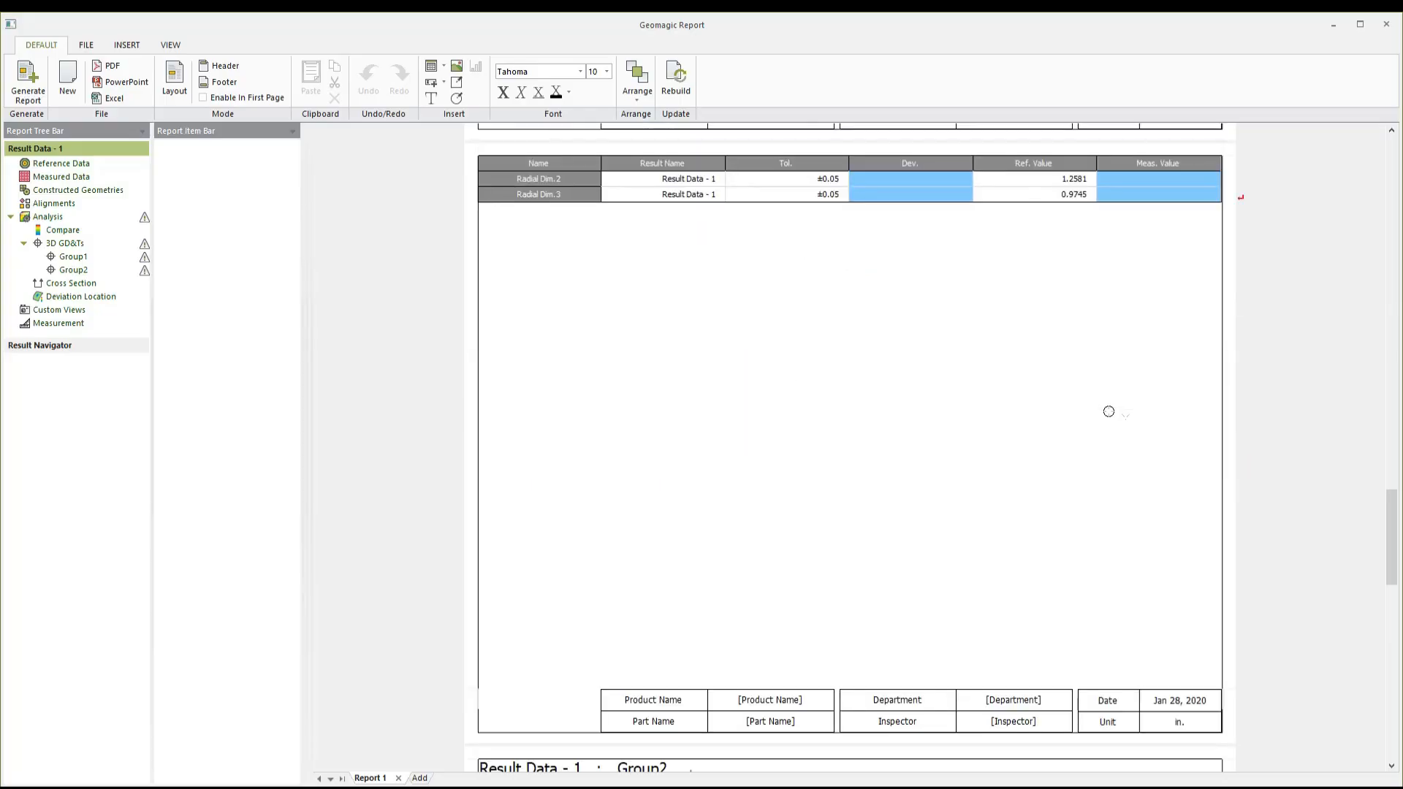
{"action": "scroll", "coordinate": [1108, 411], "scroll_direction": "up", "scroll_amount": 5}
{"action": "scroll", "coordinate": [1109, 411], "scroll_direction": "up", "scroll_amount": 10}
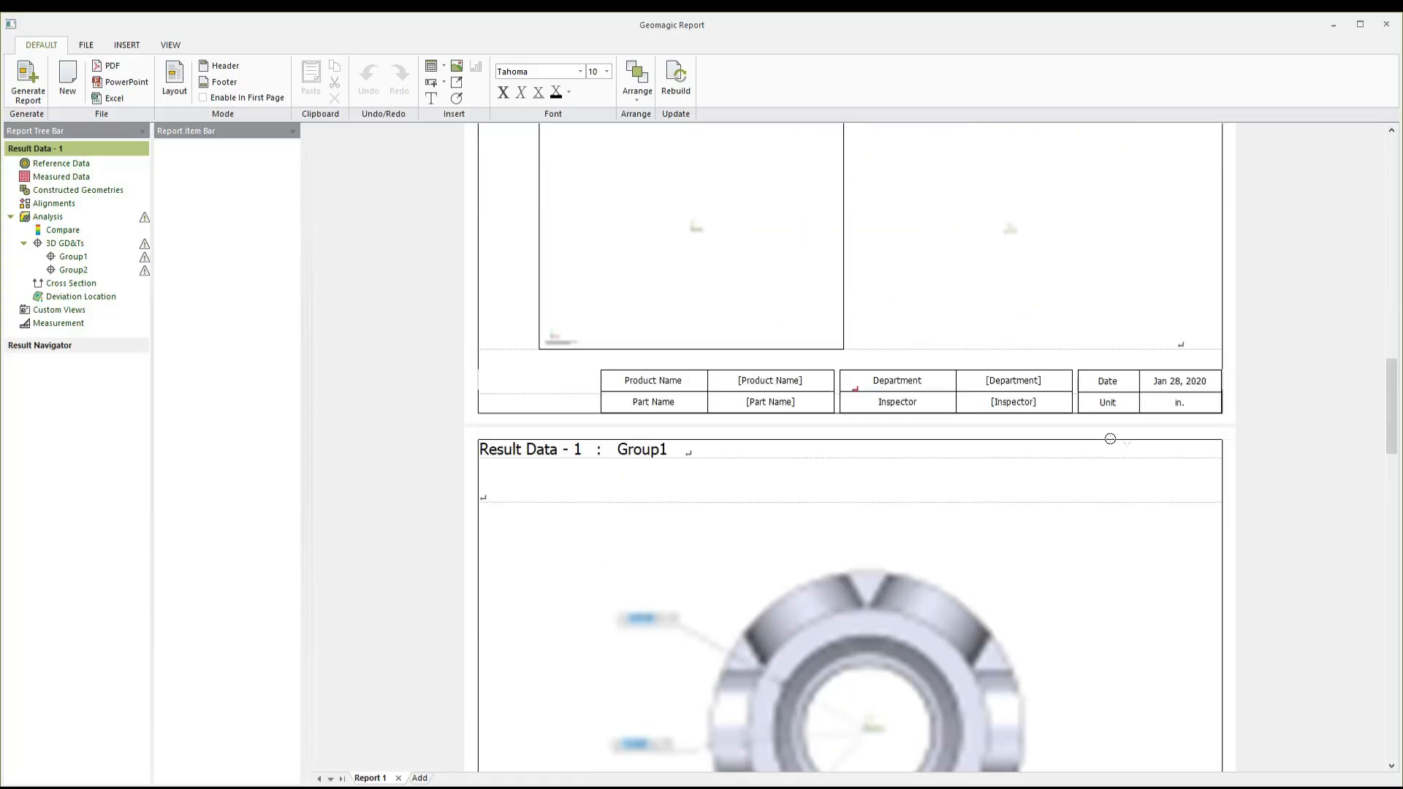